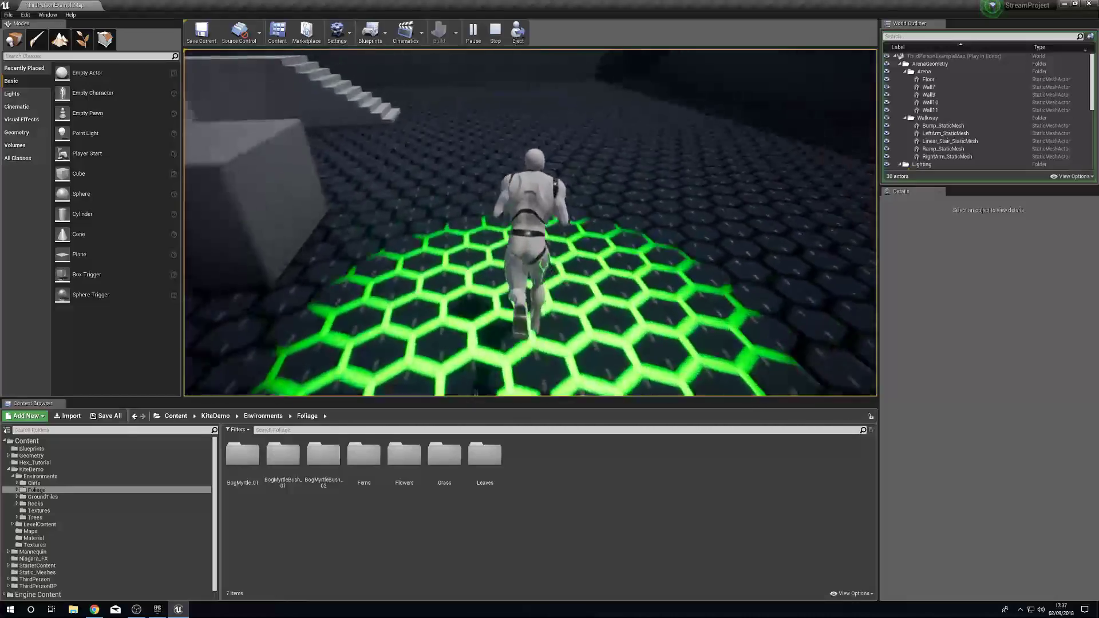
# - Playtest the glowing hexagon floor effect by moving and jumping the character around the level, and end the play session
pyautogui.press('space')
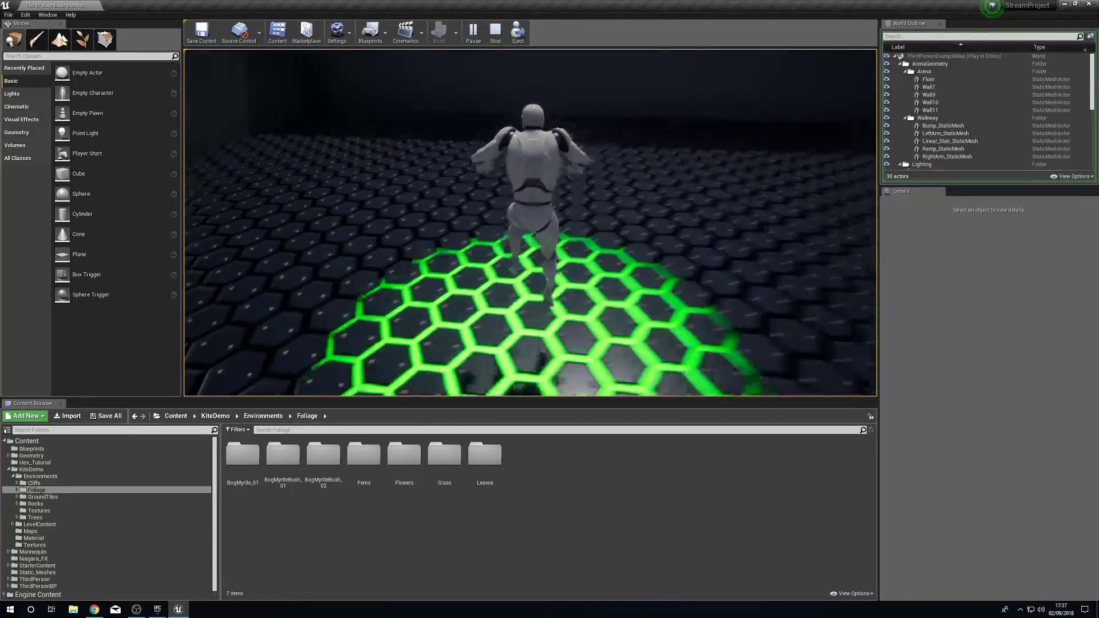
pyautogui.press('space')
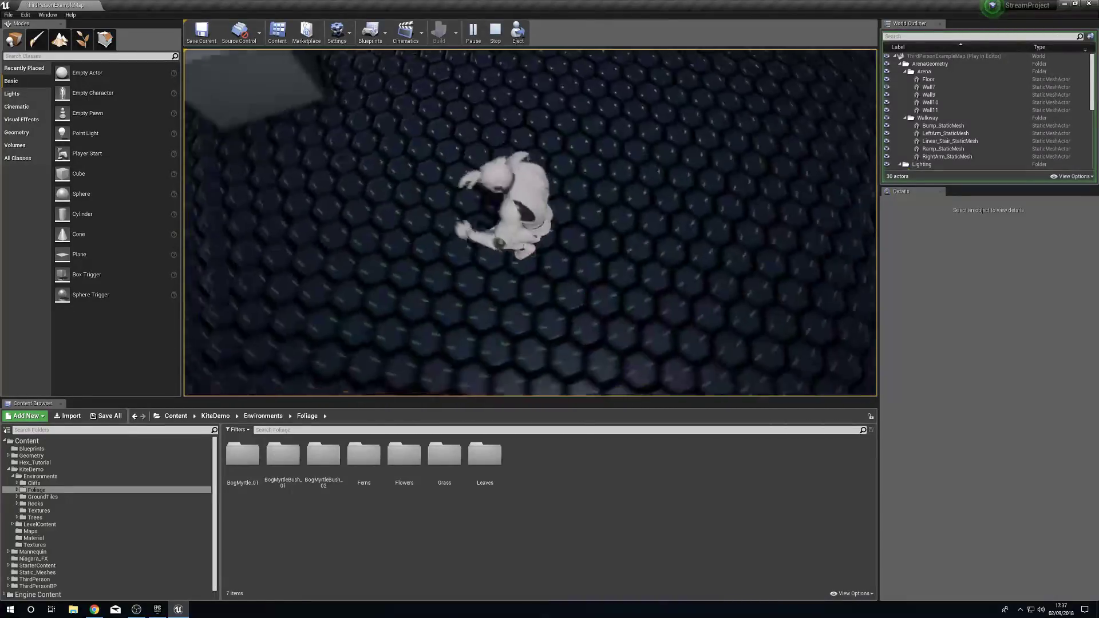
pyautogui.press('space')
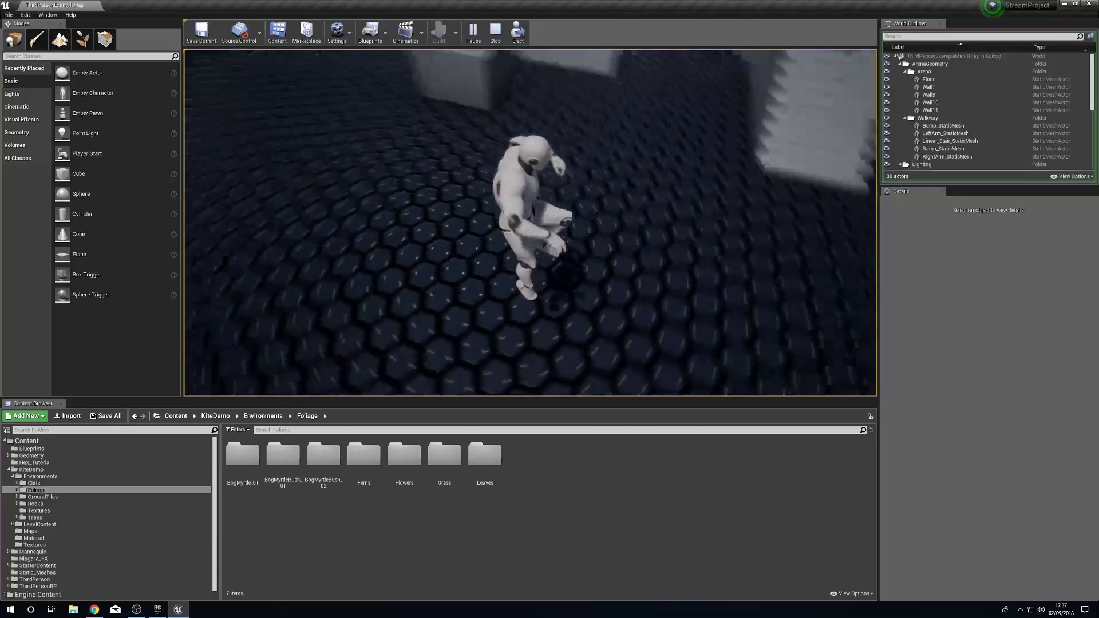
pyautogui.press('space')
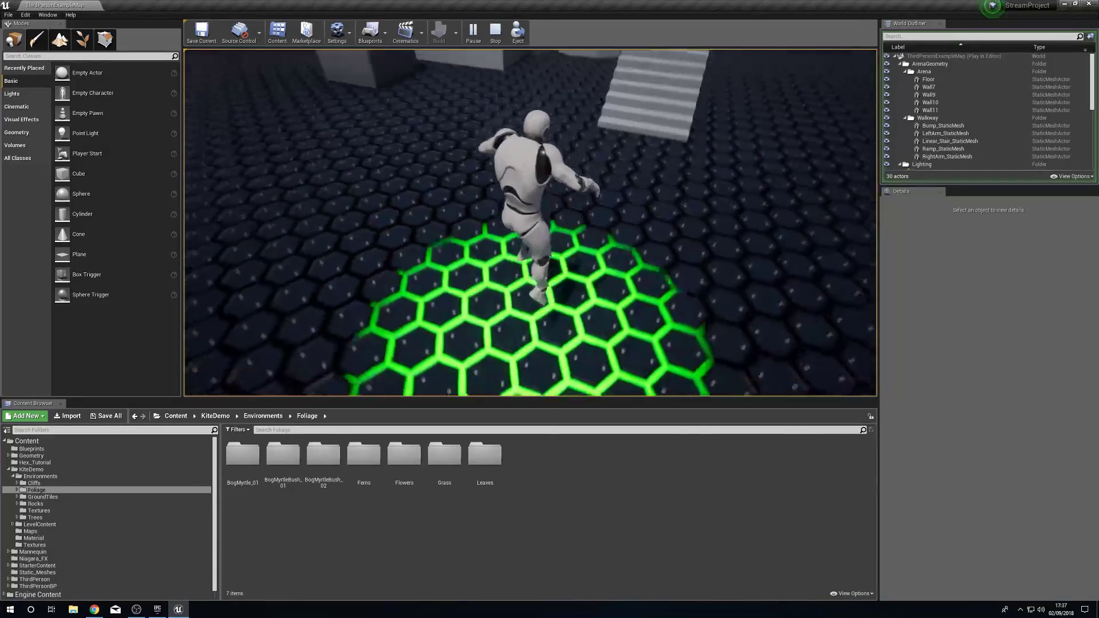
pyautogui.press('space')
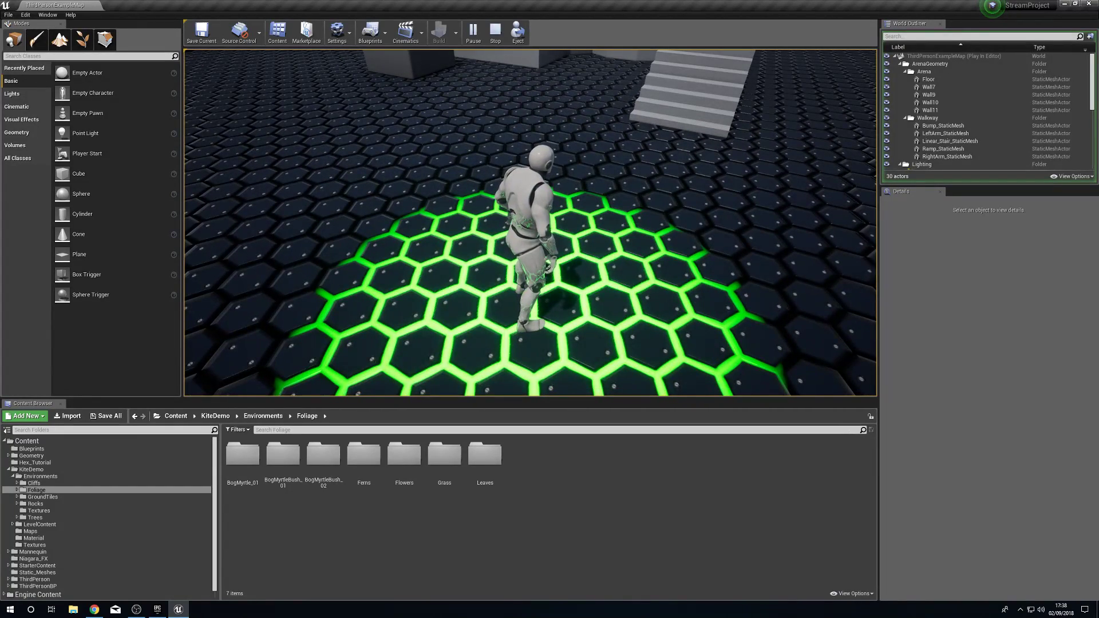
pyautogui.press('Escape')
pyautogui.moveTo(769, 252); pyautogui.dragTo(647, 241, button='right')
pyautogui.press('s')
pyautogui.moveTo(645, 178)
pyautogui.mouseDown(button='right')
pyautogui.moveTo(676, 198)
pyautogui.moveTo(645, 178)
pyautogui.mouseUp(button='right')
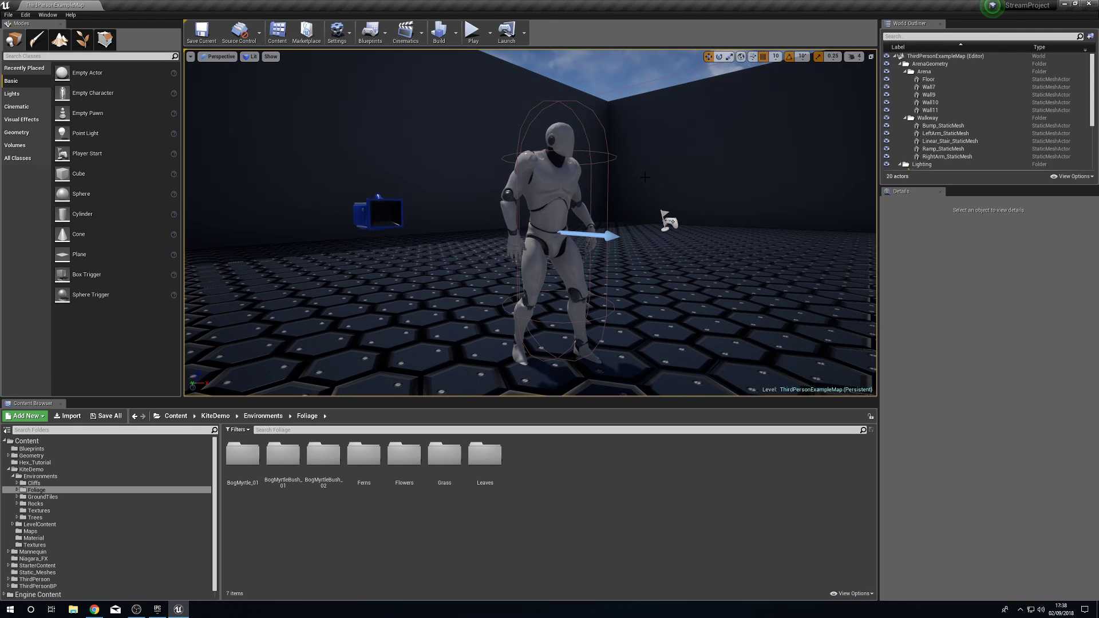
pyautogui.moveTo(623, 197)
pyautogui.mouseDown(button='right')
pyautogui.moveTo(607, 195)
pyautogui.moveTo(631, 216)
pyautogui.mouseUp(button='right')
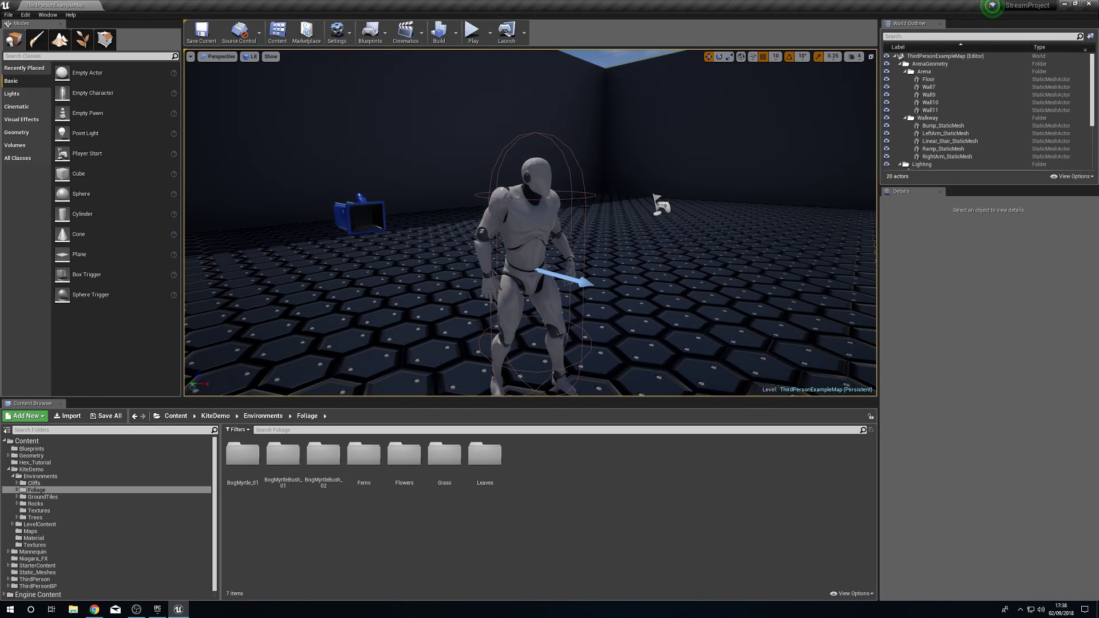
pyautogui.press('s')
pyautogui.moveTo(530, 224); pyautogui.dragTo(555, 220, button='right')
pyautogui.press('a')
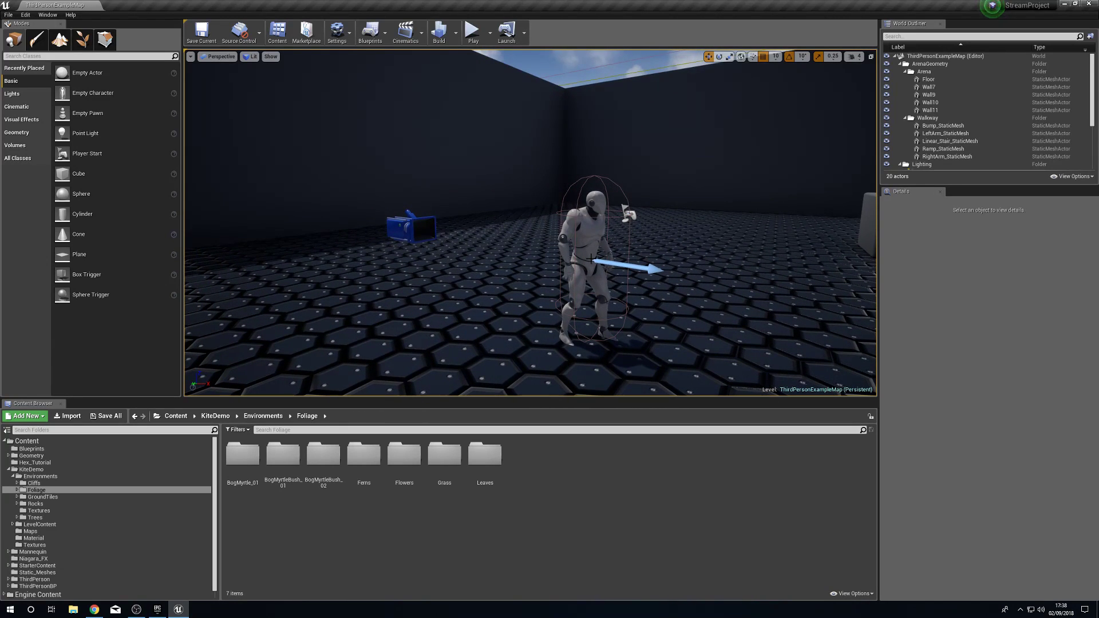
pyautogui.press('d')
pyautogui.moveTo(587, 262); pyautogui.dragTo(558, 259, button='right')
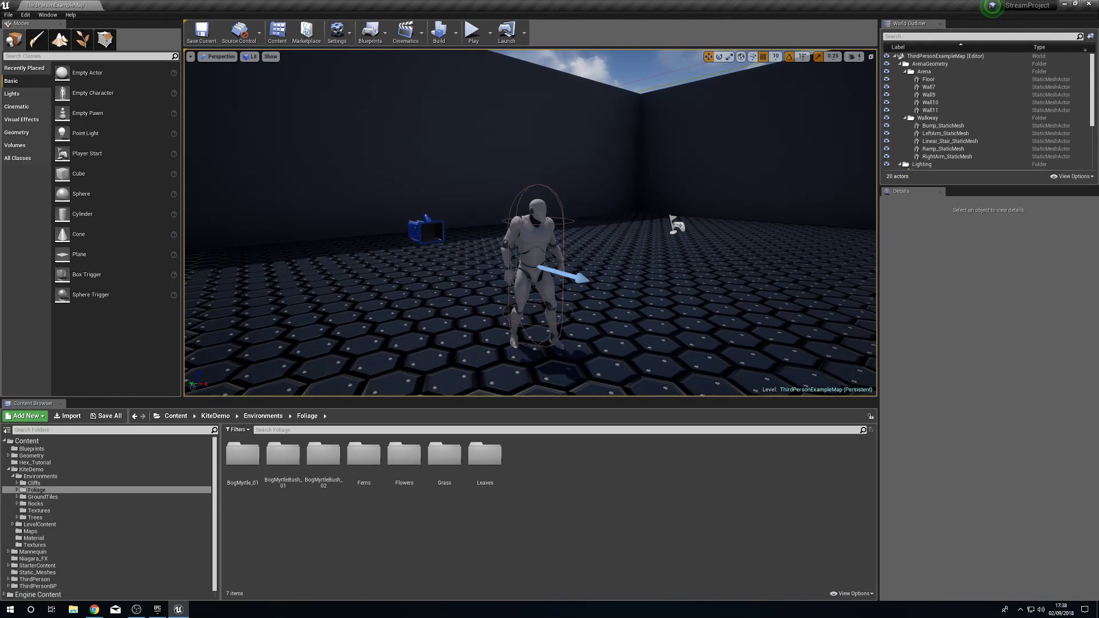
# - Browse the project's Content folder and open the Hex_Tutorial folder with its hex wall textures
pyautogui.click(32, 449)
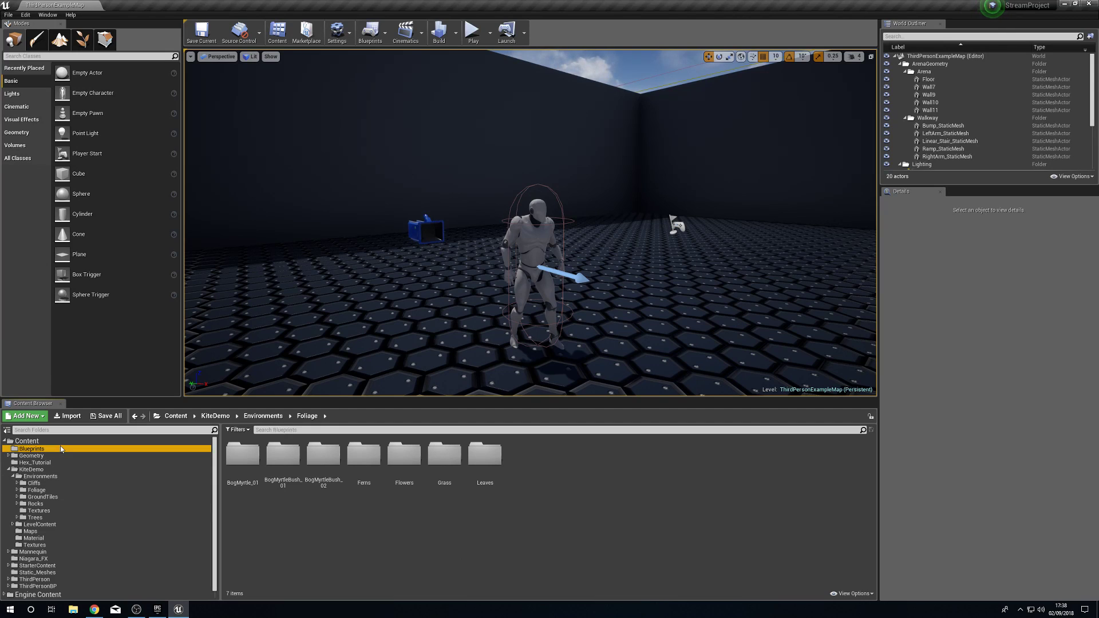
pyautogui.click(27, 441)
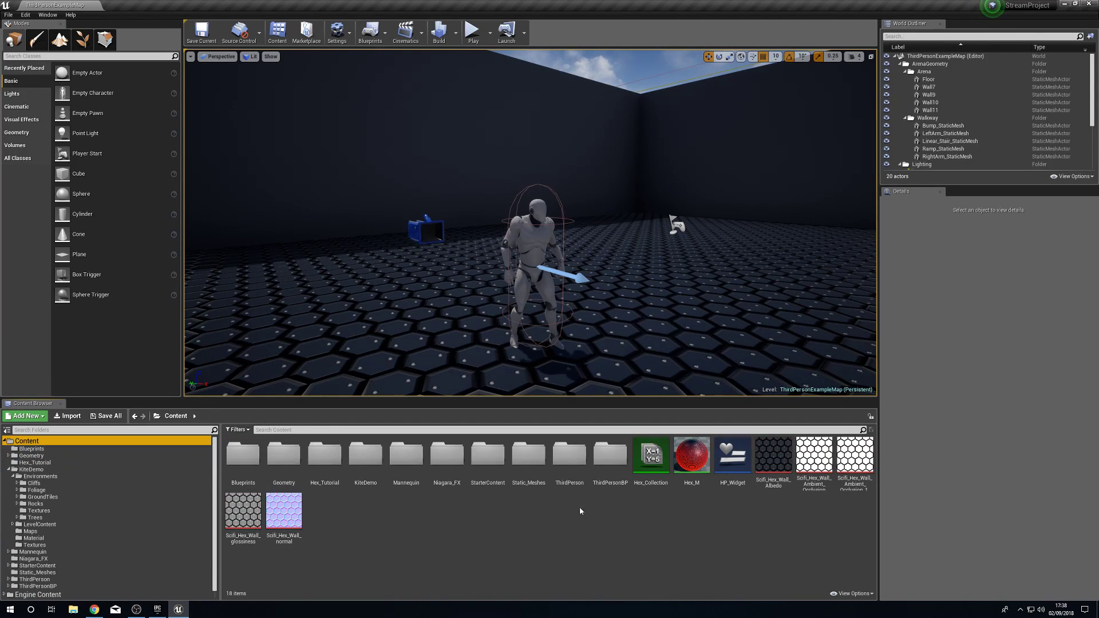
pyautogui.click(292, 507)
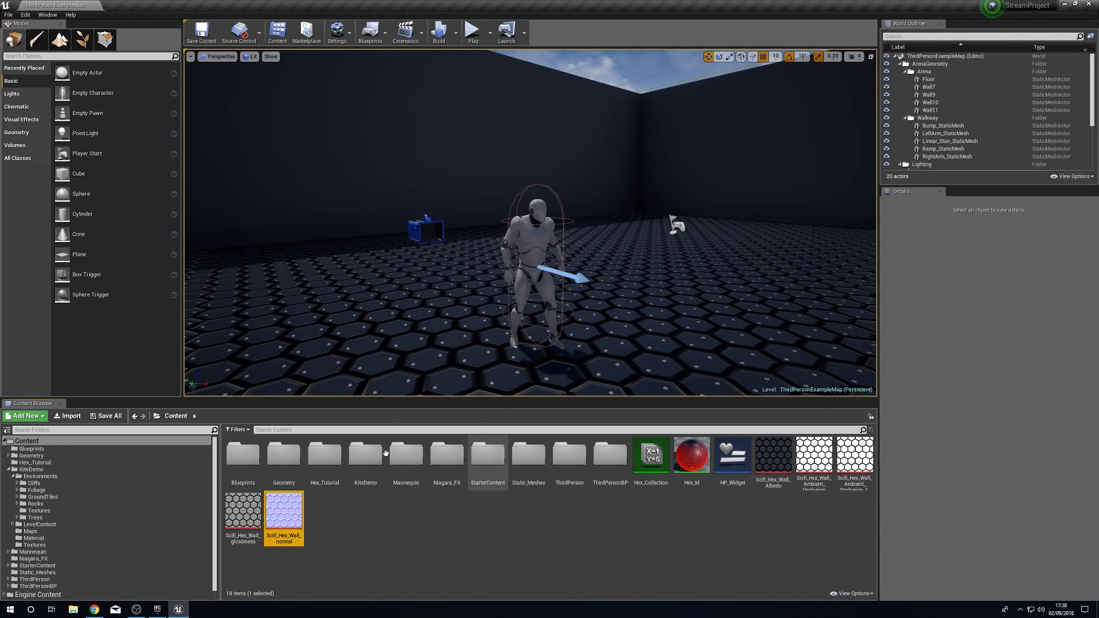
pyautogui.doubleClick(332, 470)
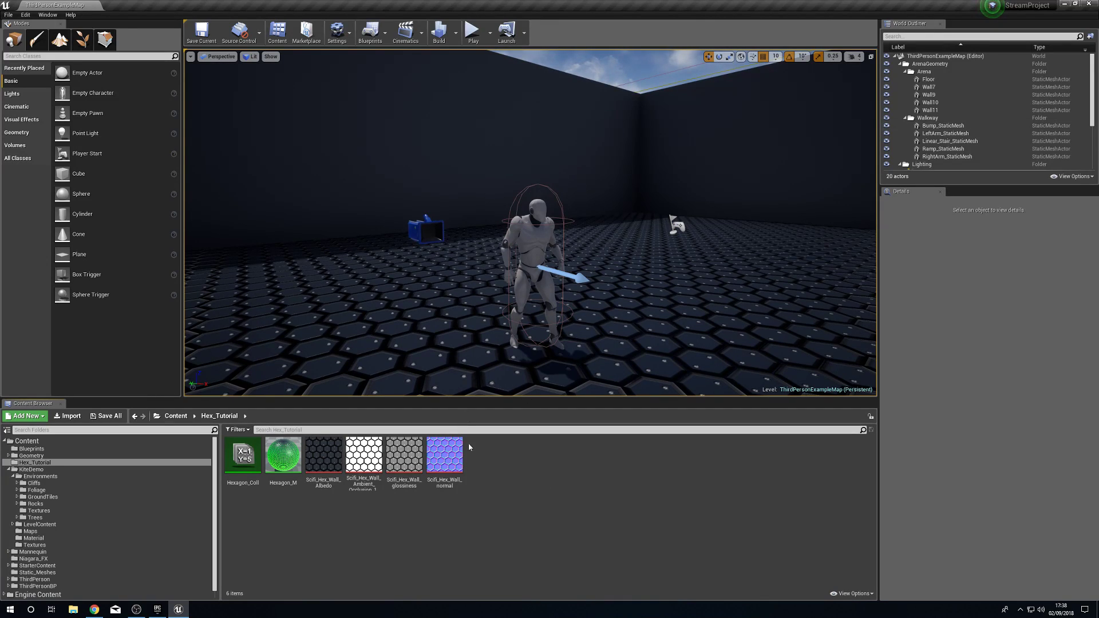
pyautogui.click(445, 461)
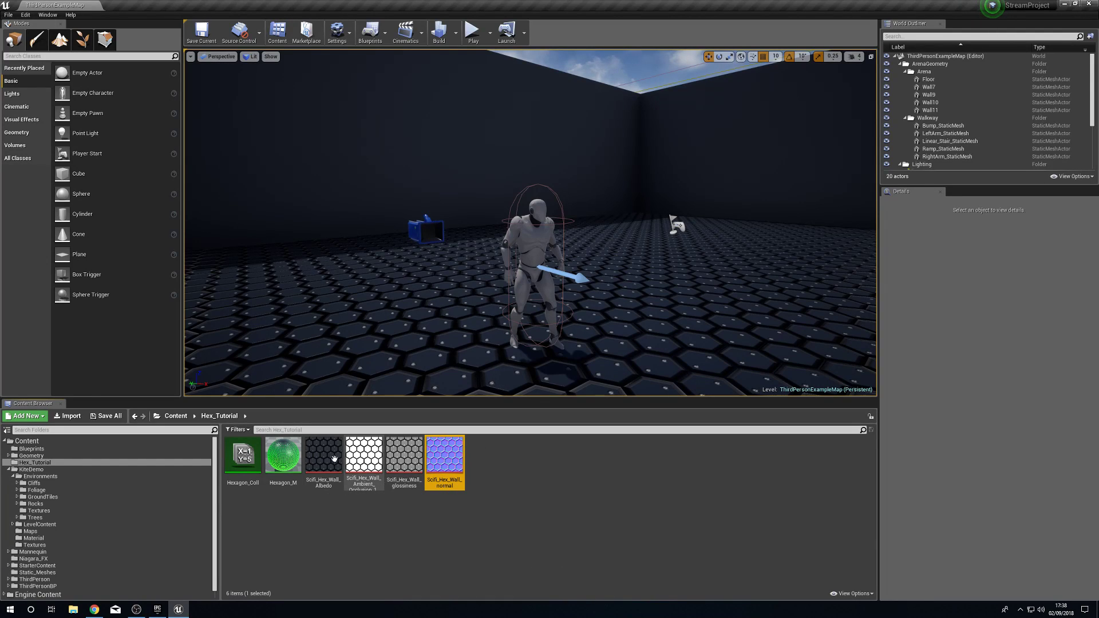
# - Delete the Hexagon_Coll parameter collection and the Hexagon_M material from the Hex_Tutorial folder
pyautogui.click(243, 455)
pyautogui.keyDown('ctrl'); pyautogui.click(283, 455); pyautogui.keyUp('ctrl')
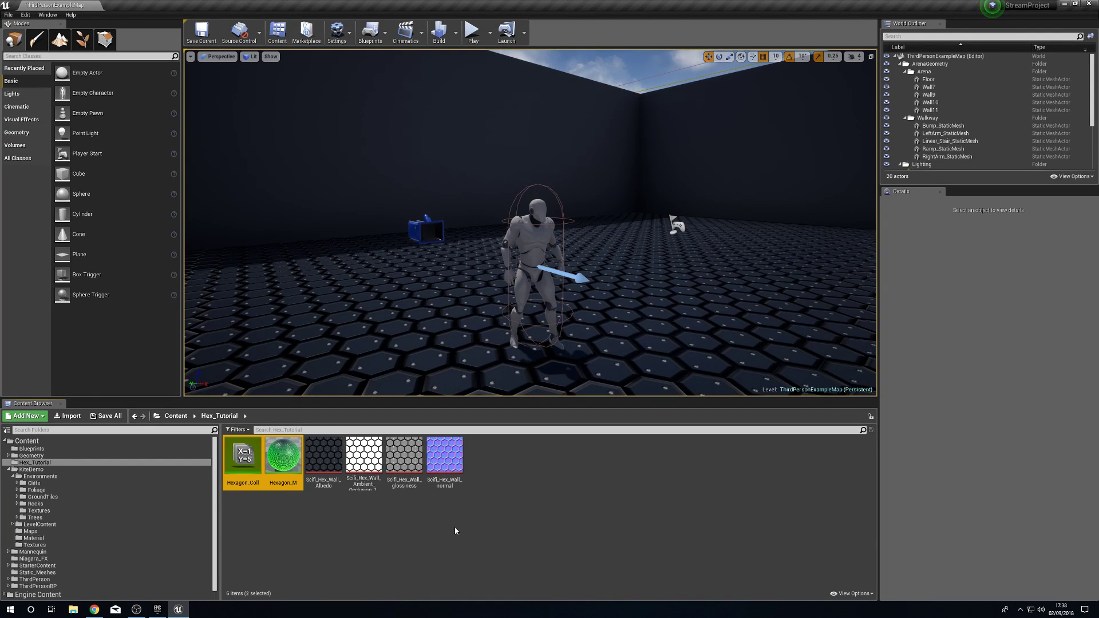
pyautogui.press('Delete')
pyautogui.click(558, 440)
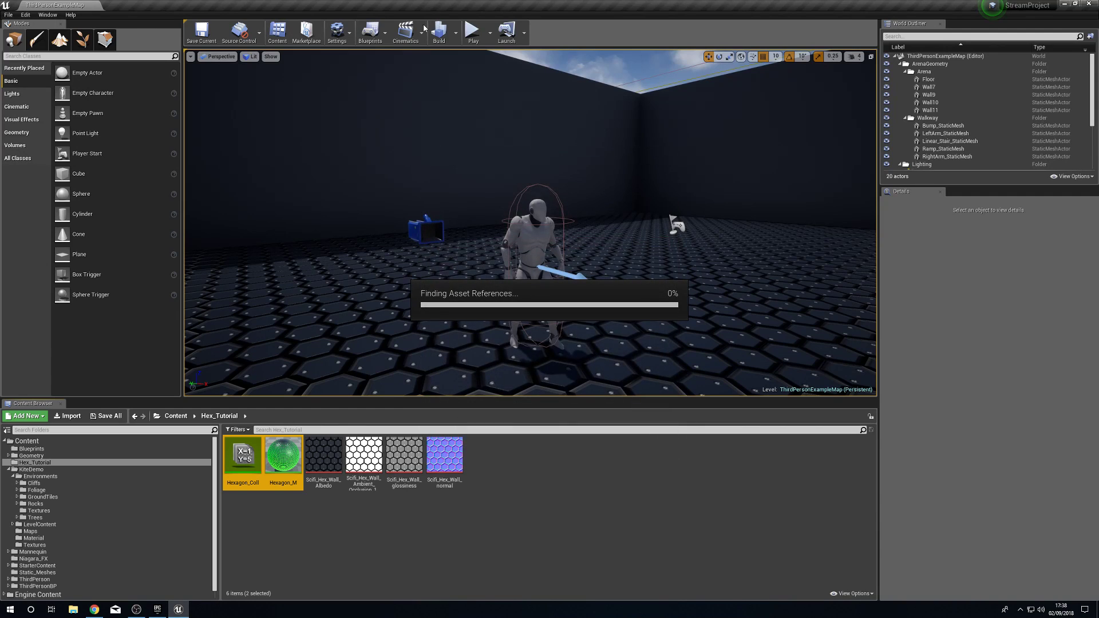
# - Delete all nodes from the level blueprint's event graph and close the blueprint
pyautogui.click(372, 33)
pyautogui.click(396, 106)
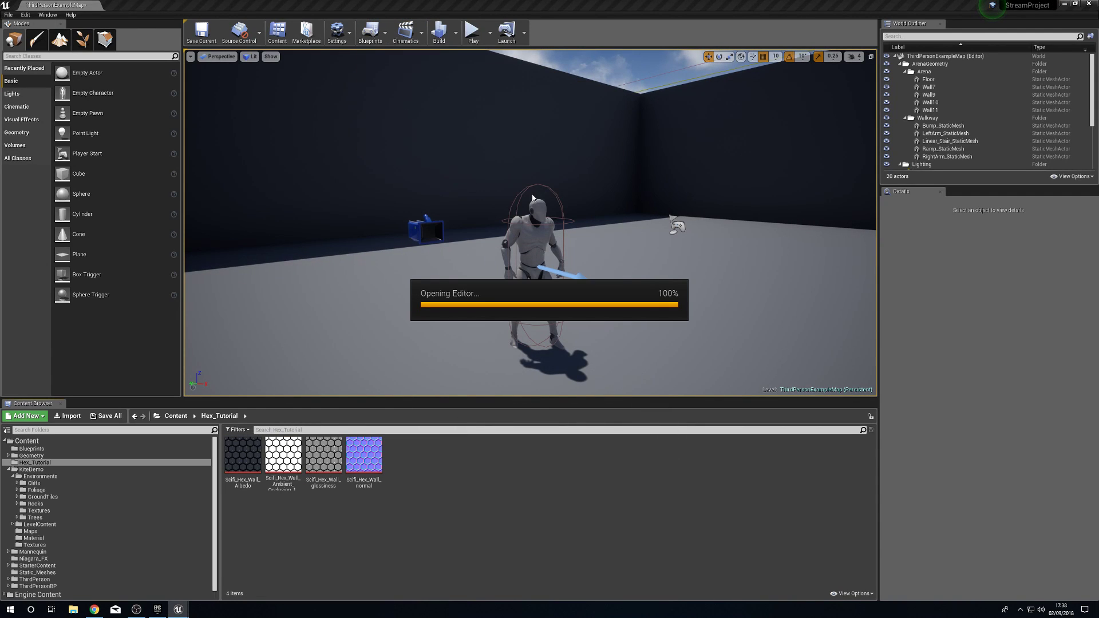
pyautogui.hotkey('ctrl', 'a')
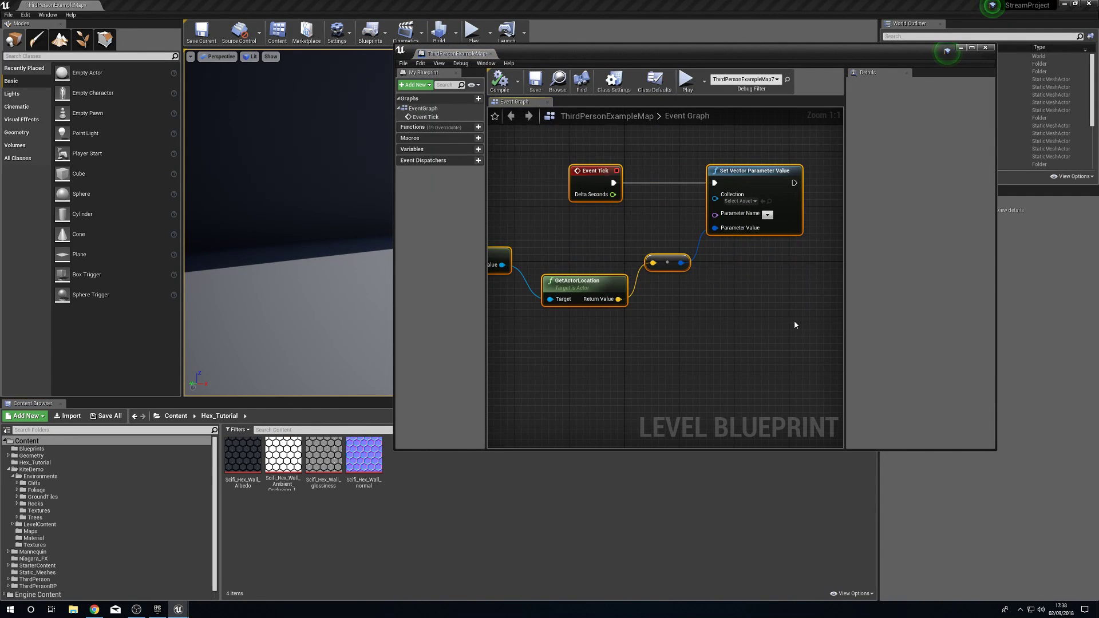
pyautogui.press('Delete')
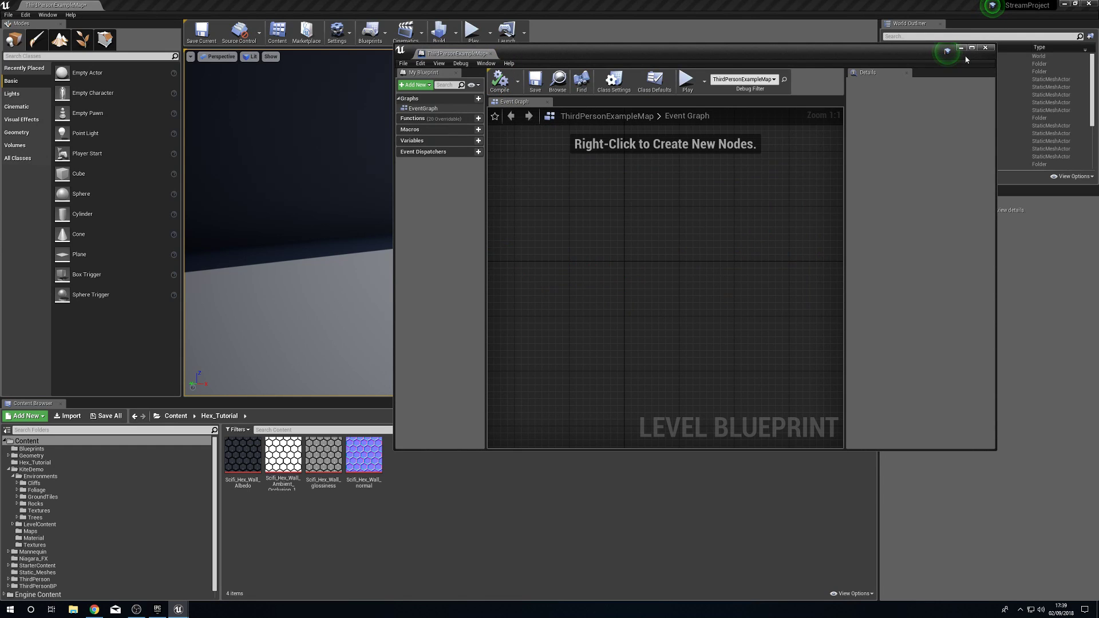
pyautogui.click(986, 48)
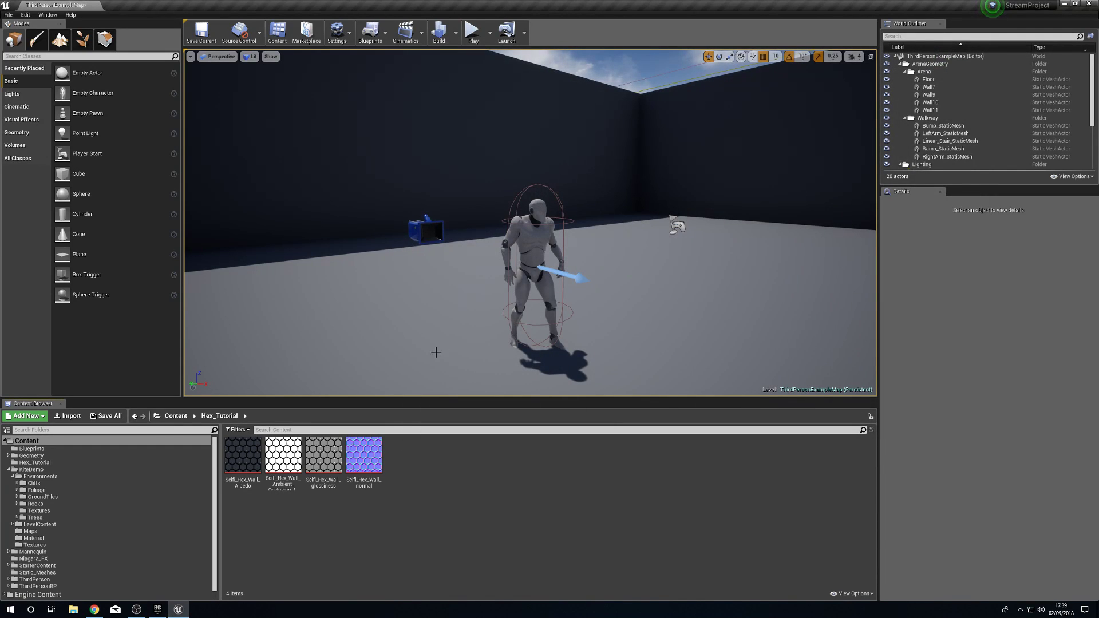
# - Create a Material Parameter Collection named Hexagon_Col in the Hex_Tutorial folder
pyautogui.moveTo(577, 244); pyautogui.dragTo(600, 266, button='right')
pyautogui.press('w')
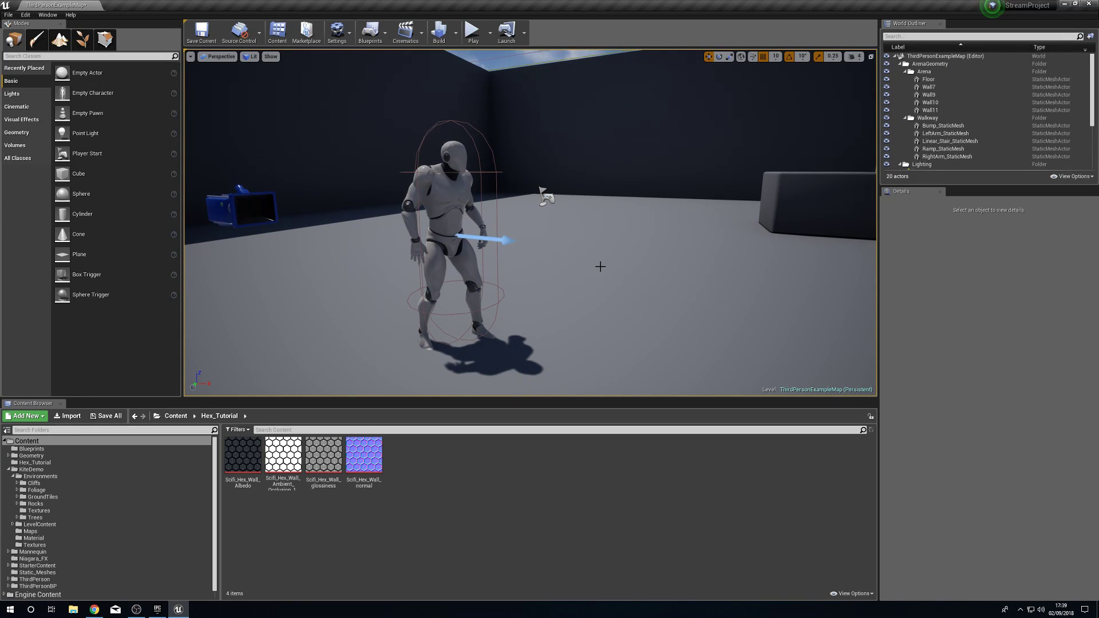
pyautogui.rightClick(432, 482)
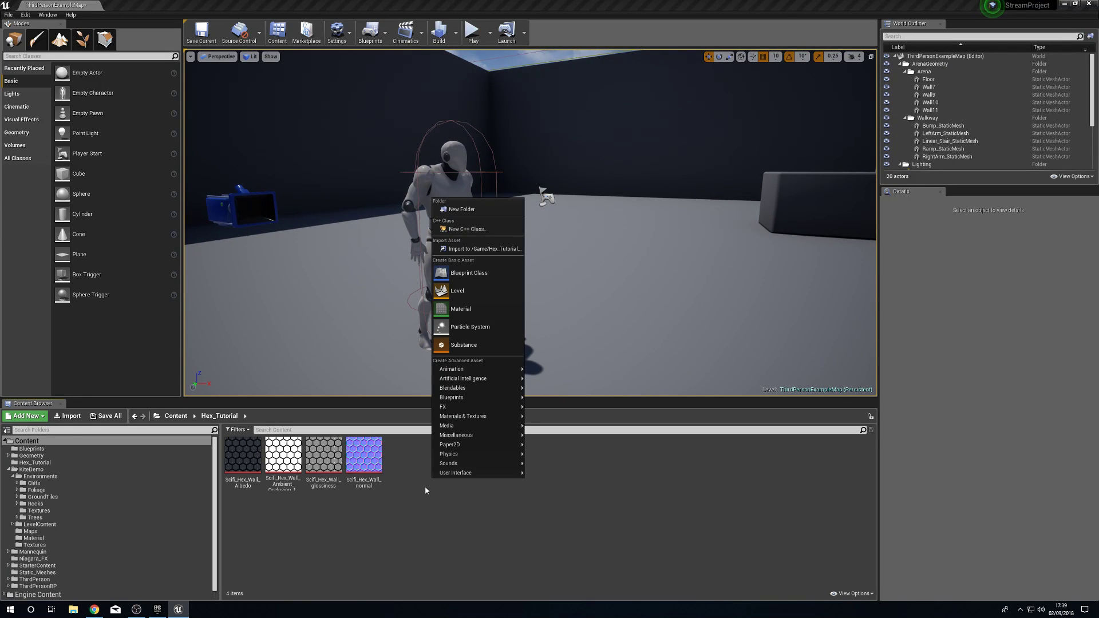
pyautogui.moveTo(482, 421)
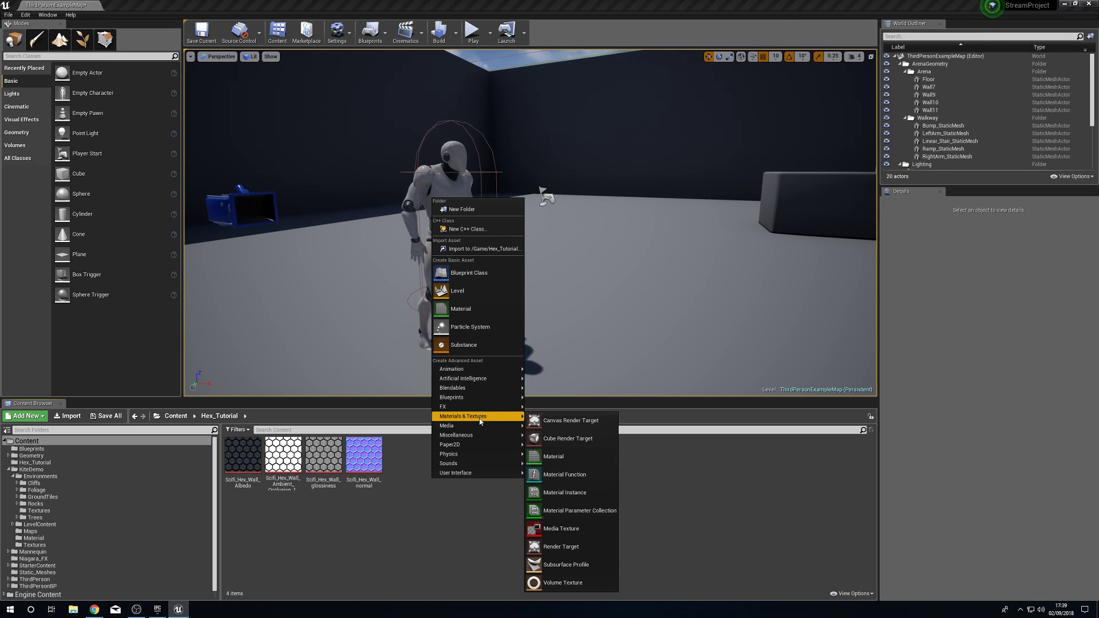
pyautogui.click(594, 510)
pyautogui.write('Hexagon_')
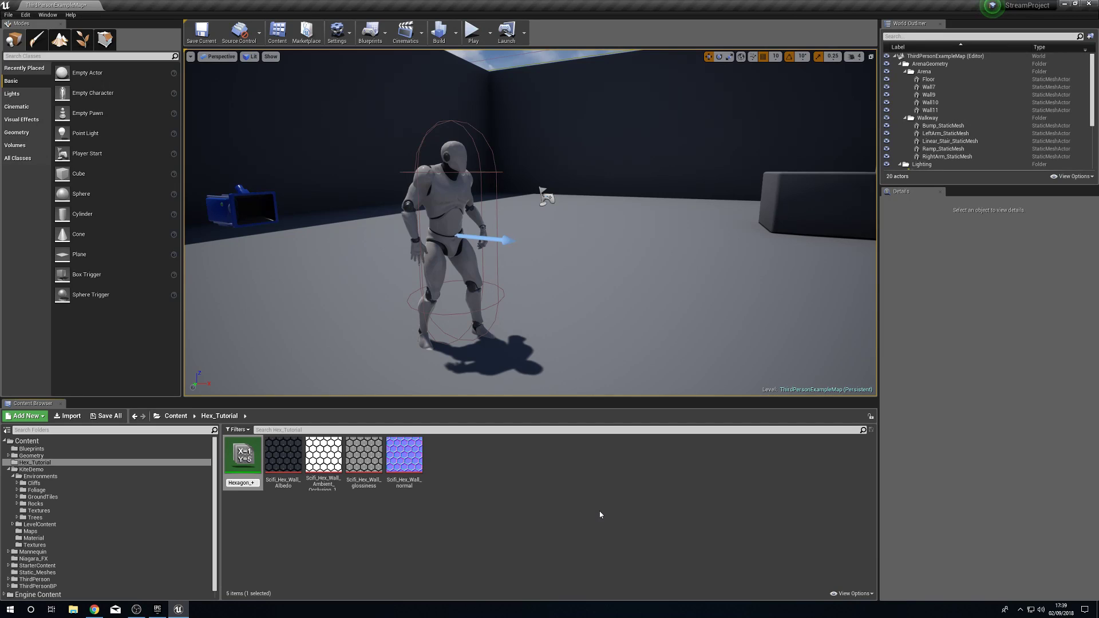
pyautogui.write('Col')
pyautogui.press('Return')
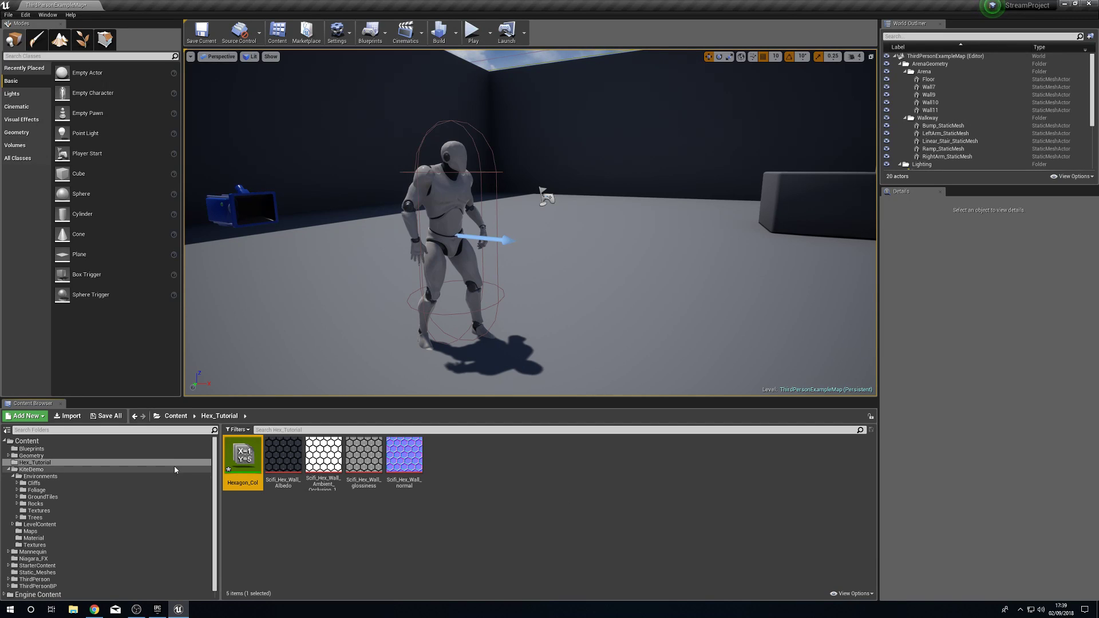
# - Add a vector parameter named PlayerLocation to the Hexagon_Col collection and close its editor
pyautogui.doubleClick(227, 451)
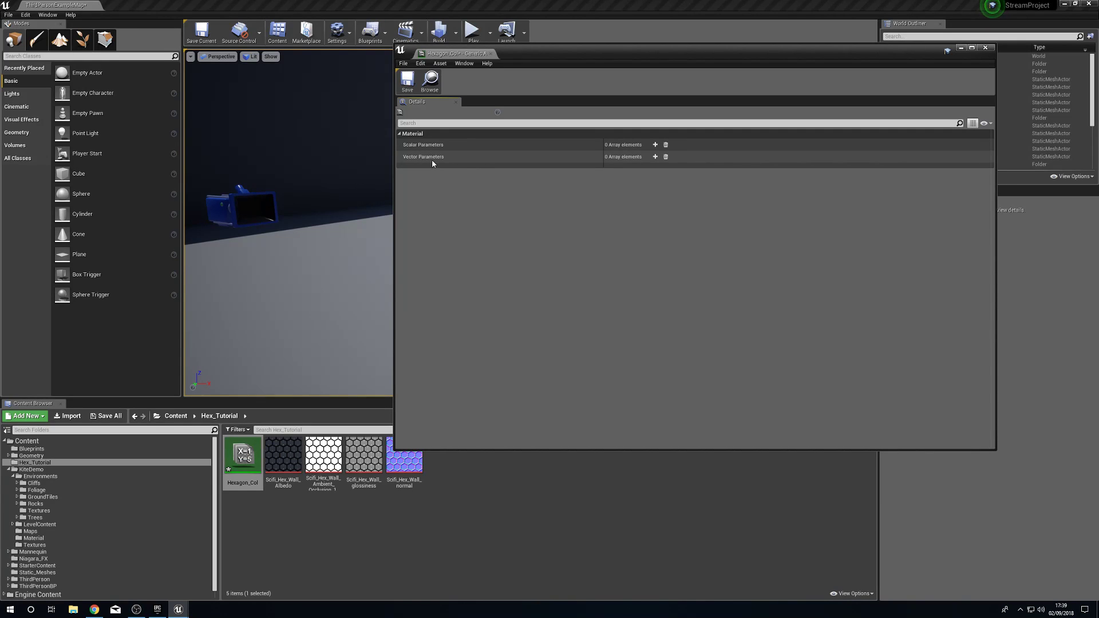
pyautogui.click(655, 157)
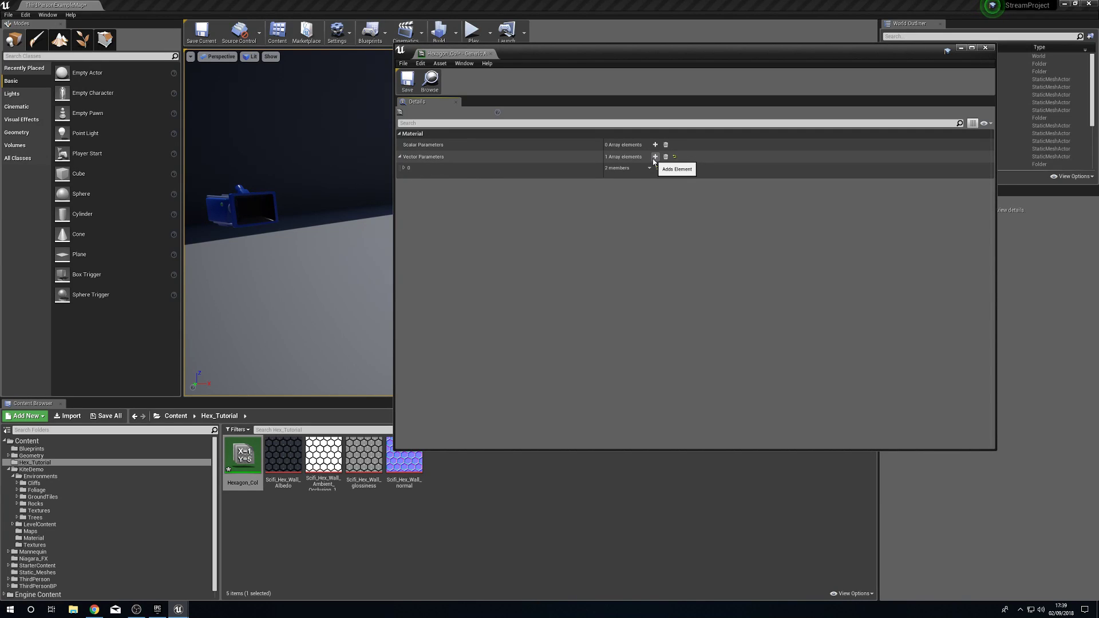
pyautogui.click(403, 168)
pyautogui.click(628, 188)
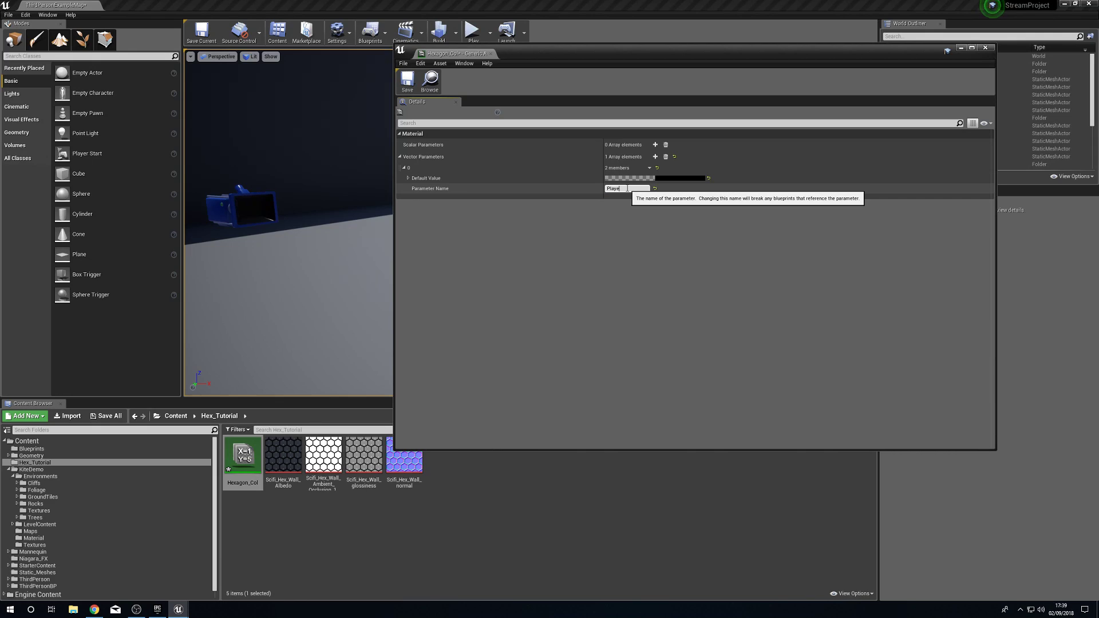
pyautogui.write('PlayerLocation')
pyautogui.press('Return')
pyautogui.click(430, 81)
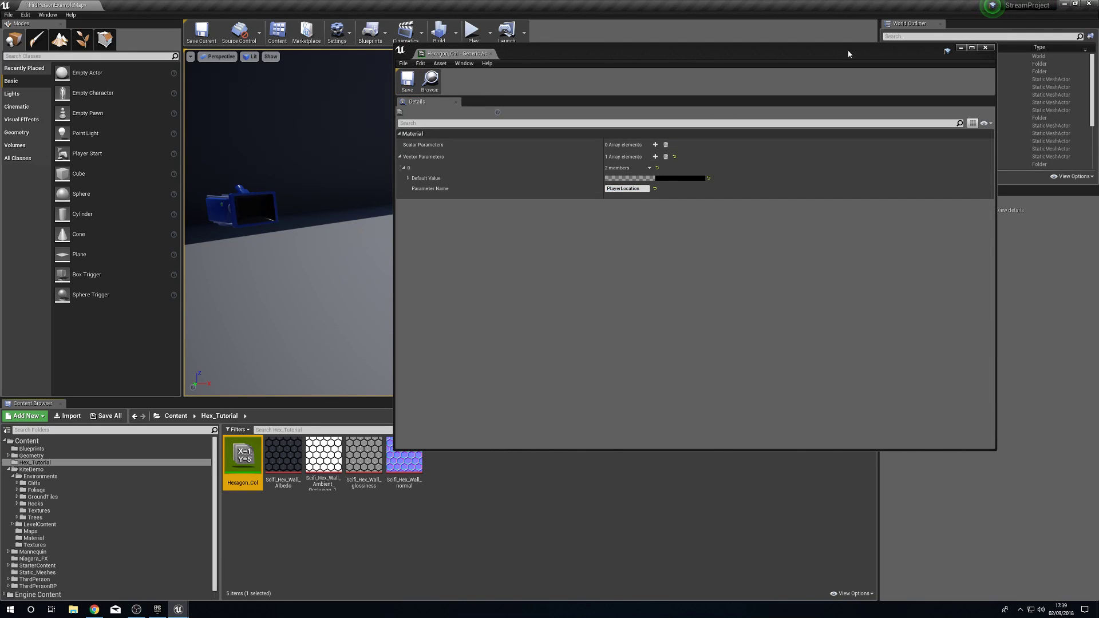
pyautogui.click(985, 48)
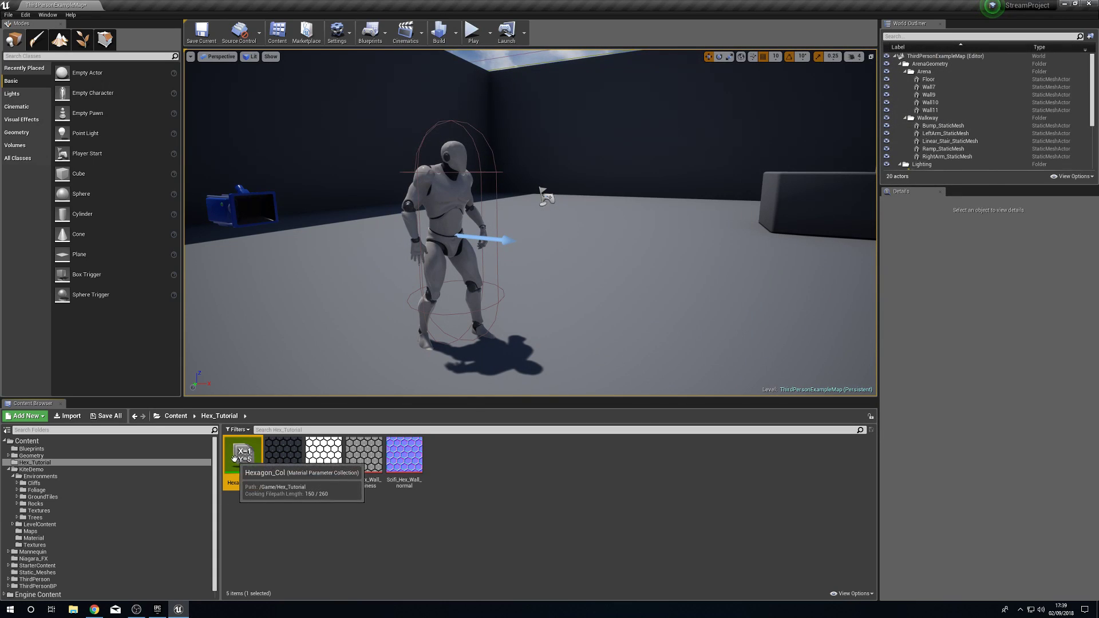
# - Open the level blueprint and add an Event Tick node to its empty event graph
pyautogui.click(371, 31)
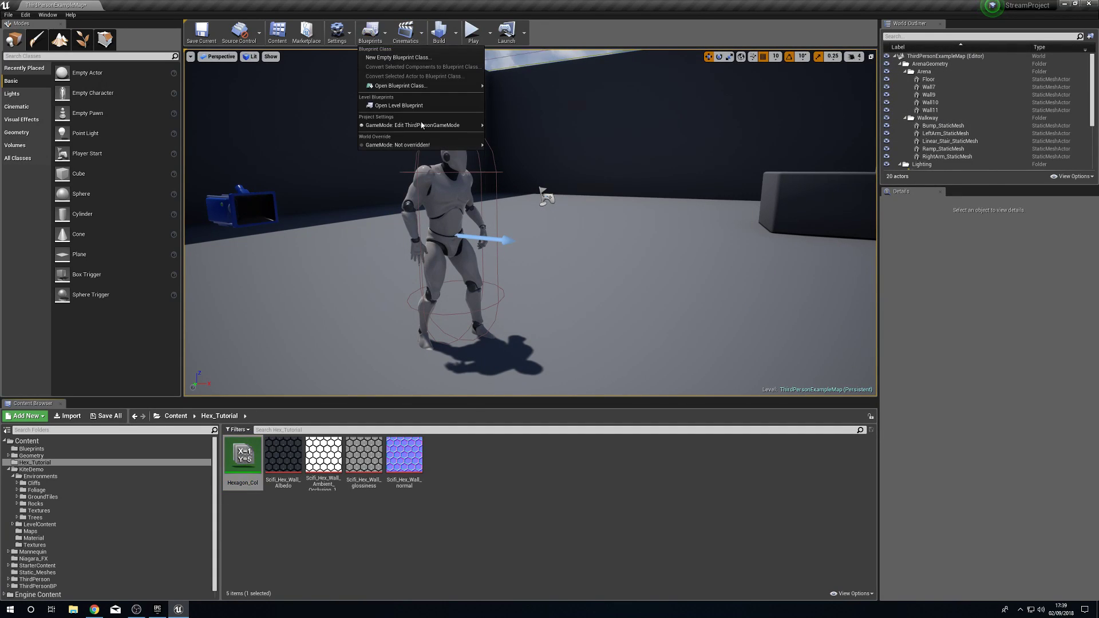
pyautogui.click(429, 104)
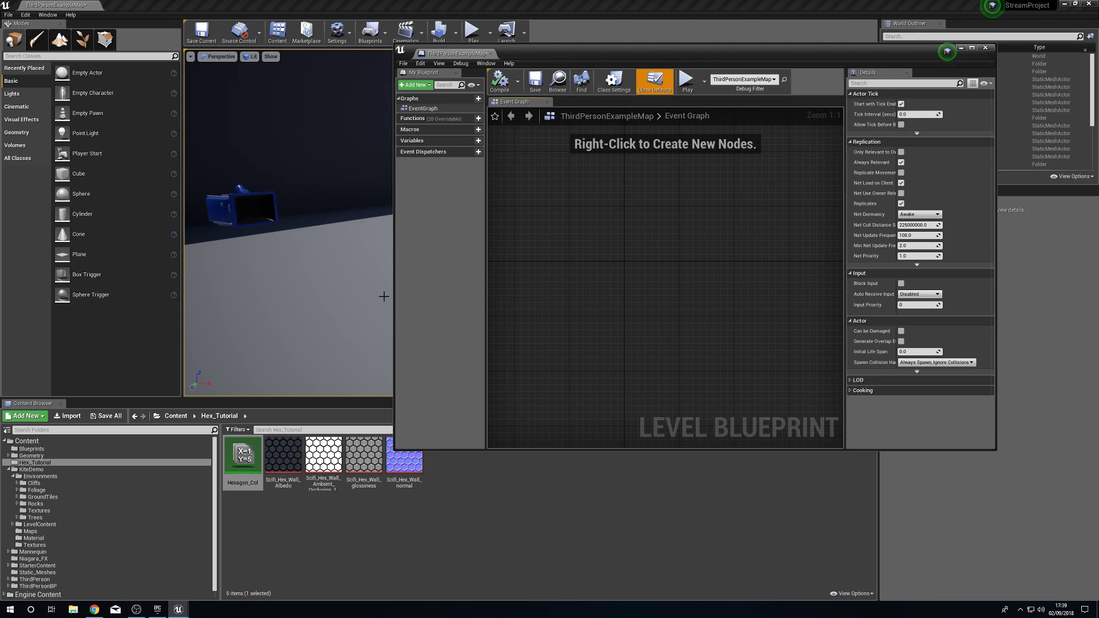
pyautogui.rightClick(565, 262)
pyautogui.write('event tick')
pyautogui.press('Return')
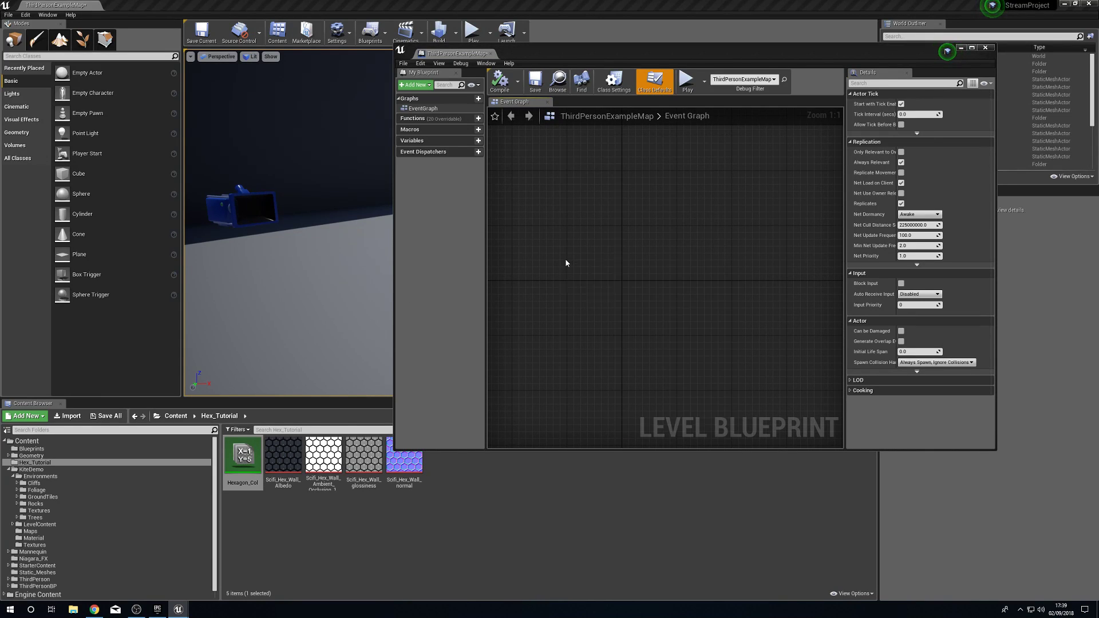
# - Add a Set Vector Parameter Value node executed by Event Tick and place it beside the event
pyautogui.moveTo(574, 268); pyautogui.dragTo(667, 277)
pyautogui.write('u')
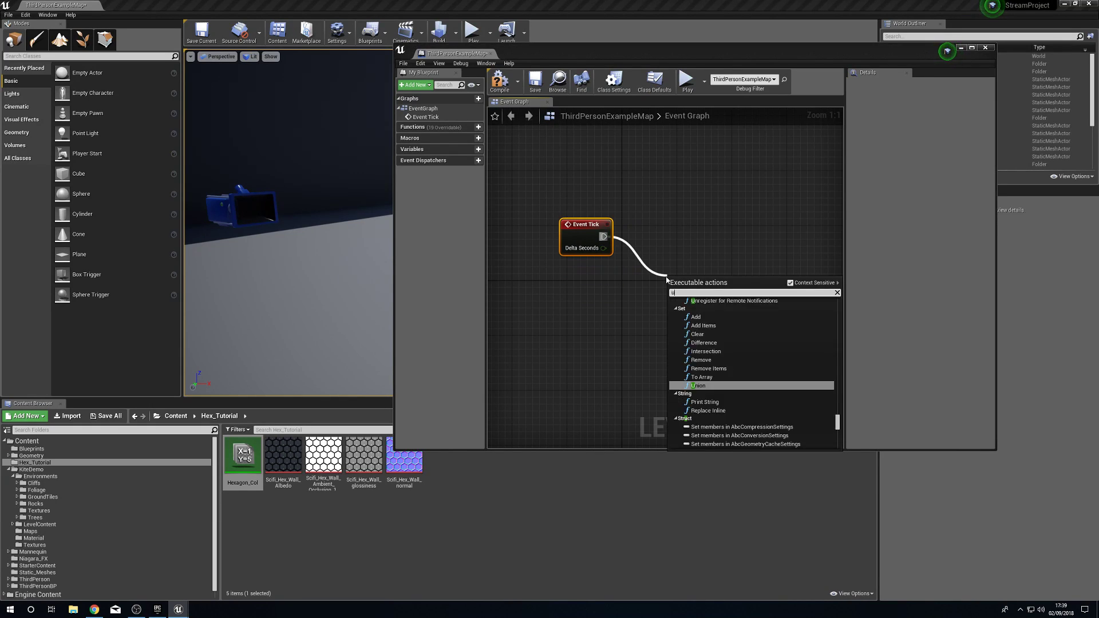
pyautogui.write('pdat')
pyautogui.press('BackSpace')
pyautogui.press('BackSpace')
pyautogui.press('BackSpace')
pyautogui.press('BackSpace')
pyautogui.press('BackSpace')
pyautogui.write('set')
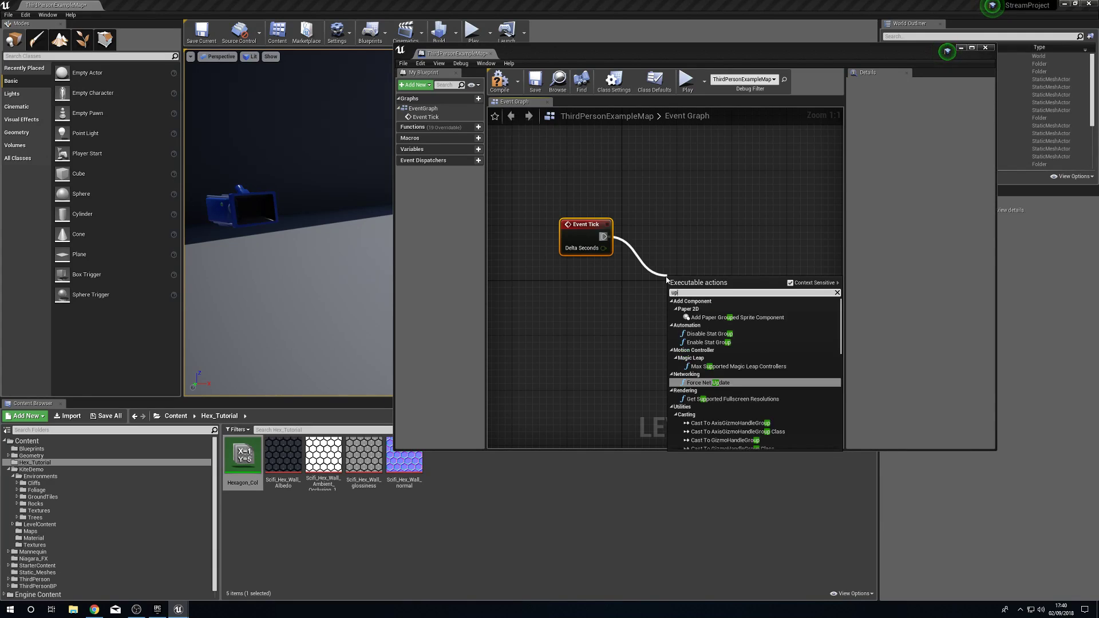
pyautogui.write(' ve')
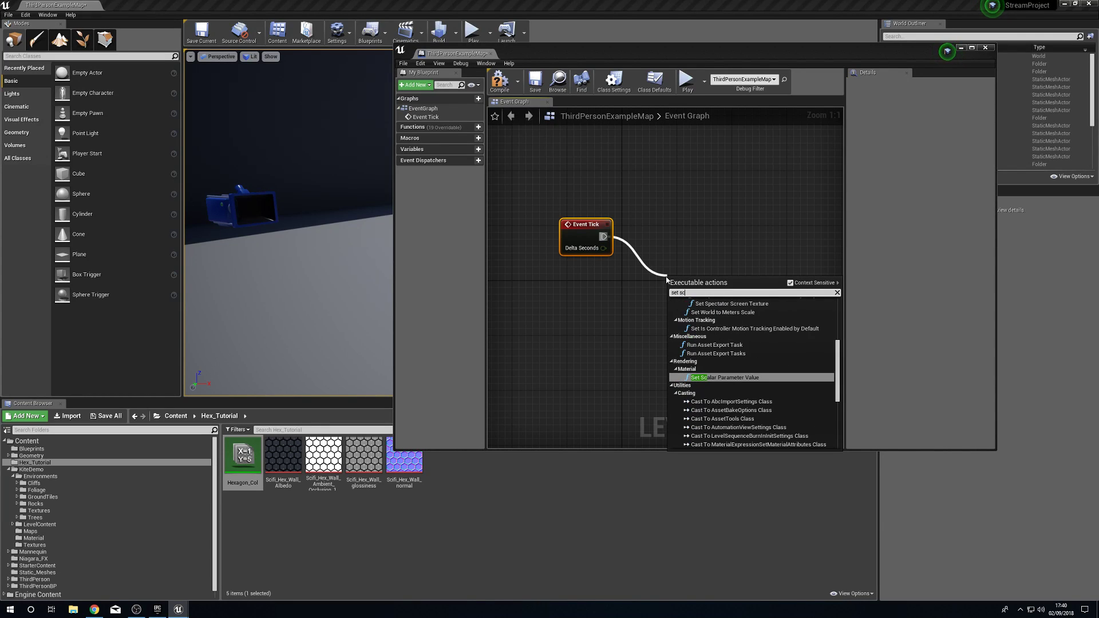
pyautogui.press('Return')
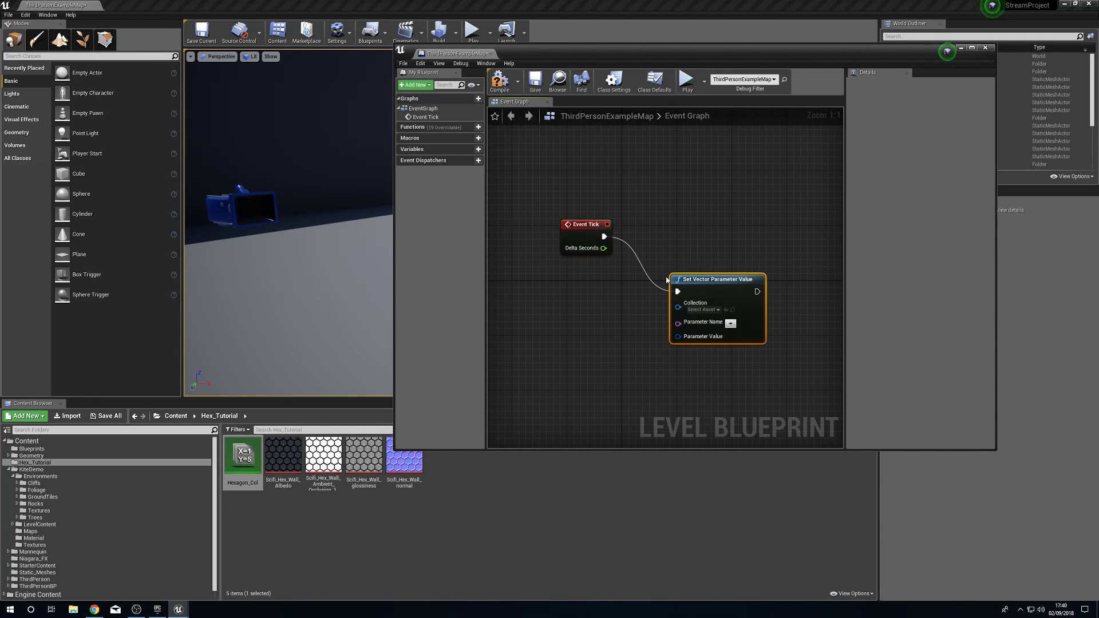
pyautogui.moveTo(712, 315); pyautogui.dragTo(699, 273)
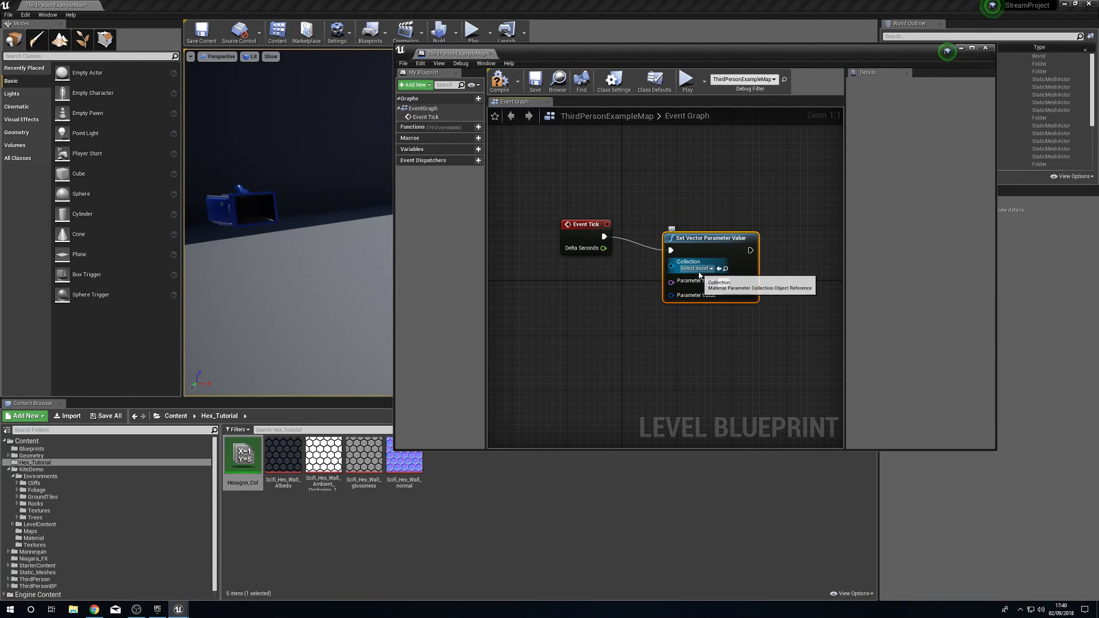
# - Assign the Hexagon_Col collection to the Set Vector Parameter Value node and choose PlayerLocation as its parameter name
pyautogui.click(699, 274)
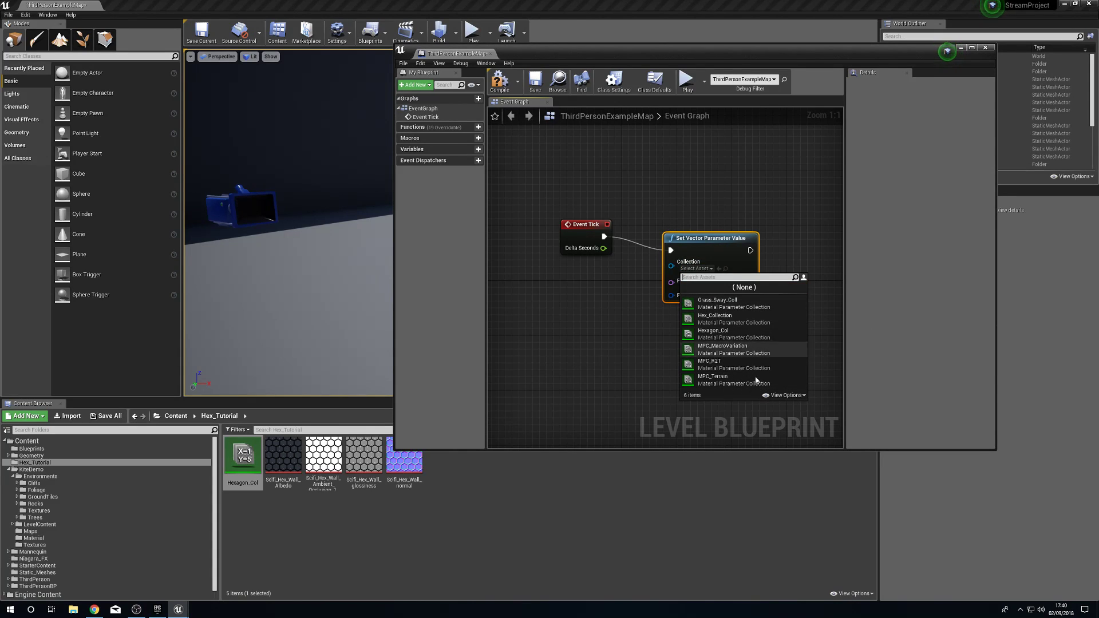
pyautogui.click(599, 342)
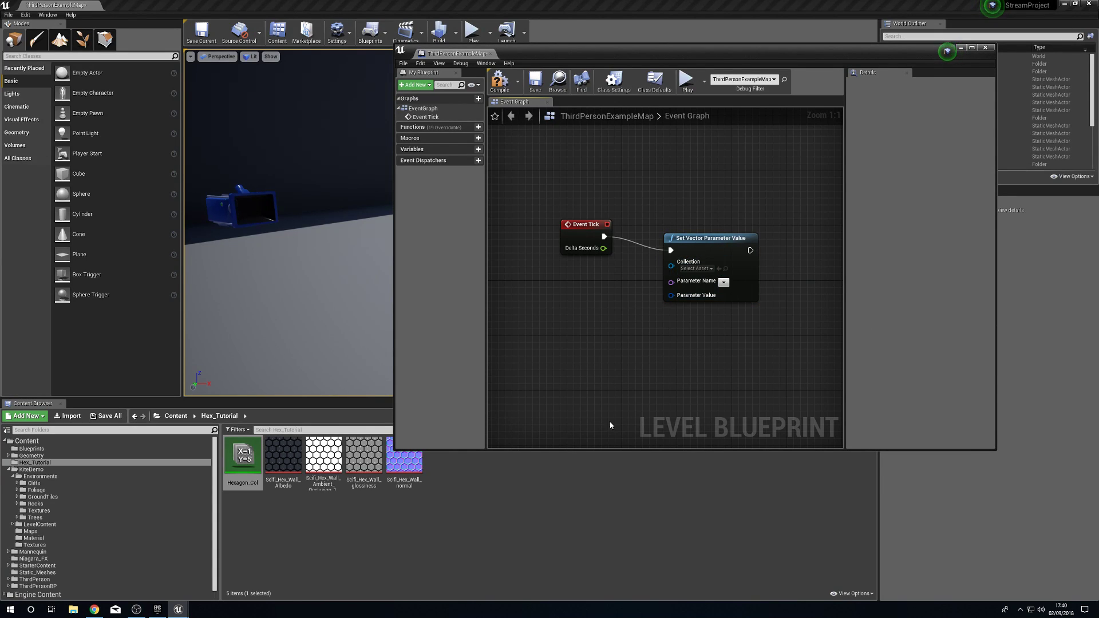
pyautogui.moveTo(243, 461); pyautogui.dragTo(698, 270)
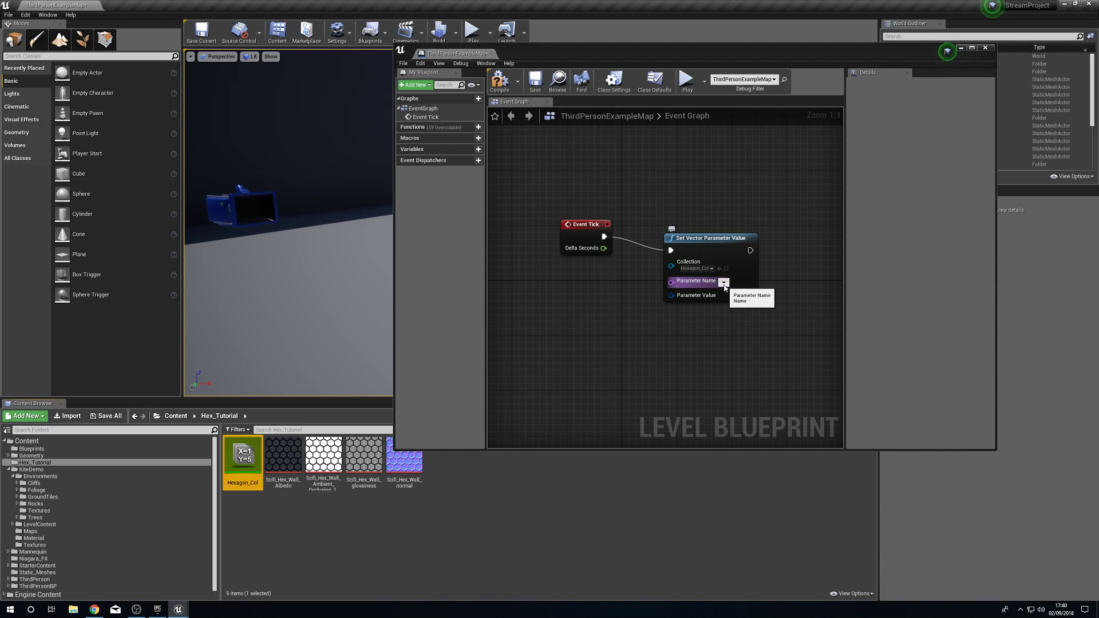
pyautogui.click(723, 284)
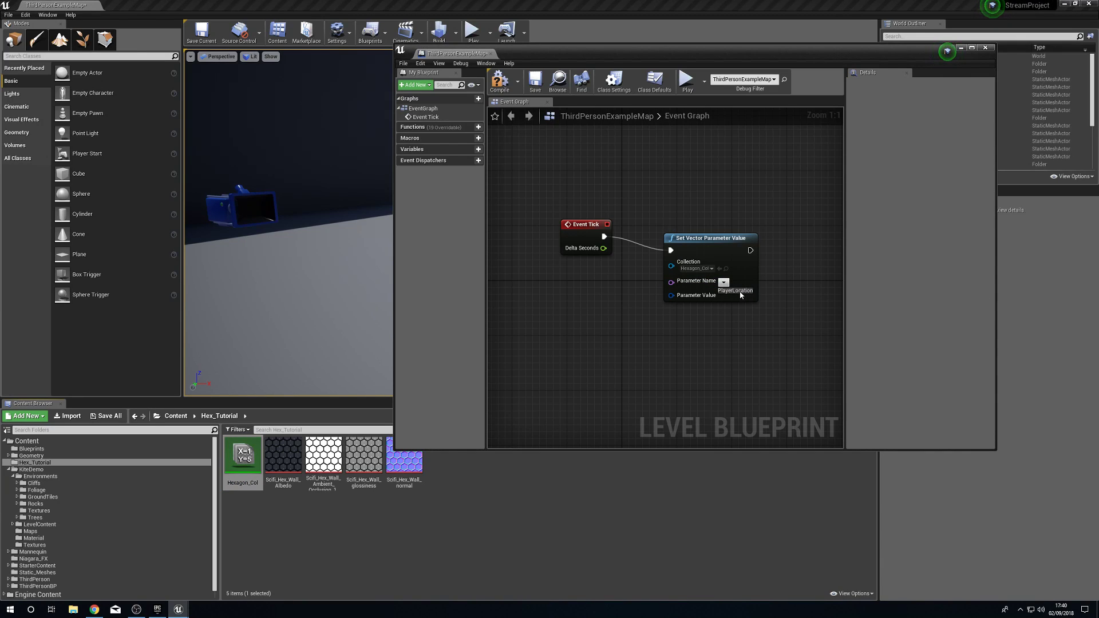
pyautogui.click(737, 291)
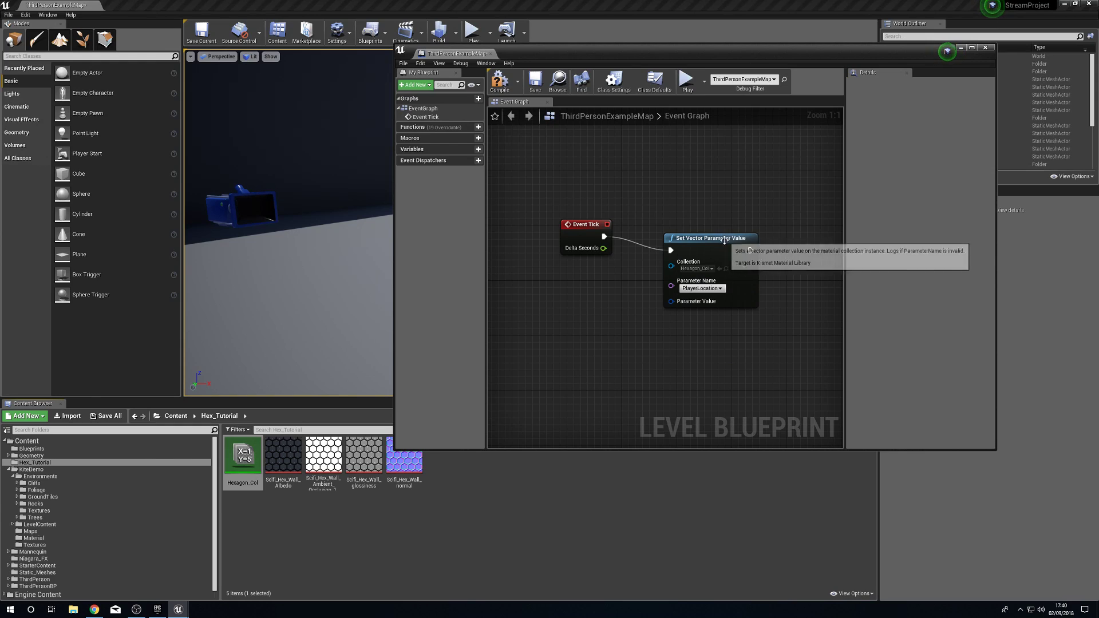
# - Add a Get Player Pawn node below Event Tick and feed its return value into a new GetActorLocation node
pyautogui.moveTo(724, 238); pyautogui.dragTo(752, 232)
pyautogui.moveTo(539, 384); pyautogui.dragTo(589, 392, button='right')
pyautogui.rightClick(585, 339)
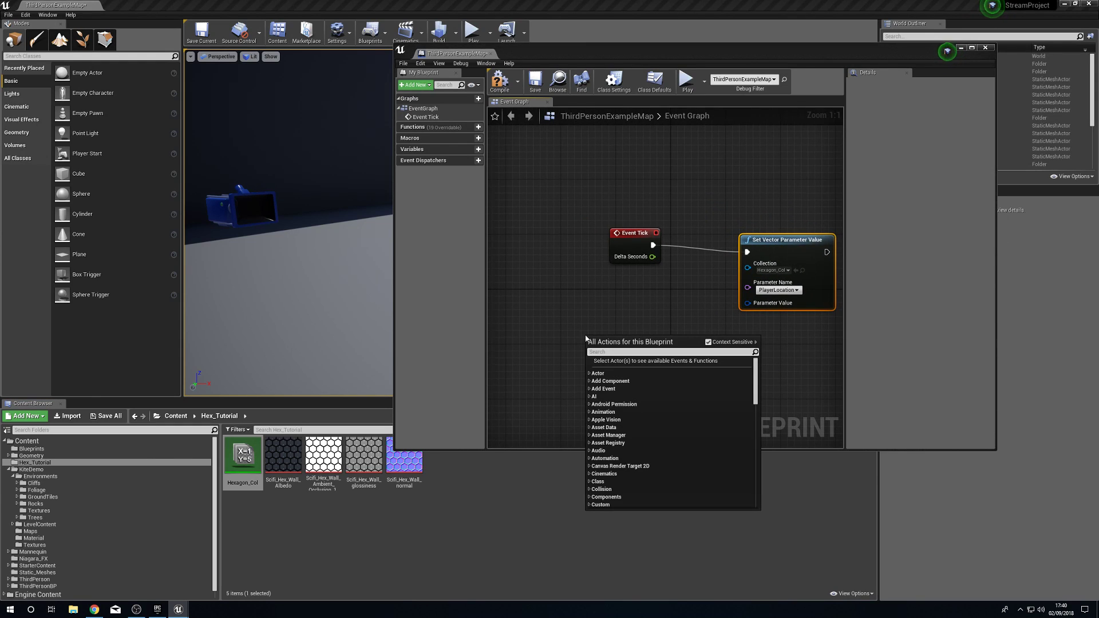
pyautogui.write('get playe')
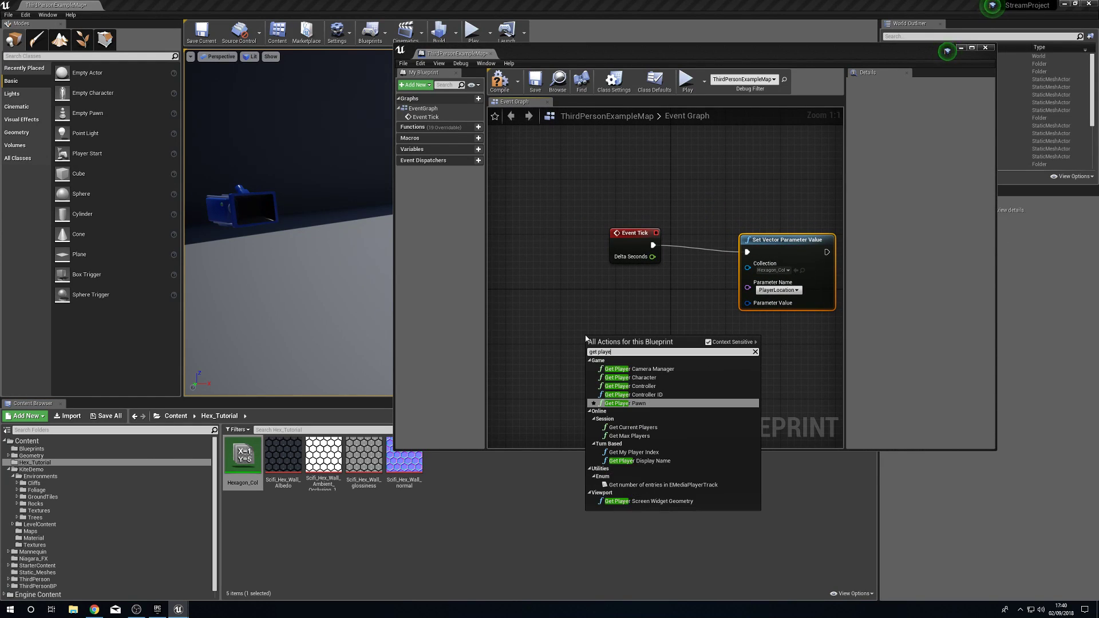
pyautogui.write('r pawn')
pyautogui.press('Return')
pyautogui.moveTo(616, 342); pyautogui.dragTo(641, 391)
pyautogui.write('get actor loc')
pyautogui.press('Return')
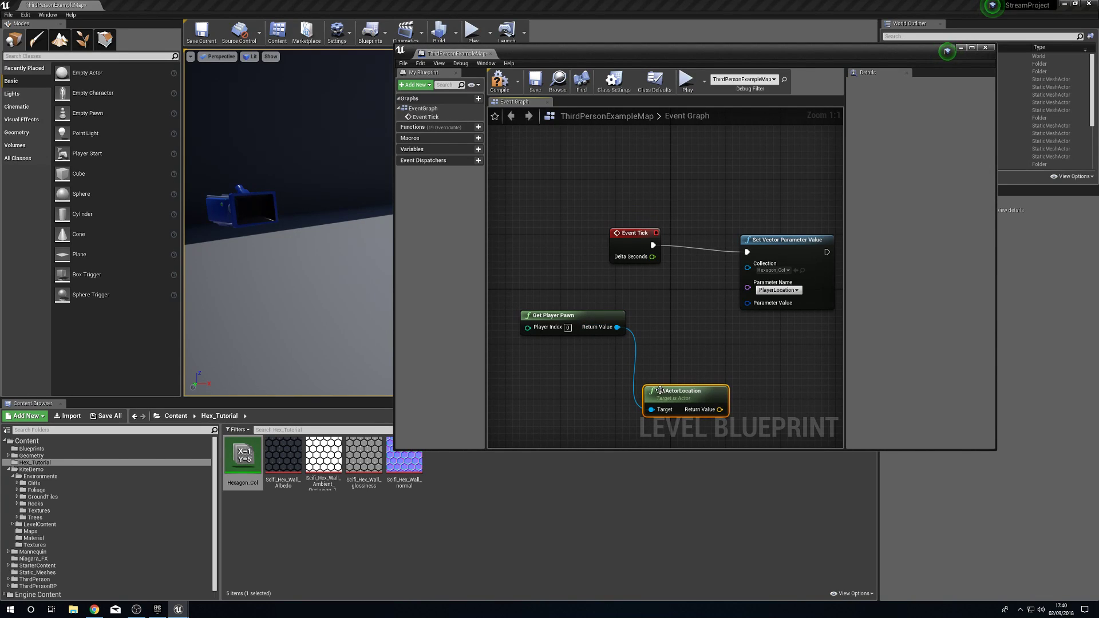
# - Wire GetActorLocation's return value to the Parameter Value input, tidy the nodes and close the level blueprint
pyautogui.moveTo(593, 333); pyautogui.dragTo(553, 347)
pyautogui.moveTo(675, 392); pyautogui.dragTo(761, 306)
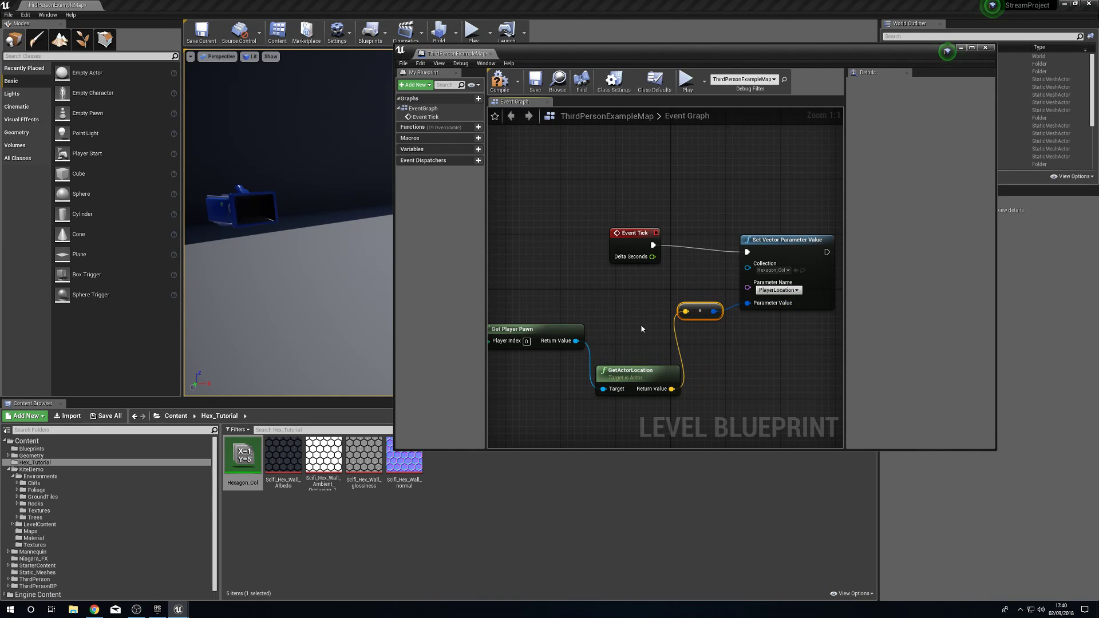
pyautogui.moveTo(567, 330); pyautogui.dragTo(636, 337)
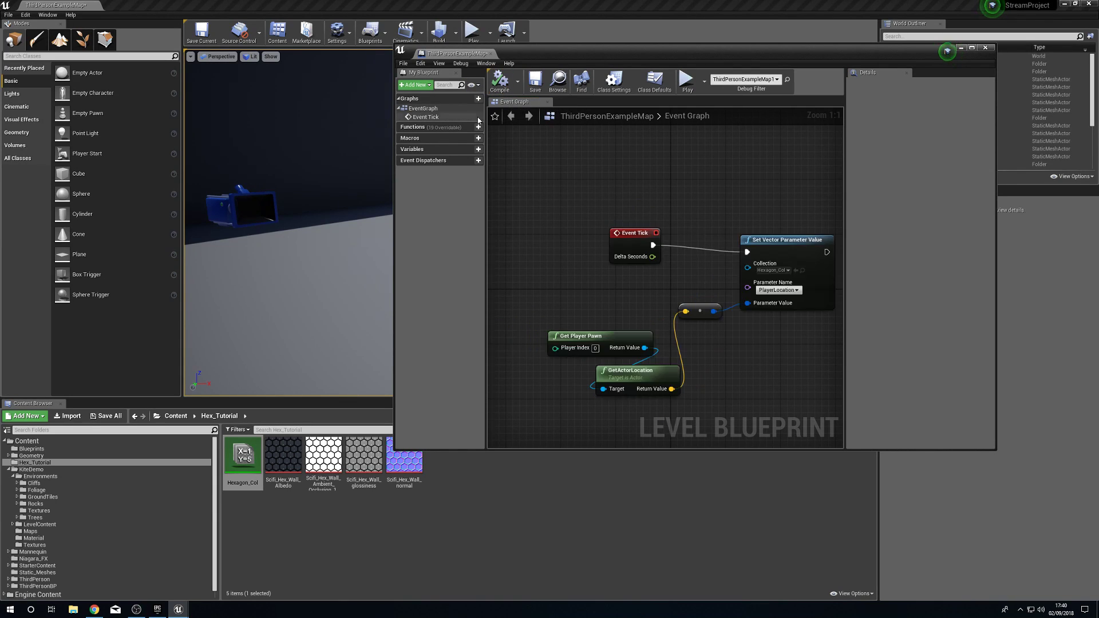
pyautogui.click(987, 48)
# - Create a material named Hexagon_M in the Hex_Tutorial folder and open it for editing
pyautogui.click(388, 550)
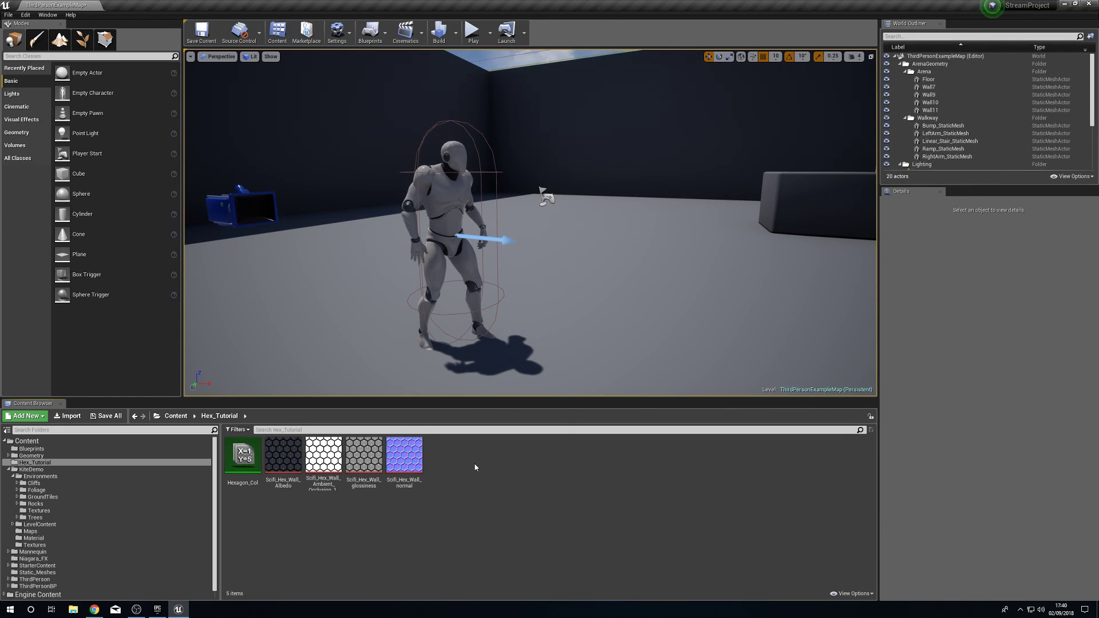
pyautogui.rightClick(475, 463)
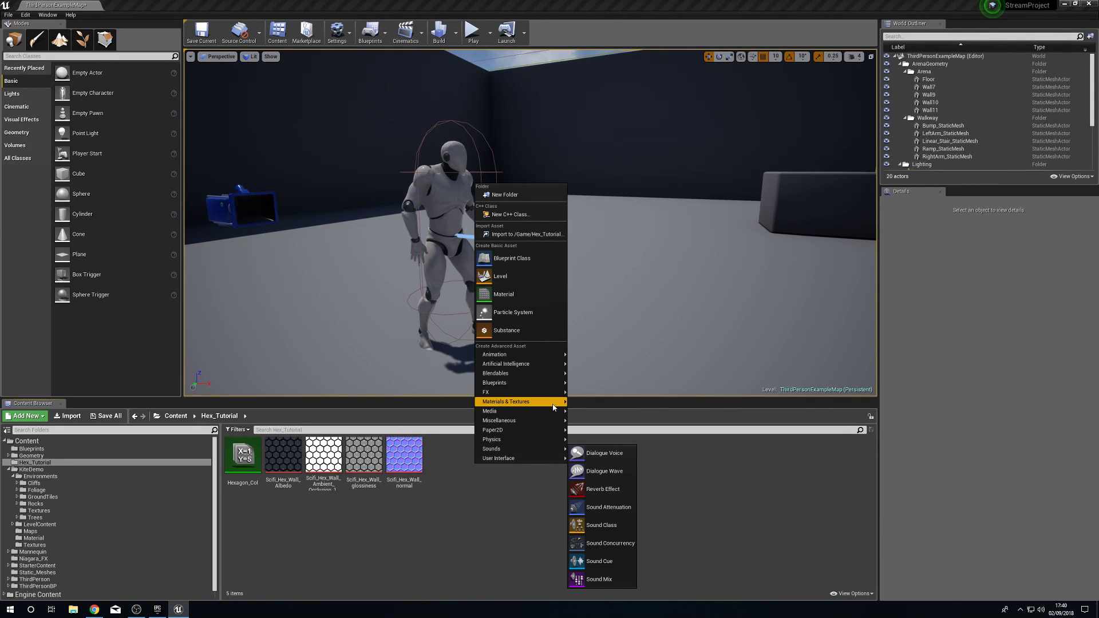
pyautogui.click(527, 294)
pyautogui.write('Hexagon_M')
pyautogui.press('Return')
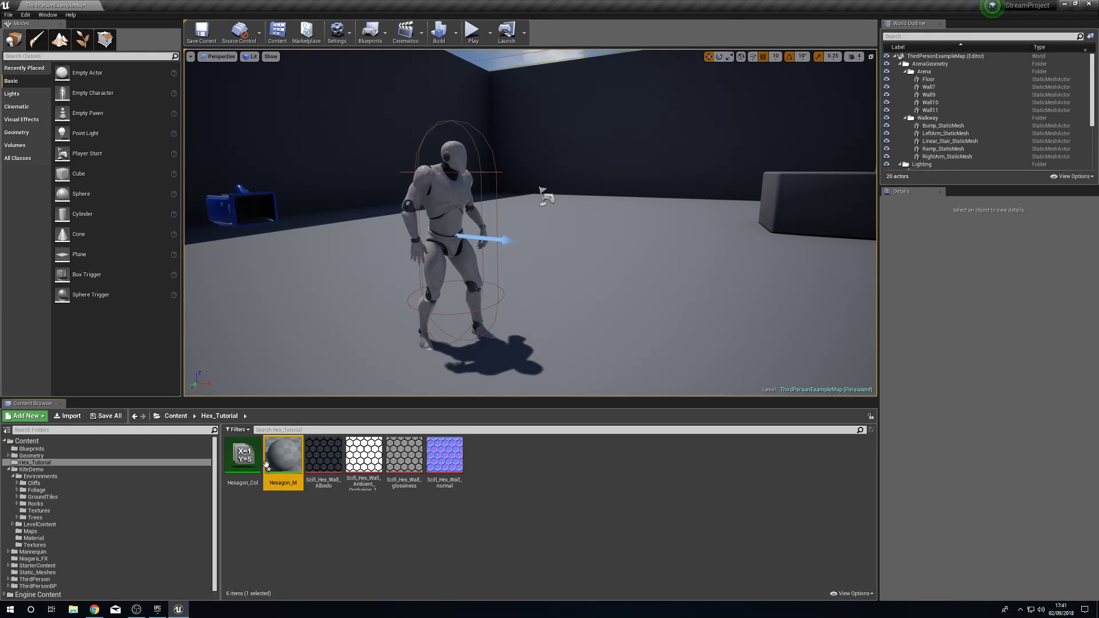
pyautogui.doubleClick(283, 458)
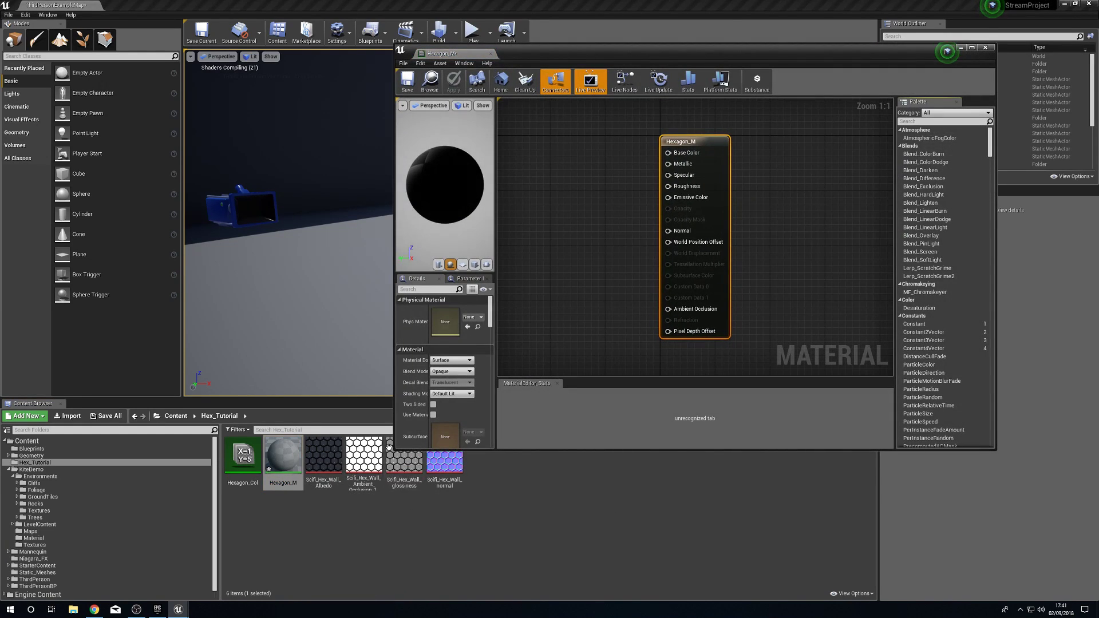
# - Add a Hexagon_Col collection parameter node to the material graph, set to PlayerLocation, and place it away from the material output
pyautogui.moveTo(243, 455); pyautogui.dragTo(590, 245)
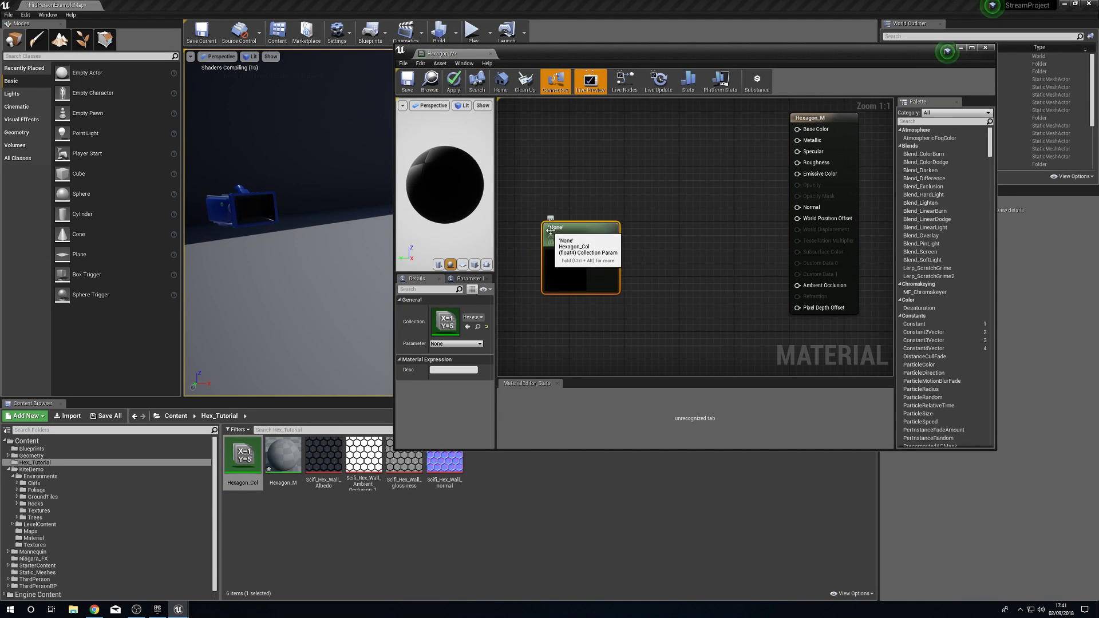
pyautogui.click(465, 344)
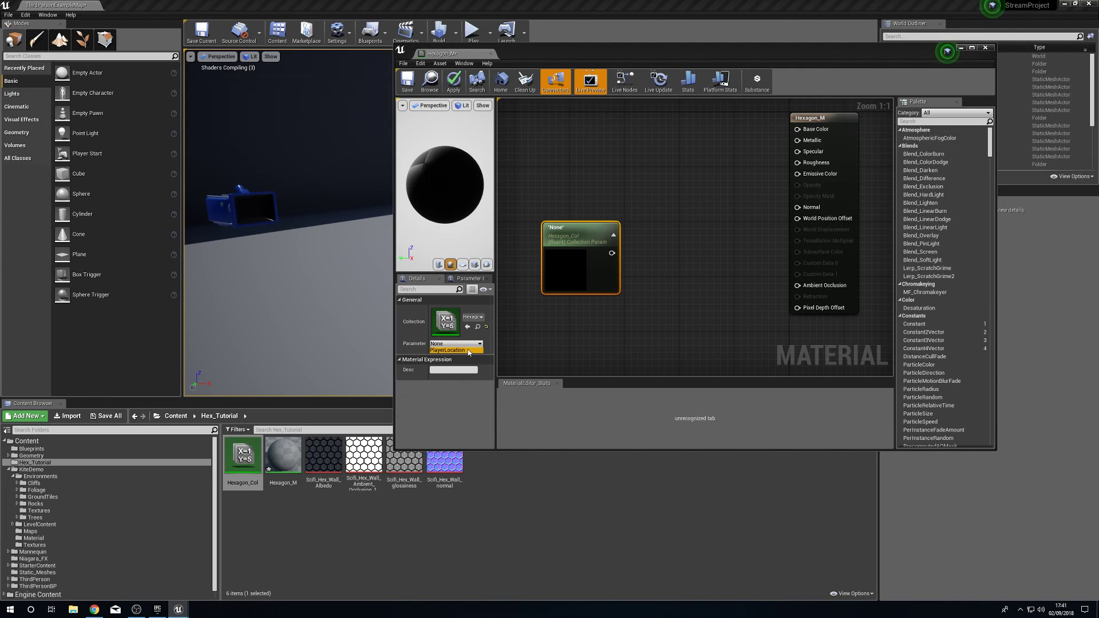
pyautogui.click(468, 352)
pyautogui.moveTo(618, 328); pyautogui.dragTo(708, 338, button='right')
pyautogui.moveTo(677, 250); pyautogui.dragTo(588, 244)
pyautogui.moveTo(592, 269); pyautogui.dragTo(716, 269, button='right')
pyautogui.moveTo(717, 269); pyautogui.dragTo(613, 276)
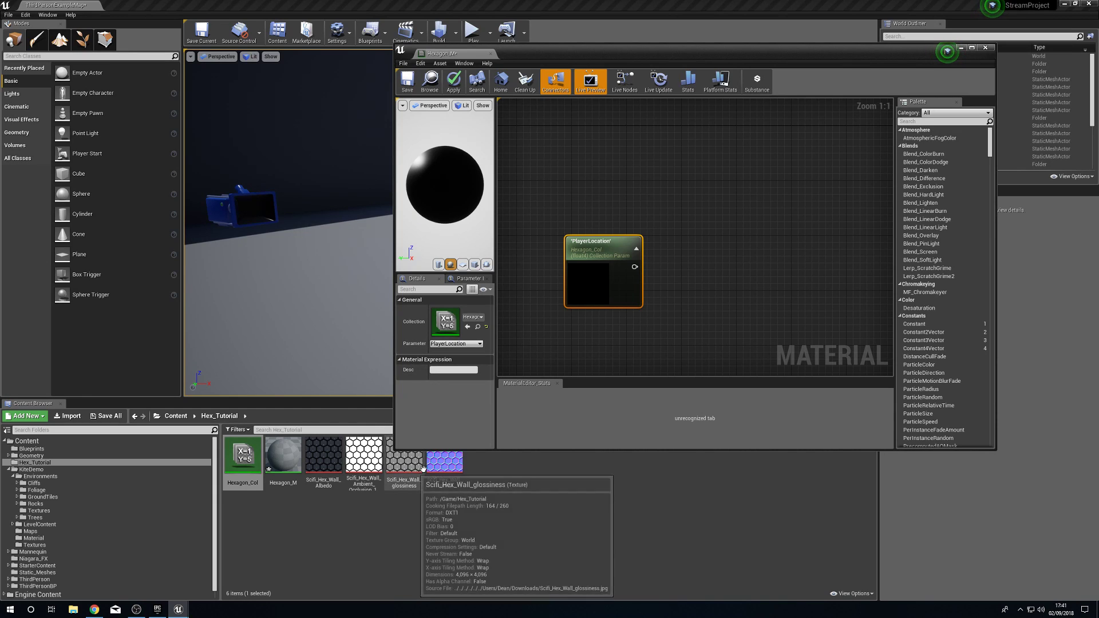
# - Add an Absolute World Position node above PlayerLocation and connect it to input A of a new SphereMask node
pyautogui.rightClick(612, 187)
pyautogui.write('world')
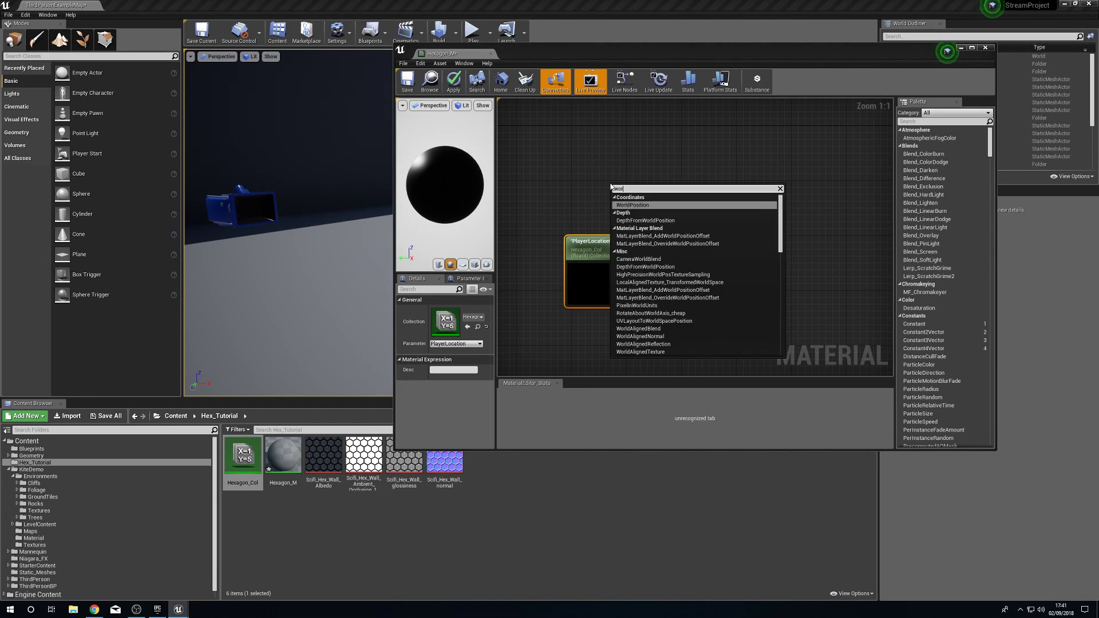
pyautogui.press('Return')
pyautogui.moveTo(622, 190); pyautogui.dragTo(685, 224)
pyautogui.write('sphere mak')
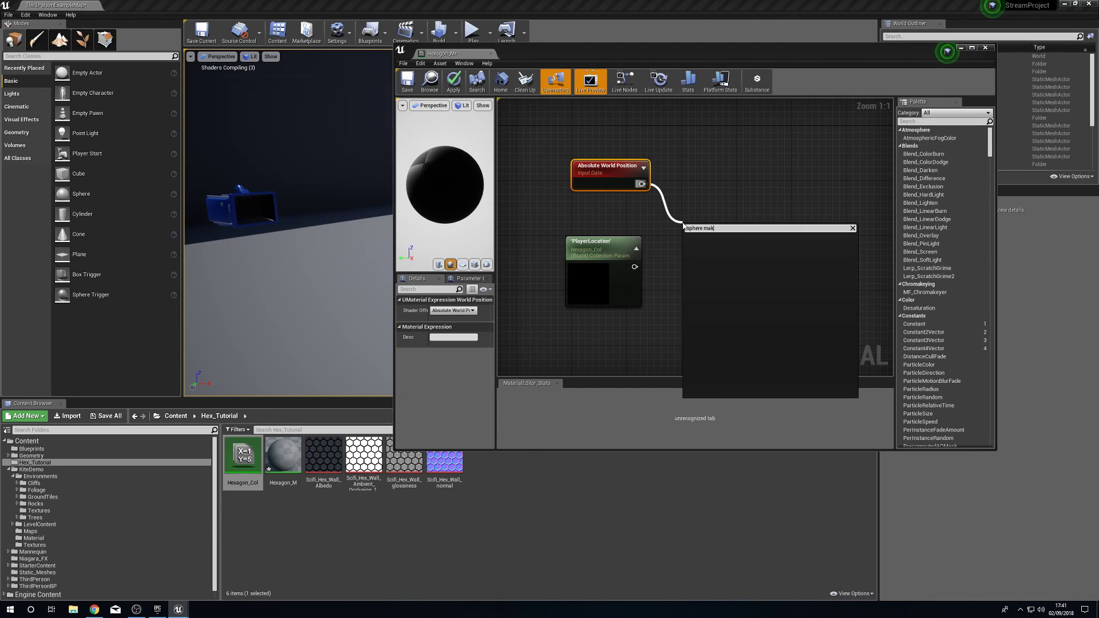
pyautogui.press('Return')
pyautogui.moveTo(699, 224); pyautogui.dragTo(705, 197)
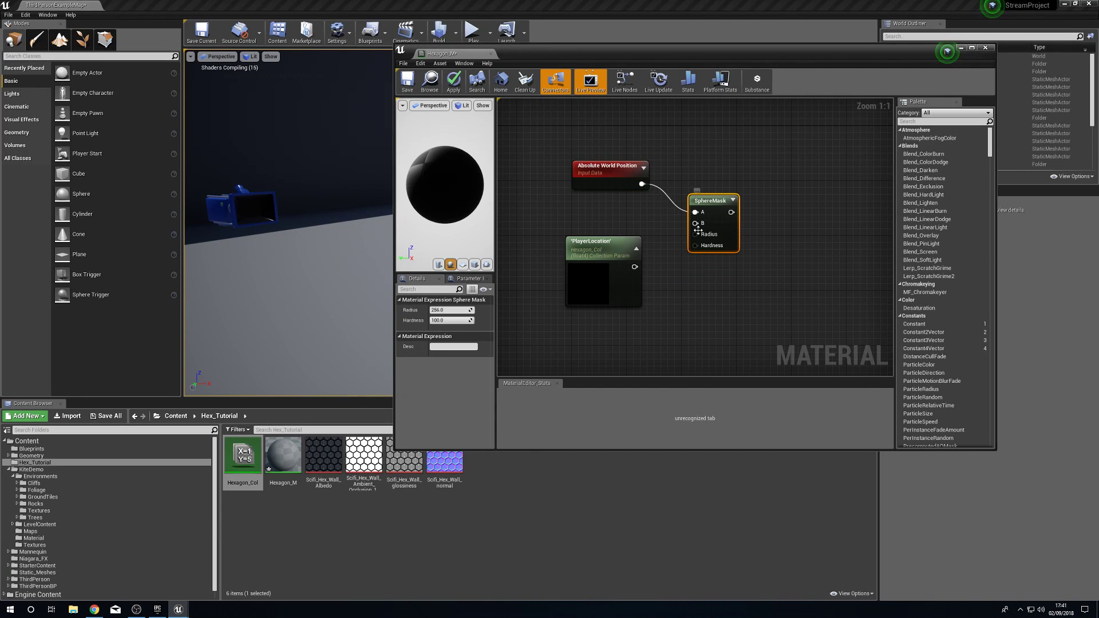
pyautogui.moveTo(634, 267); pyautogui.dragTo(699, 226)
pyautogui.moveTo(699, 304); pyautogui.dragTo(774, 303, button='right')
pyautogui.keyDown('alt'); pyautogui.click(770, 222); pyautogui.keyUp('alt')
# - Route PlayerLocation through a new ComponentMask with R, G and B enabled into SphereMask's B input
pyautogui.moveTo(784, 199); pyautogui.dragTo(813, 155)
pyautogui.moveTo(824, 172); pyautogui.dragTo(785, 168, button='right')
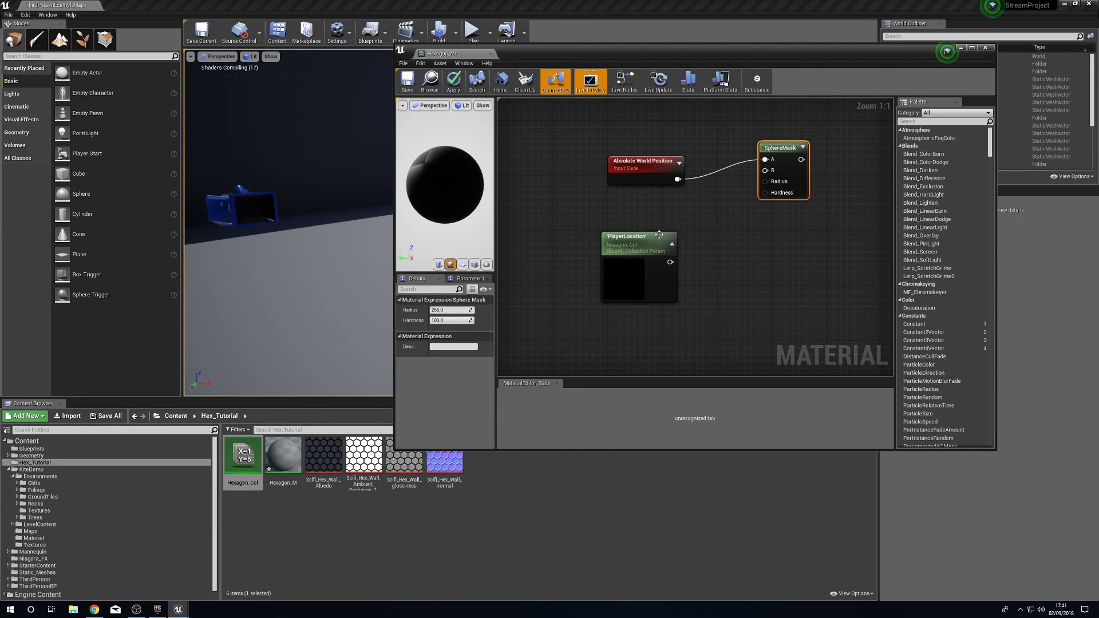
pyautogui.moveTo(607, 237); pyautogui.dragTo(593, 230)
pyautogui.moveTo(656, 257); pyautogui.dragTo(705, 286)
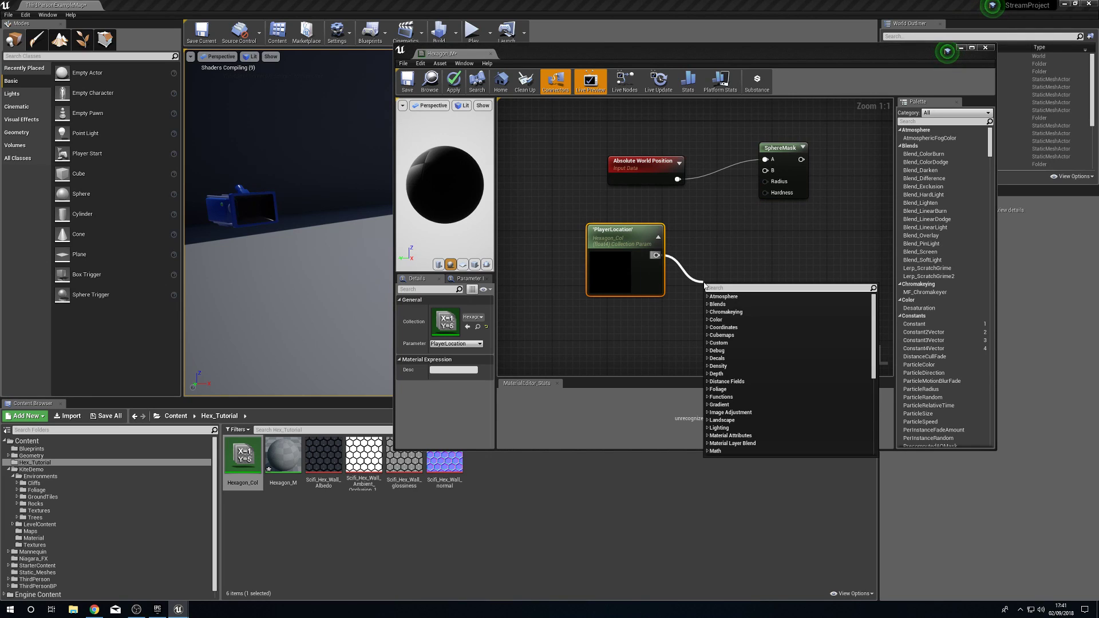
pyautogui.write('comp')
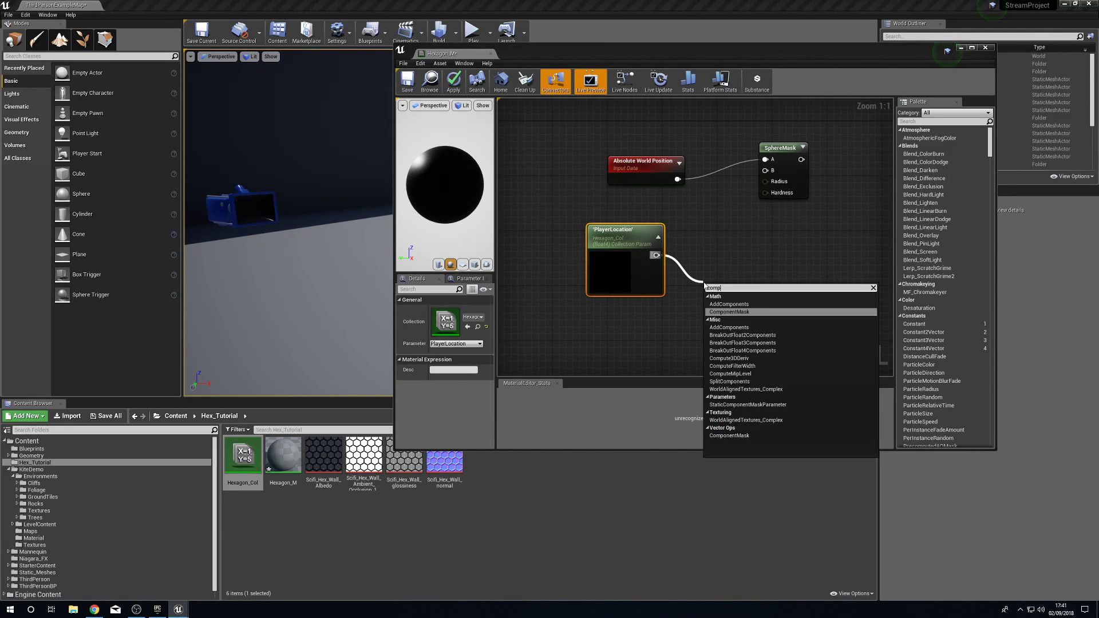
pyautogui.press('Return')
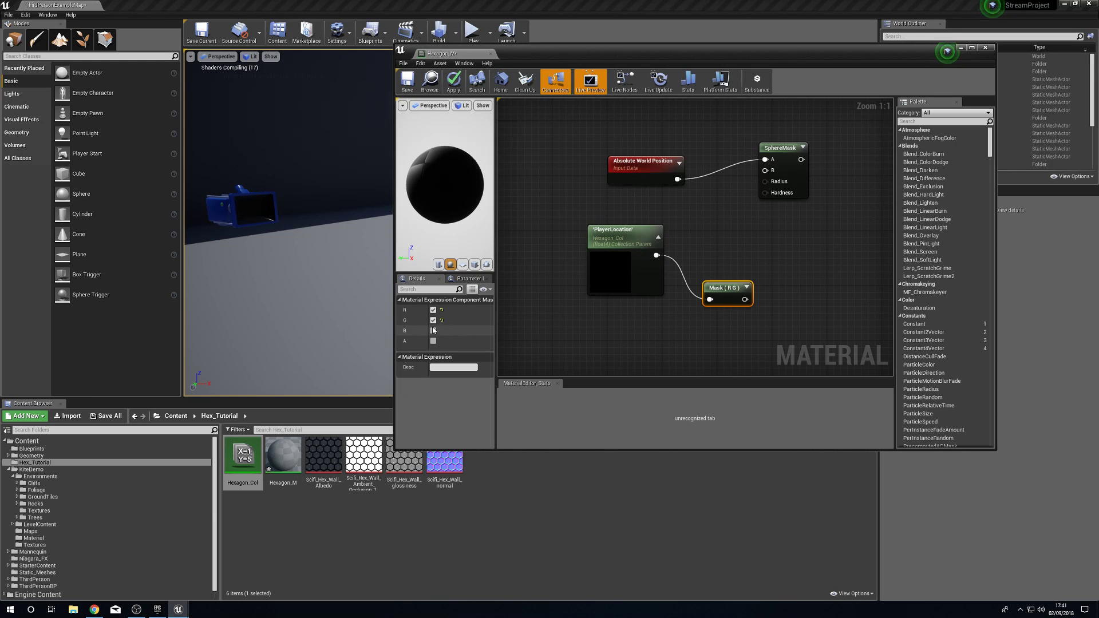
pyautogui.click(433, 331)
pyautogui.moveTo(723, 288); pyautogui.dragTo(766, 171)
pyautogui.moveTo(718, 333); pyautogui.dragTo(737, 302, button='right')
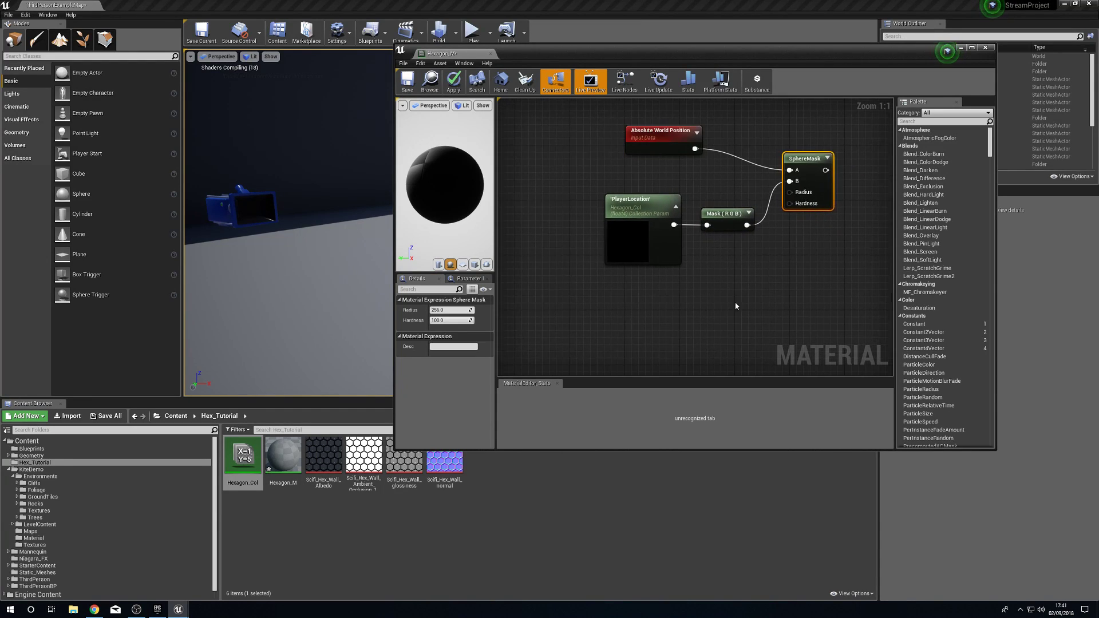
# - Add a scalar parameter named Radius with default value 256 and connect it to SphereMask's Radius input
pyautogui.click(629, 325)
pyautogui.click(629, 324)
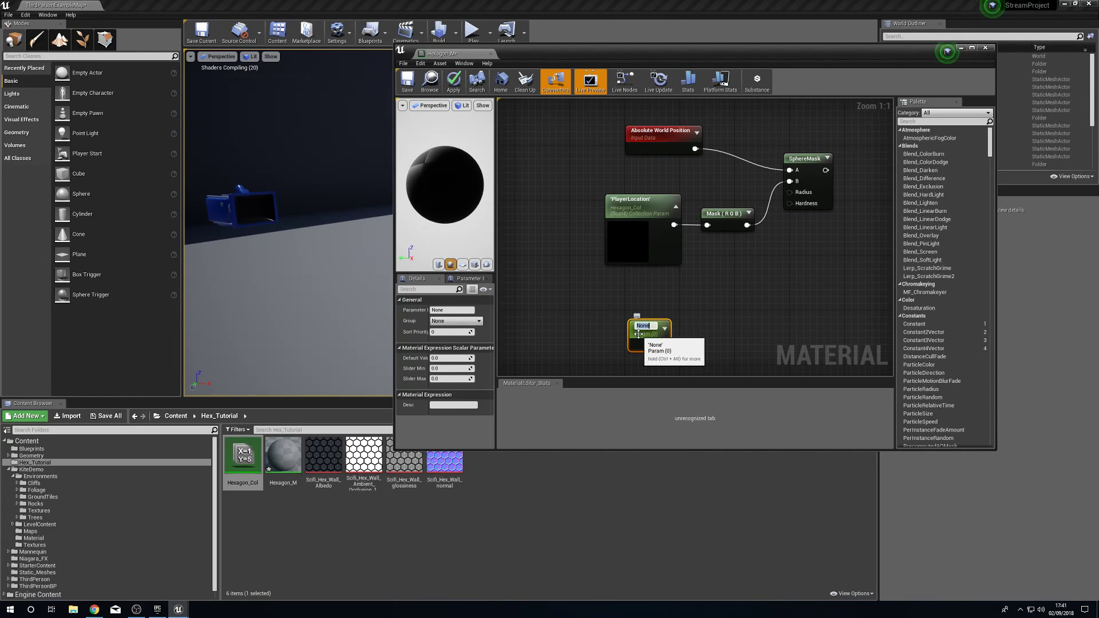
pyautogui.moveTo(638, 333); pyautogui.dragTo(797, 191)
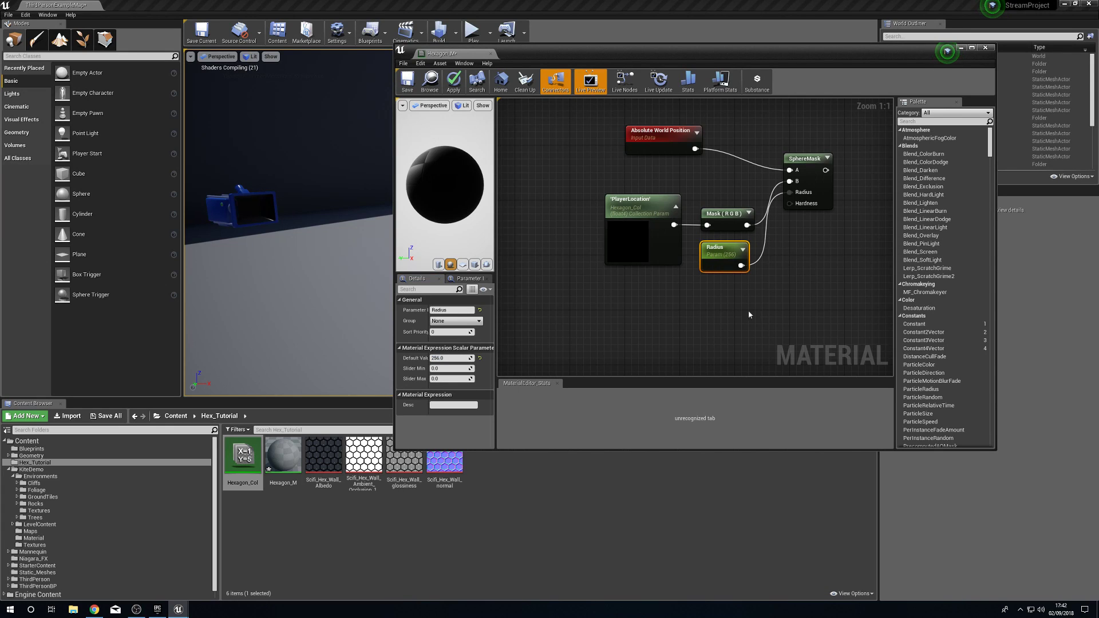
pyautogui.moveTo(711, 318); pyautogui.dragTo(698, 280, button='right')
# - Move the SphereMask node aside and add a scalar parameter named Falloff below the Radius parameter
pyautogui.moveTo(797, 117); pyautogui.dragTo(838, 111)
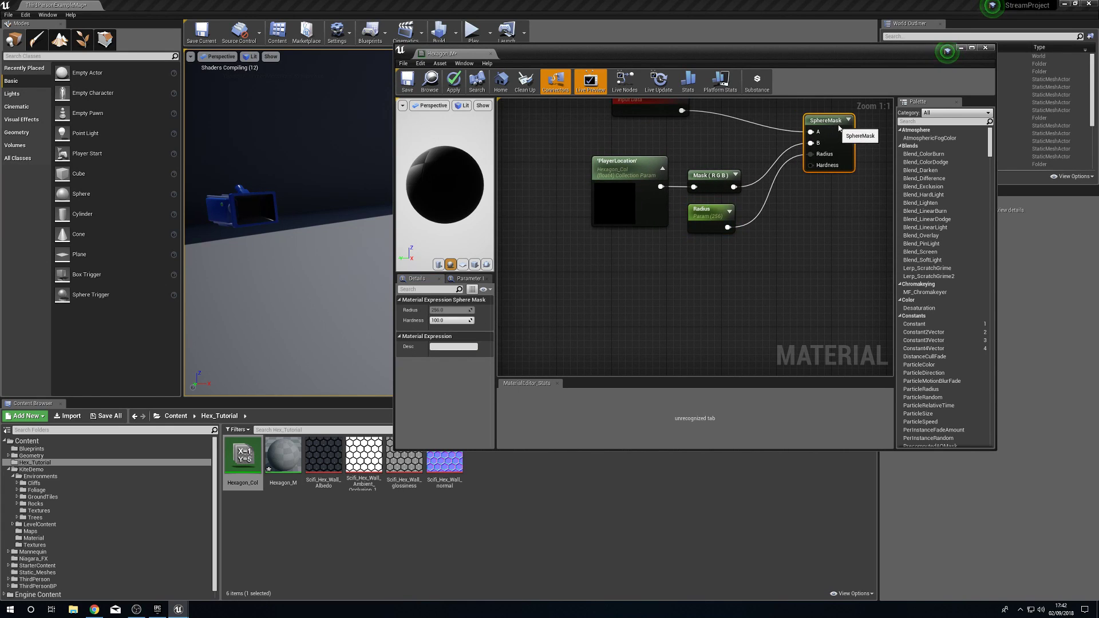
pyautogui.rightClick(686, 265)
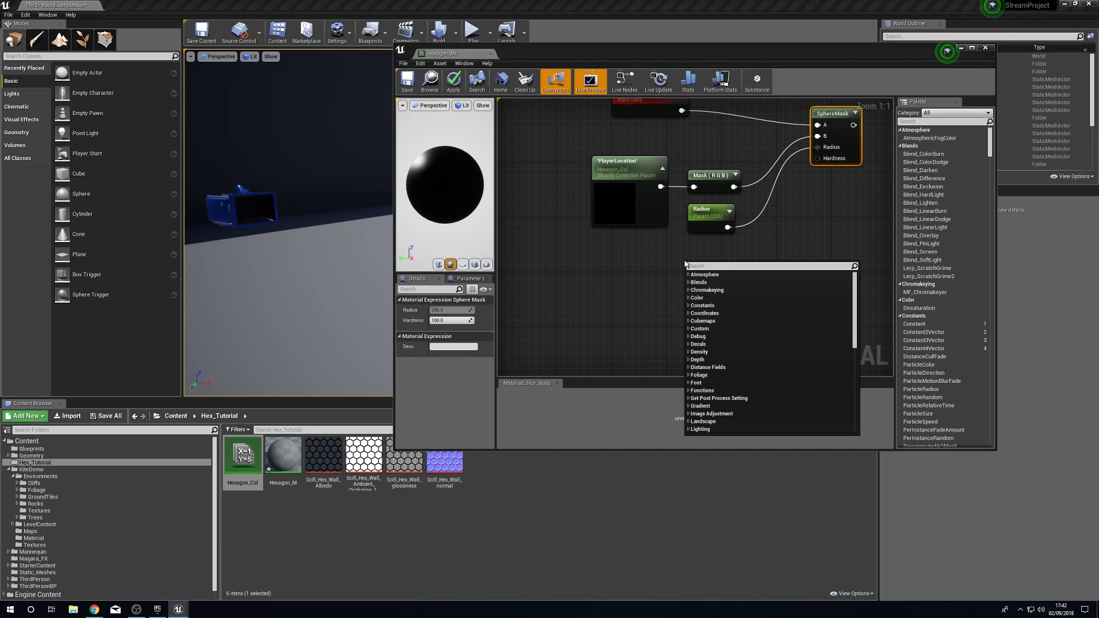
pyautogui.click(687, 258)
pyautogui.press('s')
pyautogui.click(703, 263)
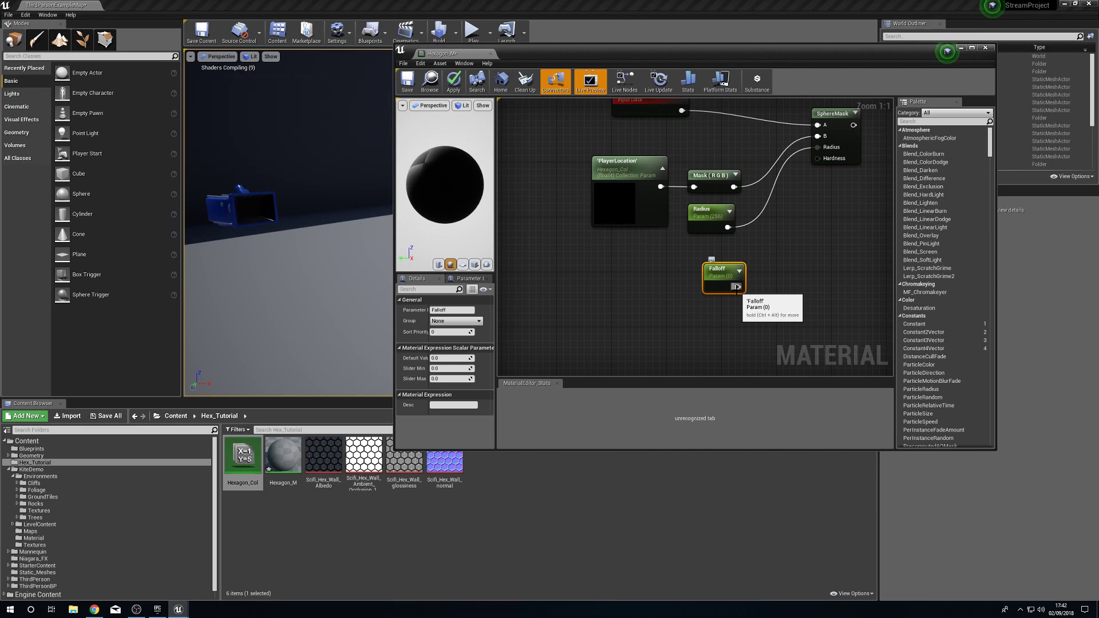
# - Connect the Falloff parameter to SphereMask's Hardness input, set its default value to 0.001, and line it up below Radius
pyautogui.moveTo(737, 287); pyautogui.dragTo(829, 161)
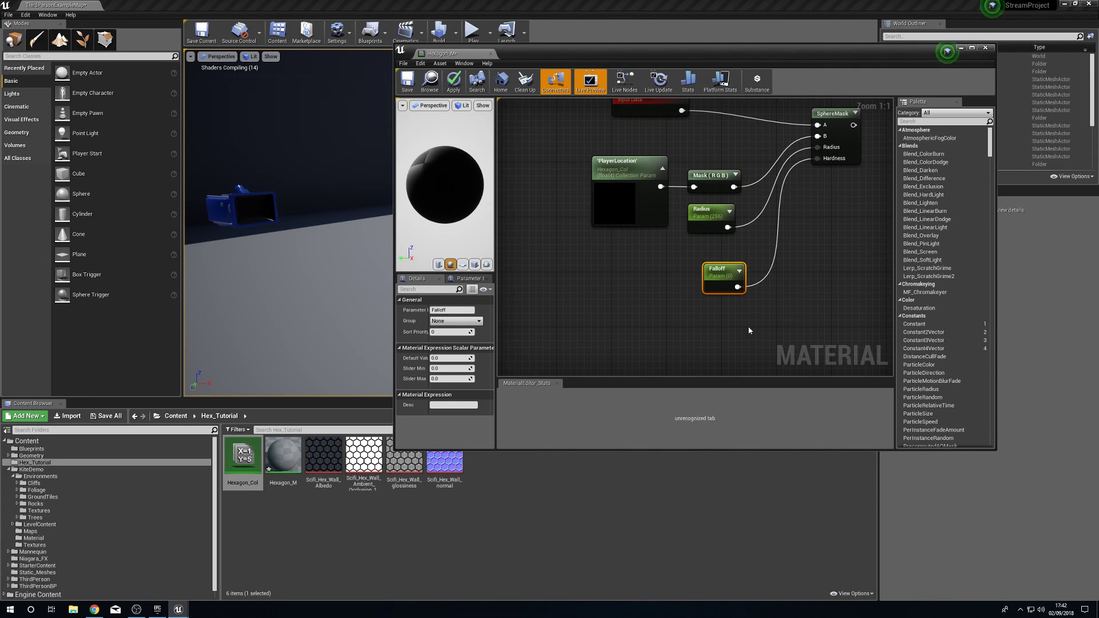
pyautogui.moveTo(717, 273); pyautogui.dragTo(707, 254)
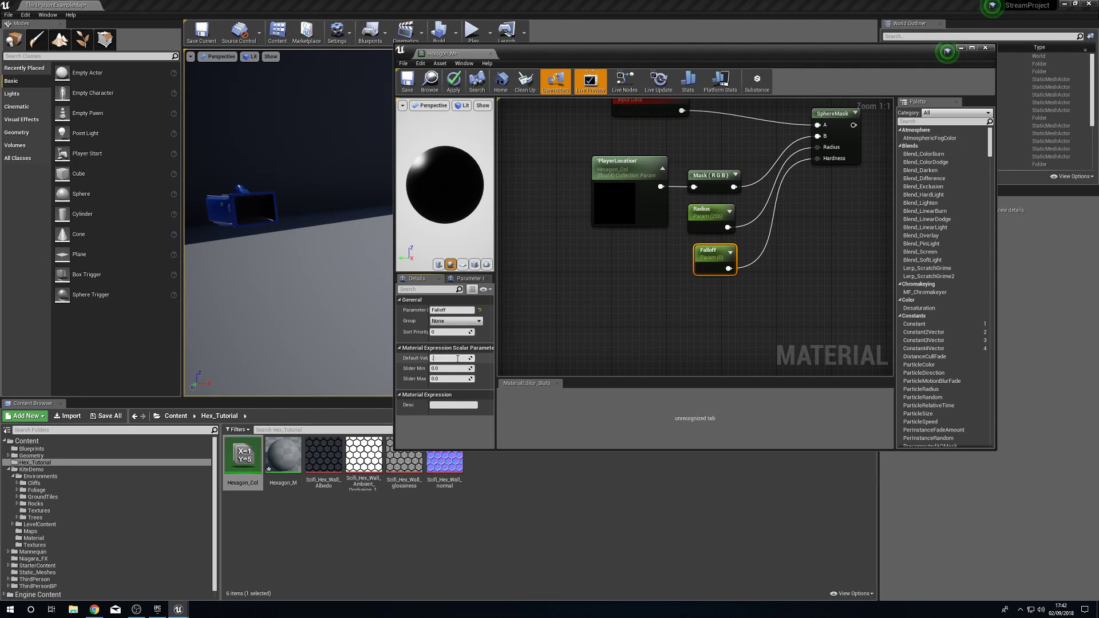
pyautogui.press('Return')
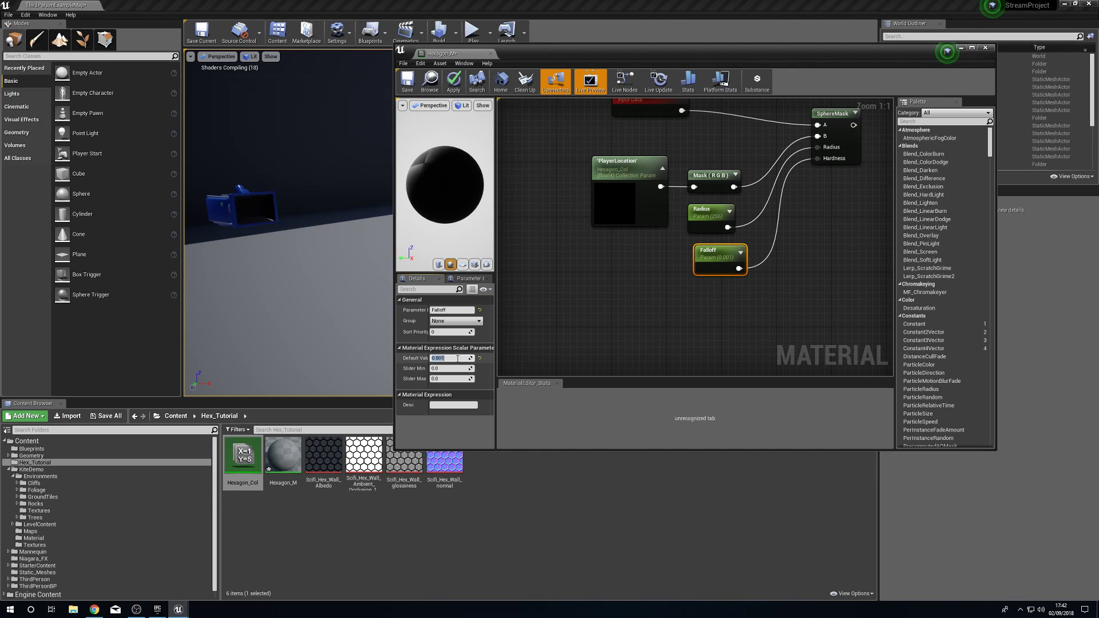
pyautogui.moveTo(721, 256); pyautogui.dragTo(715, 256)
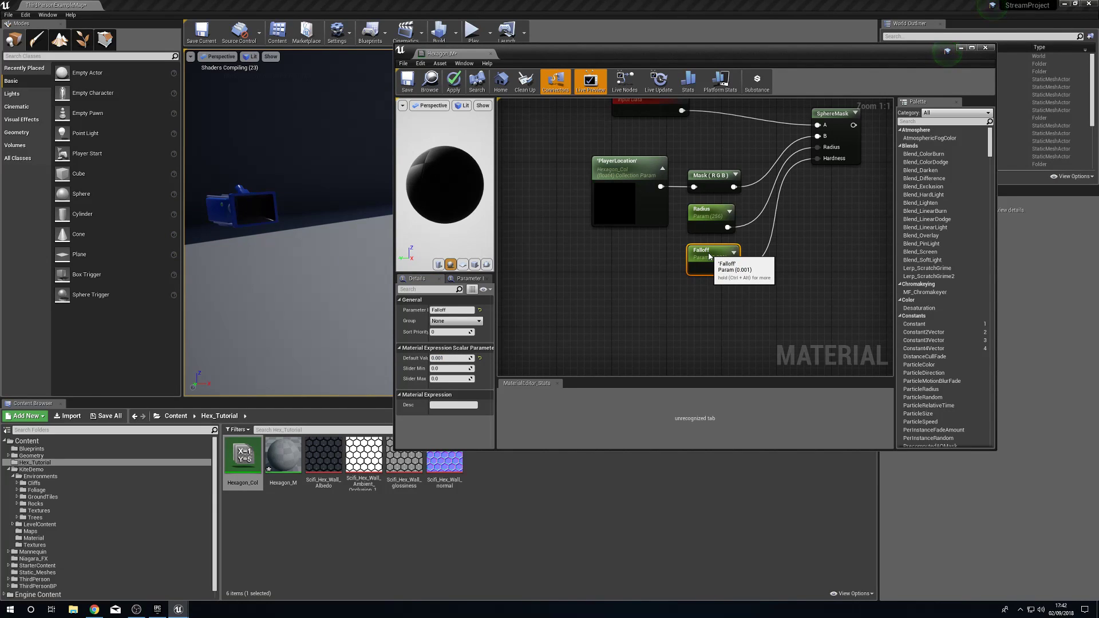
pyautogui.click(716, 311)
# - Connect SphereMask's output to the material's Emissive Color and apply the changes to Hexagon_M
pyautogui.press('Home')
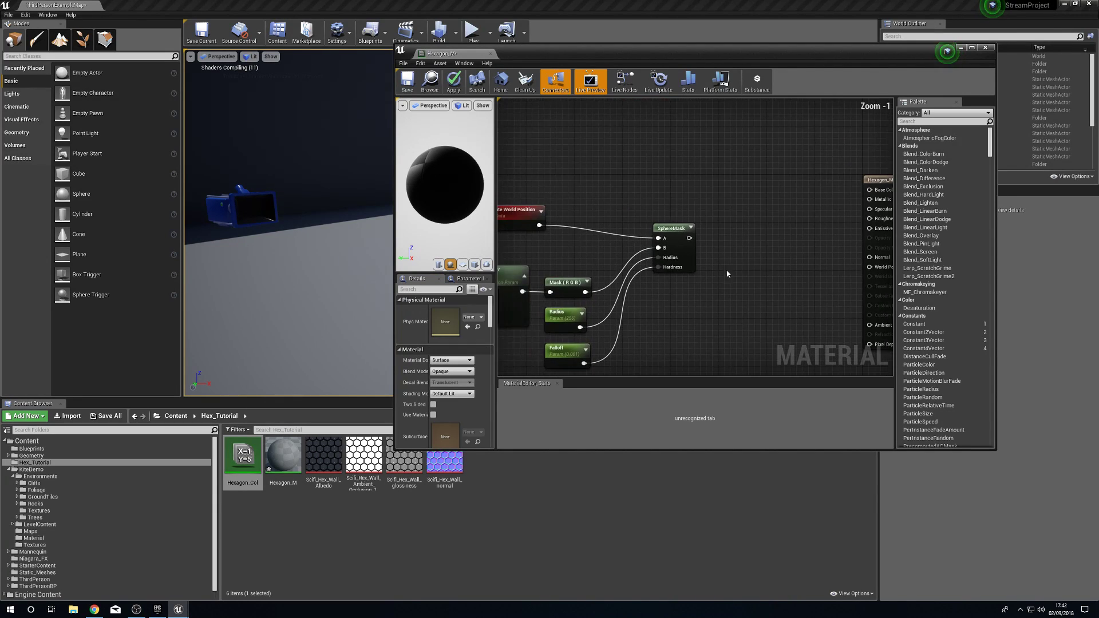
pyautogui.moveTo(694, 236); pyautogui.dragTo(670, 229)
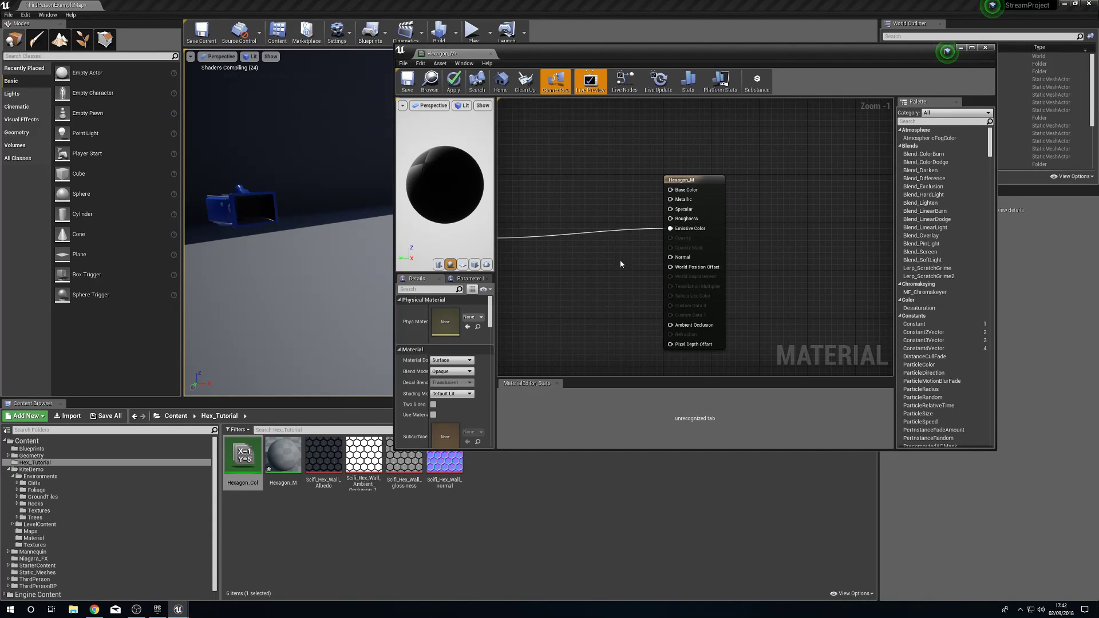
pyautogui.click(491, 87)
pyautogui.click(457, 87)
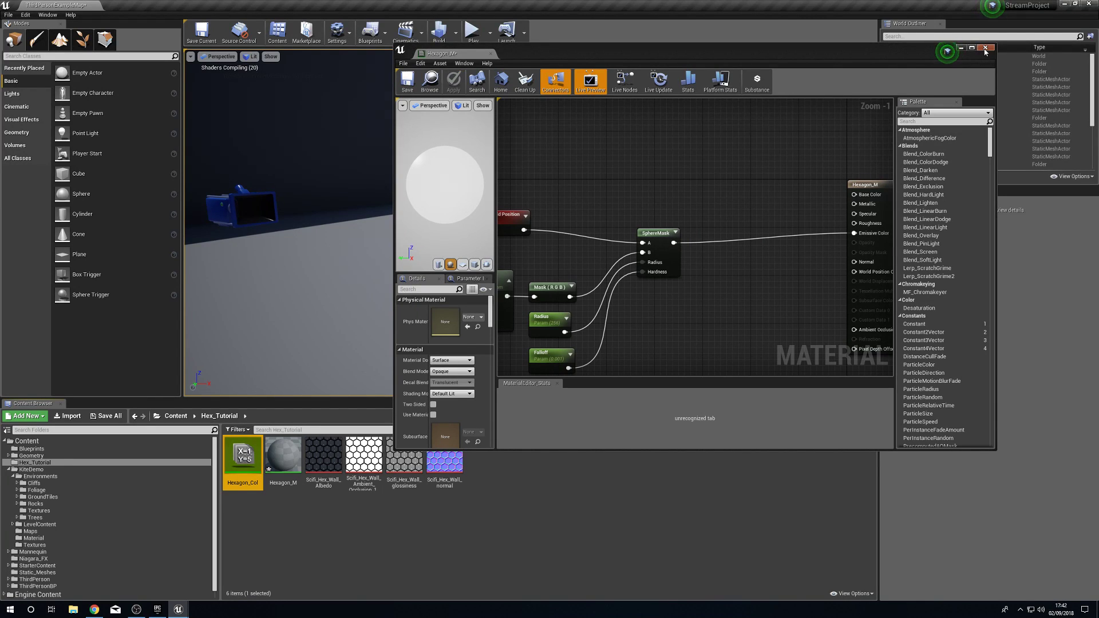
# - Close the material editor and assign Hexagon_M to the floor of the level
pyautogui.click(985, 49)
pyautogui.moveTo(283, 455); pyautogui.dragTo(575, 283)
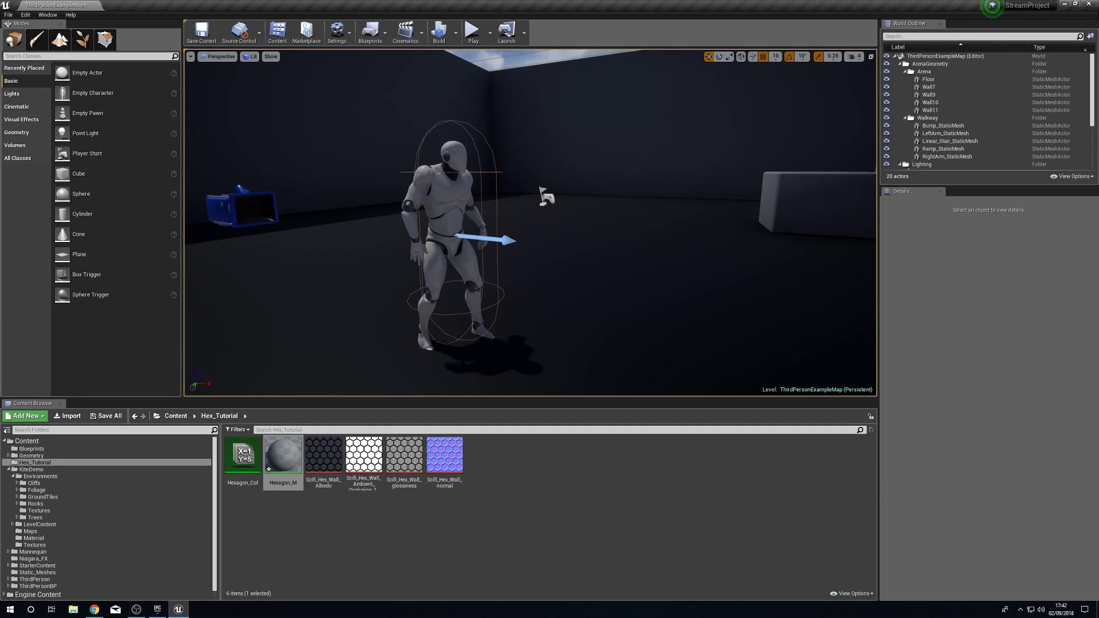
# - Play-test the level by running and jumping with the character to check the sphere mask on the floor, and end the session
pyautogui.hotkey('alt', 'p')
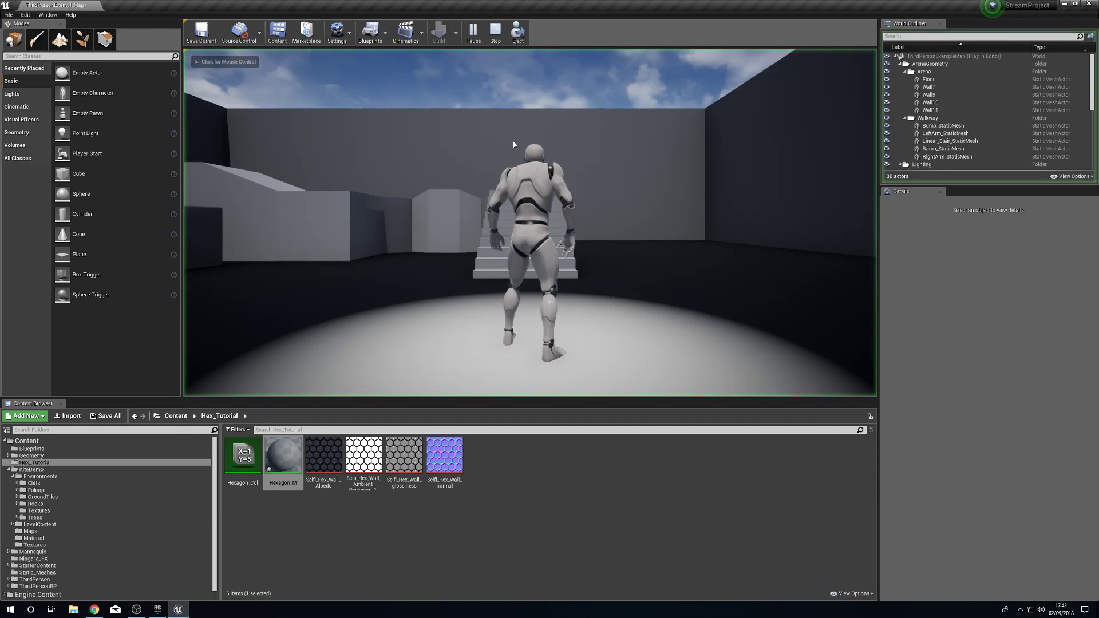
pyautogui.press('a')
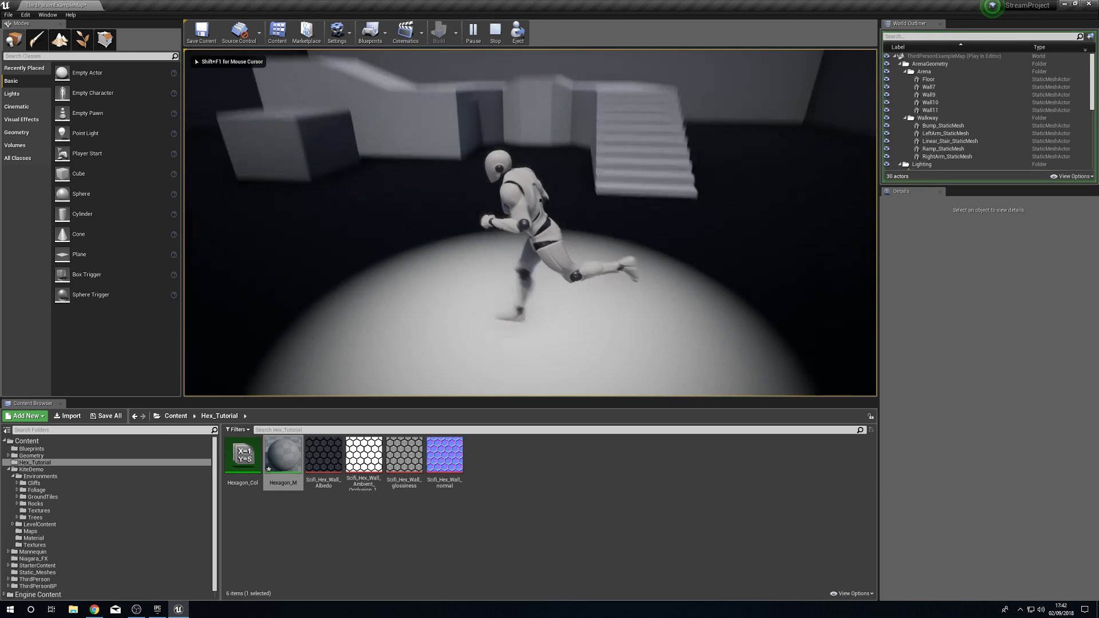
pyautogui.press('w')
pyautogui.press('d')
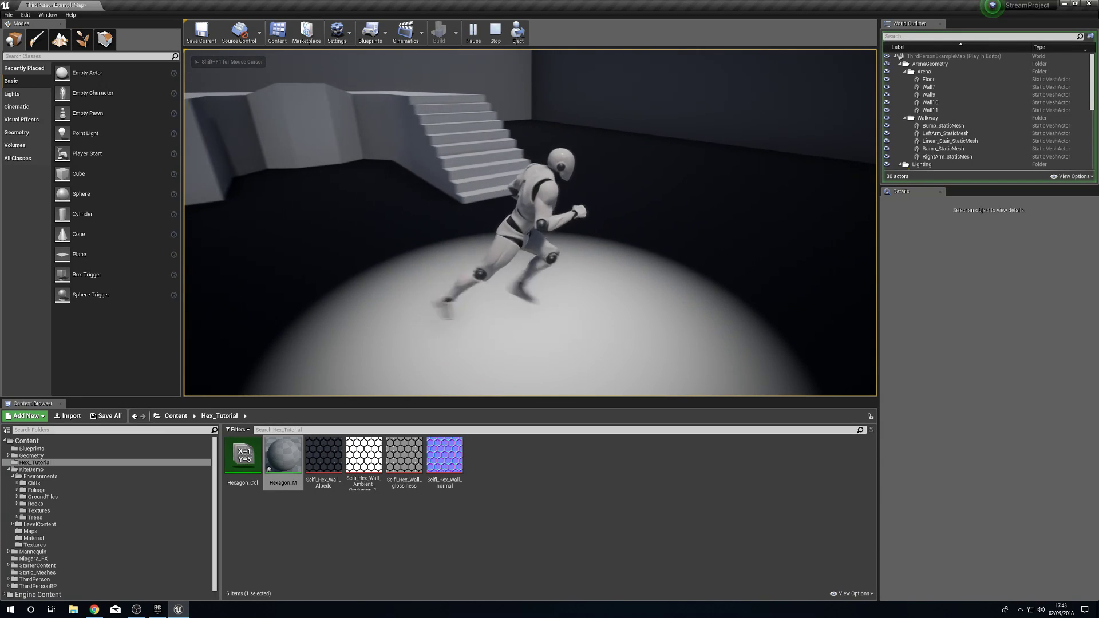
pyautogui.press('a')
pyautogui.press('s')
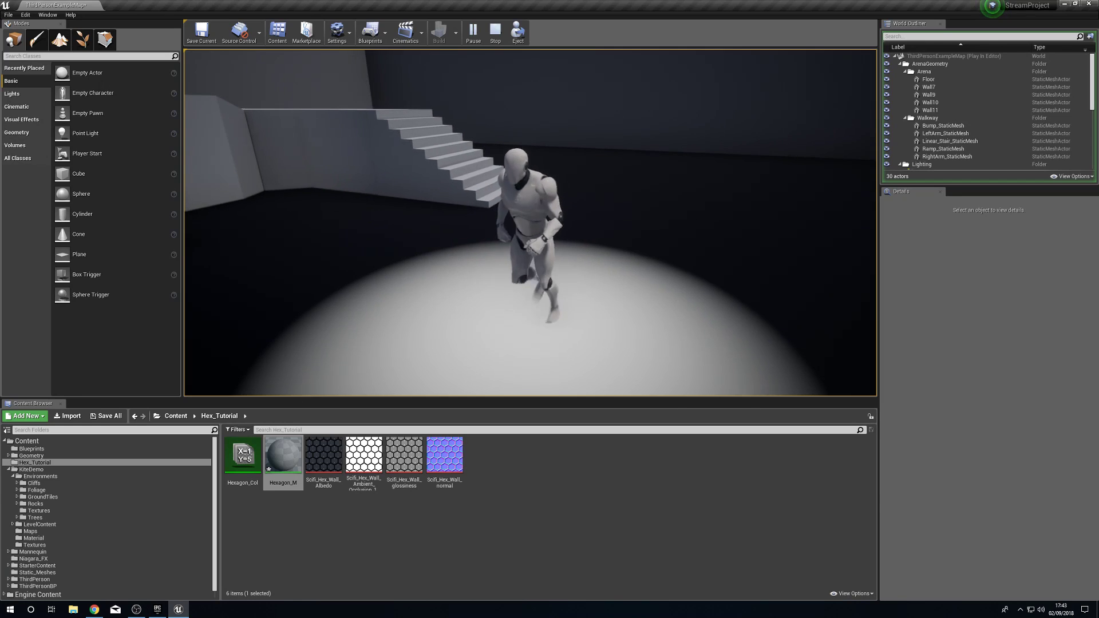
pyautogui.press('space')
pyautogui.press('space')
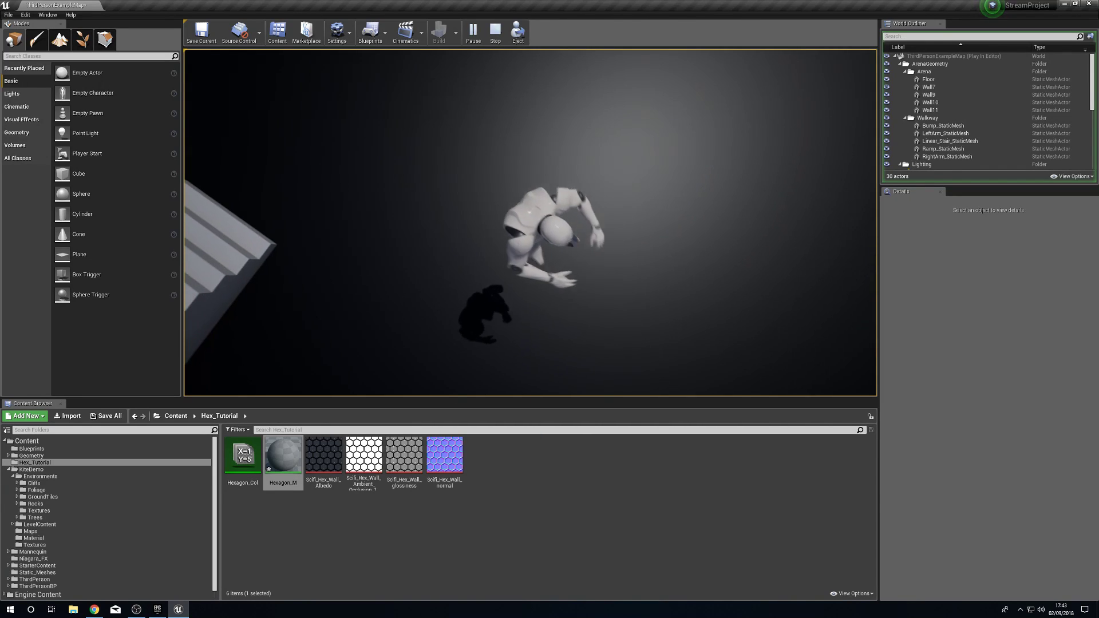
pyautogui.press('Escape')
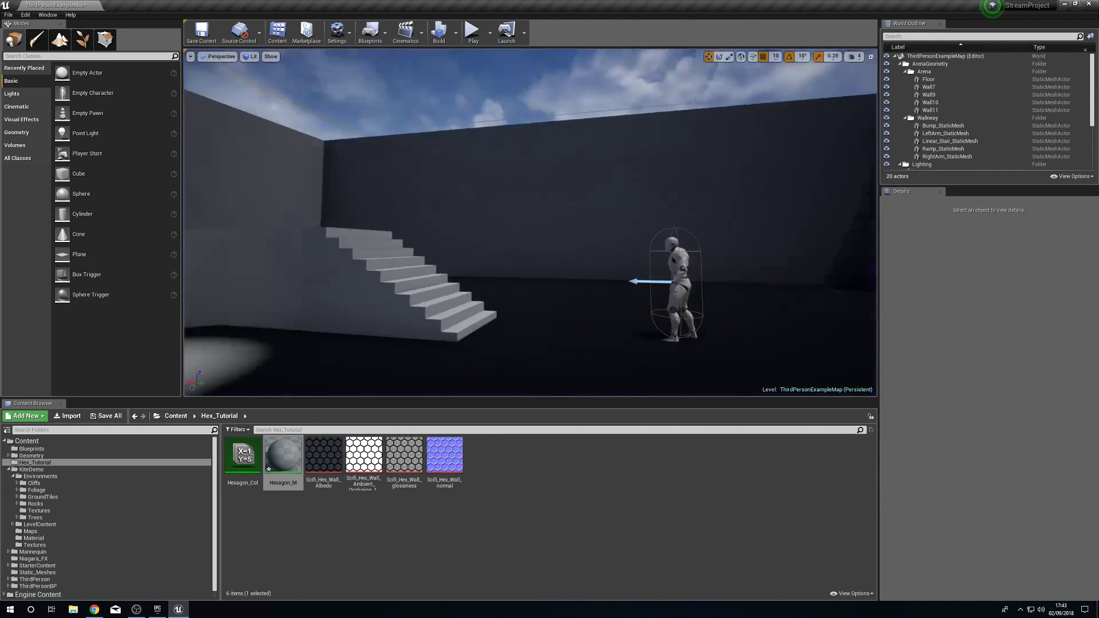
# - Reopen Hexagon_M and add the four Scifi_Hex_Wall textures (Albedo, Ambient Occlusion, glossiness, normal) to its graph as texture samples
pyautogui.moveTo(530, 223); pyautogui.dragTo(550, 264, button='right')
pyautogui.press('w')
pyautogui.doubleClick(284, 458)
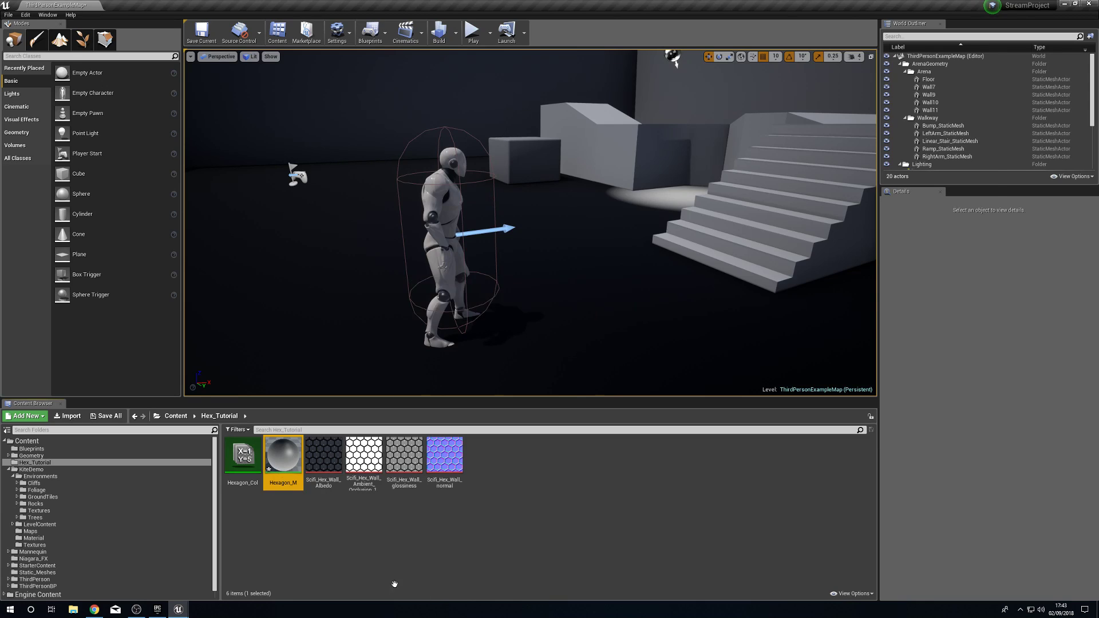
pyautogui.keyDown('shift'); pyautogui.click(318, 466); pyautogui.keyUp('shift')
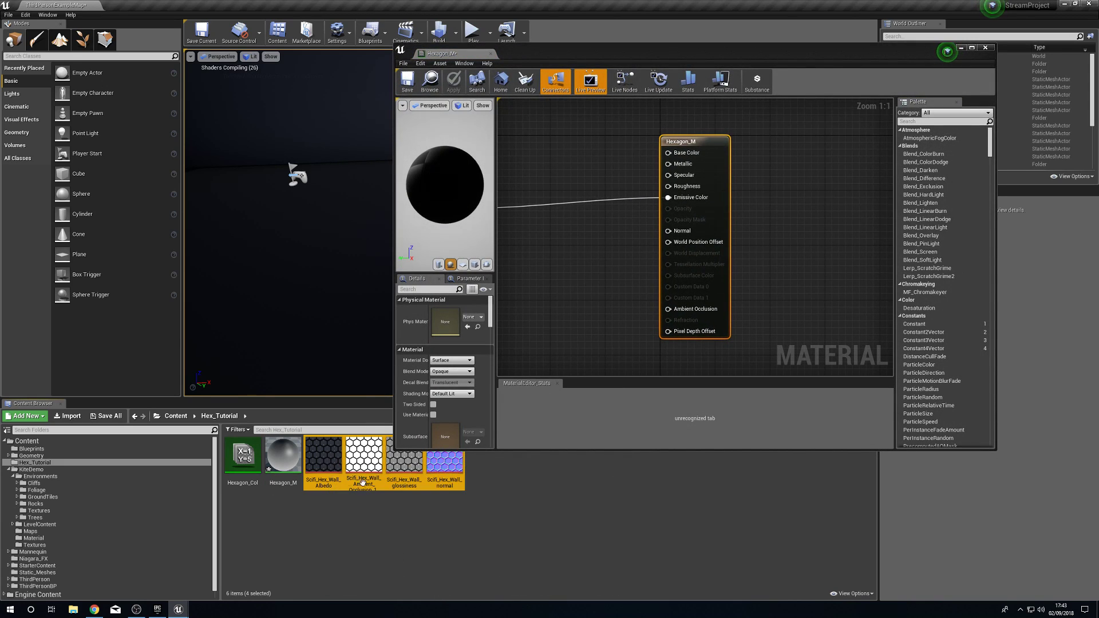
pyautogui.scroll(-1, 630, 229)
pyautogui.moveTo(324, 461); pyautogui.dragTo(591, 144)
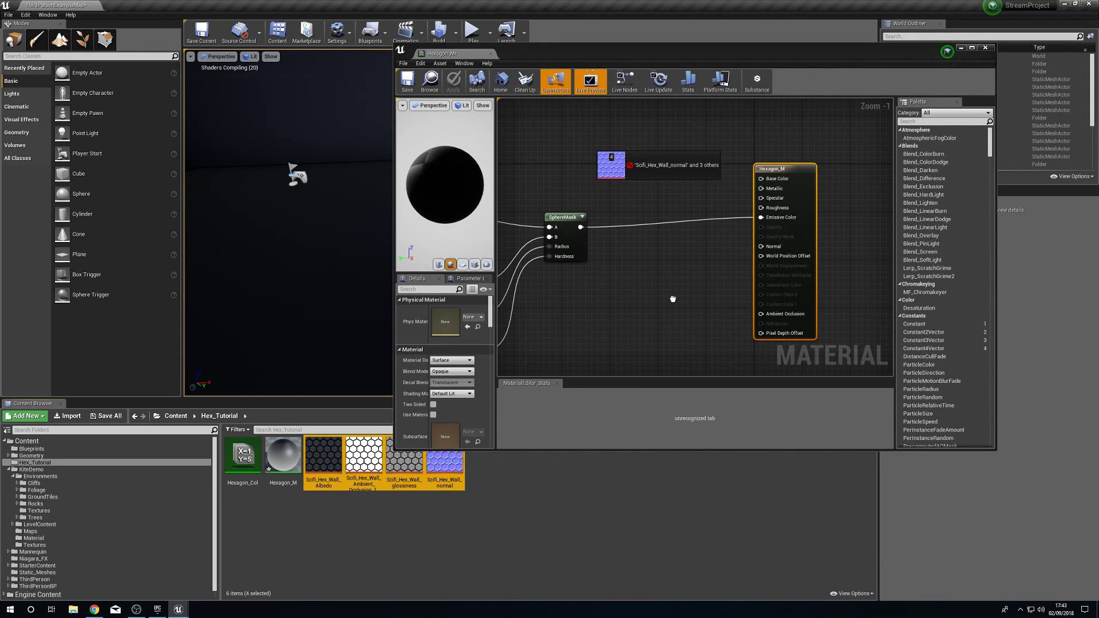
pyautogui.click(679, 345)
# - Spread the overlapping texture samples apart in the graph around the SphereMask node
pyautogui.moveTo(657, 248); pyautogui.dragTo(557, 144)
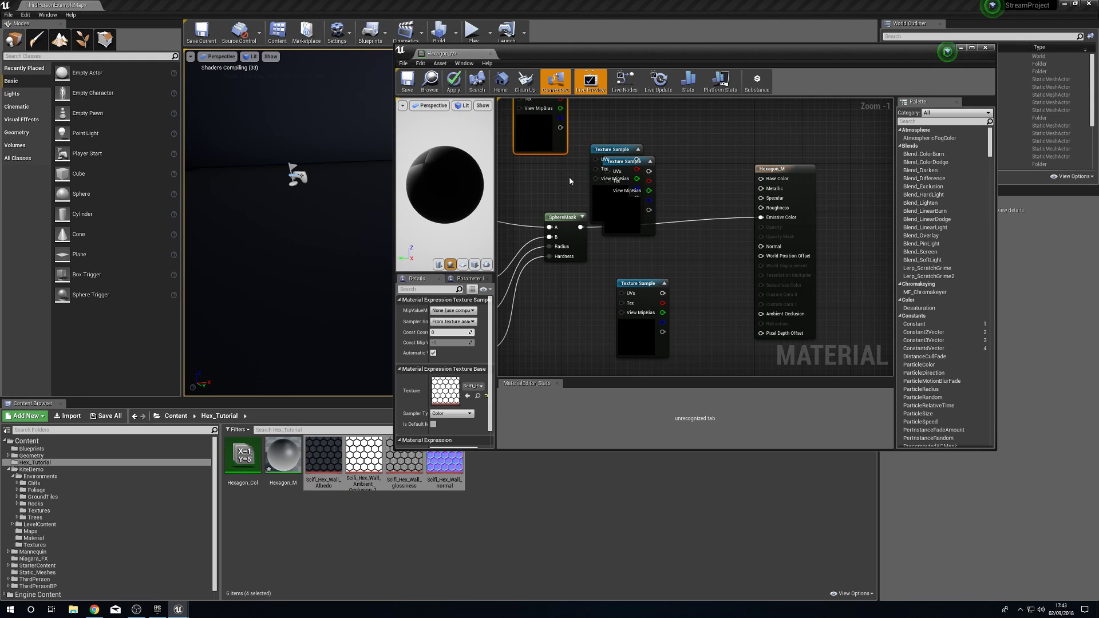
pyautogui.moveTo(561, 173); pyautogui.dragTo(594, 181, button='right')
pyautogui.moveTo(669, 352); pyautogui.dragTo(674, 297)
pyautogui.moveTo(661, 222); pyautogui.dragTo(699, 131)
pyautogui.moveTo(768, 177); pyautogui.dragTo(732, 240, button='right')
# - Connect the albedo texture sample to Base Color and move it higher in the graph
pyautogui.moveTo(654, 162); pyautogui.dragTo(768, 255)
pyautogui.click(666, 132)
pyautogui.click(705, 140)
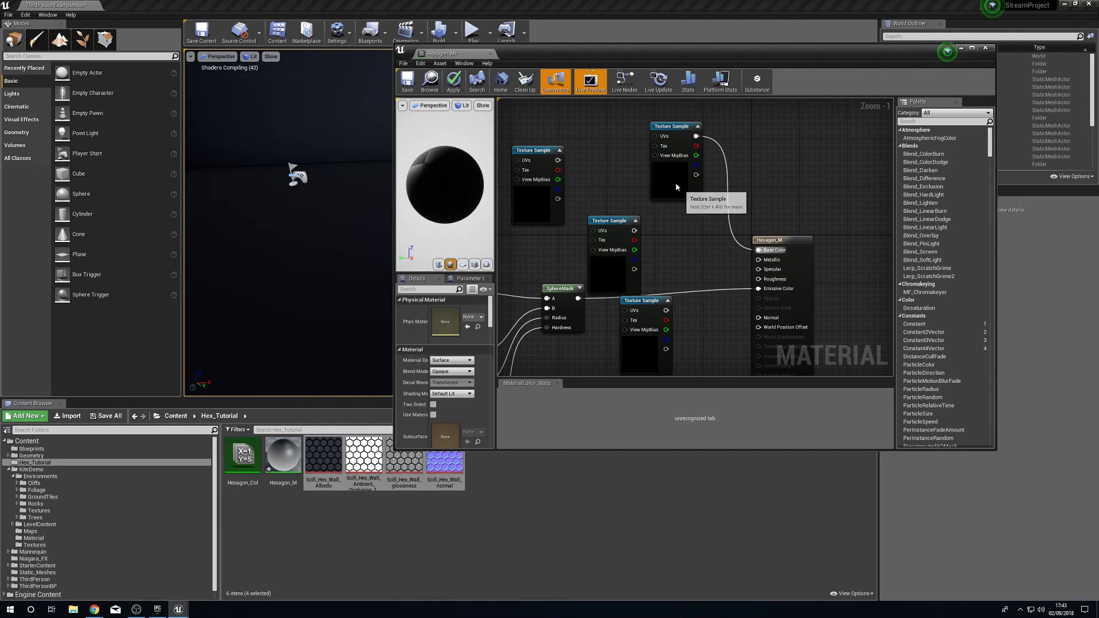
pyautogui.moveTo(673, 126); pyautogui.dragTo(660, 96)
# - Connect the normal texture sample to the material's Normal input, keeping it below the glossiness sample
pyautogui.moveTo(604, 277); pyautogui.dragTo(622, 347)
pyautogui.moveTo(650, 311); pyautogui.dragTo(755, 228)
pyautogui.moveTo(717, 248); pyautogui.dragTo(757, 291, button='right')
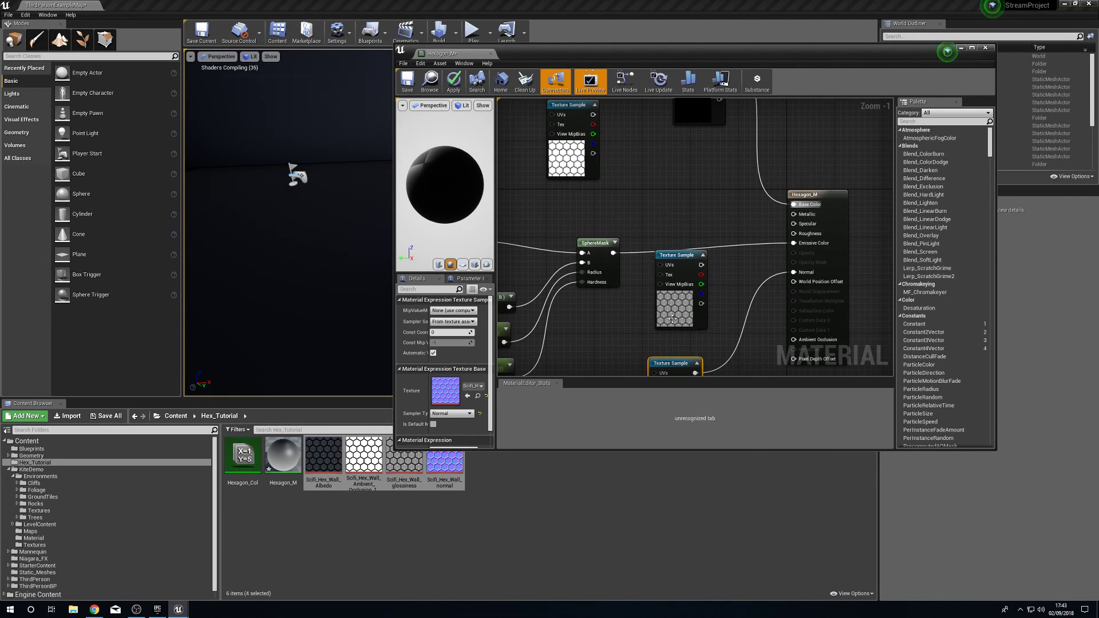
# - Move the glossiness texture sample below the albedo sample and connect it to Roughness
pyautogui.moveTo(700, 266); pyautogui.dragTo(694, 151)
pyautogui.moveTo(693, 151); pyautogui.dragTo(687, 163, button='right')
pyautogui.moveTo(689, 163); pyautogui.dragTo(787, 217)
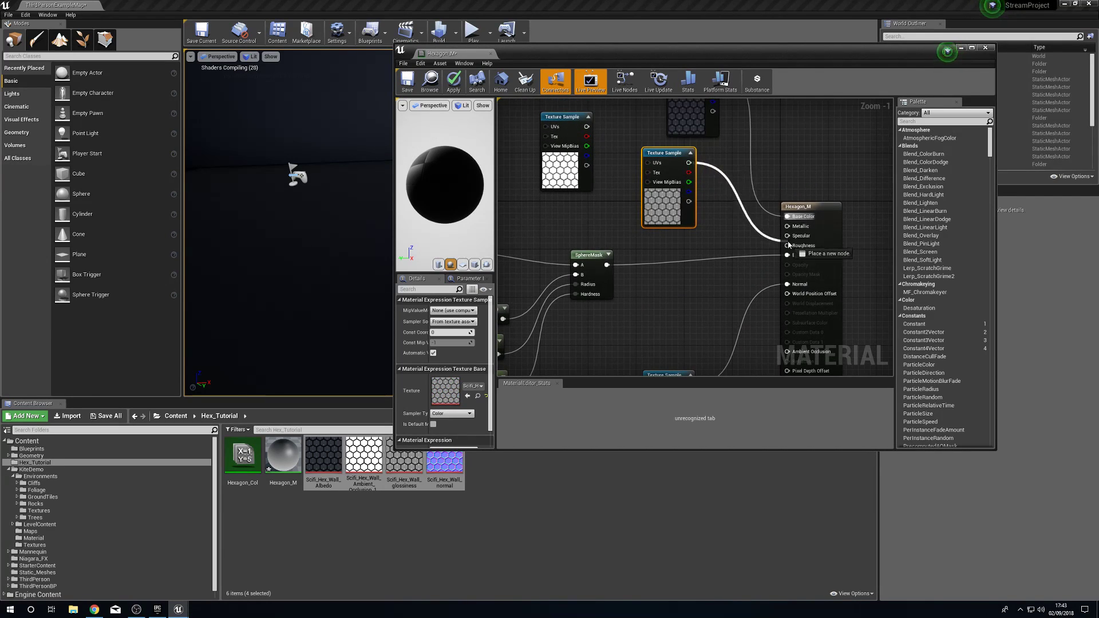
# - Move the ambient occlusion texture sample to free space above the Absolute World Position node
pyautogui.moveTo(533, 173); pyautogui.dragTo(693, 202, button='right')
pyautogui.moveTo(693, 202); pyautogui.dragTo(595, 178)
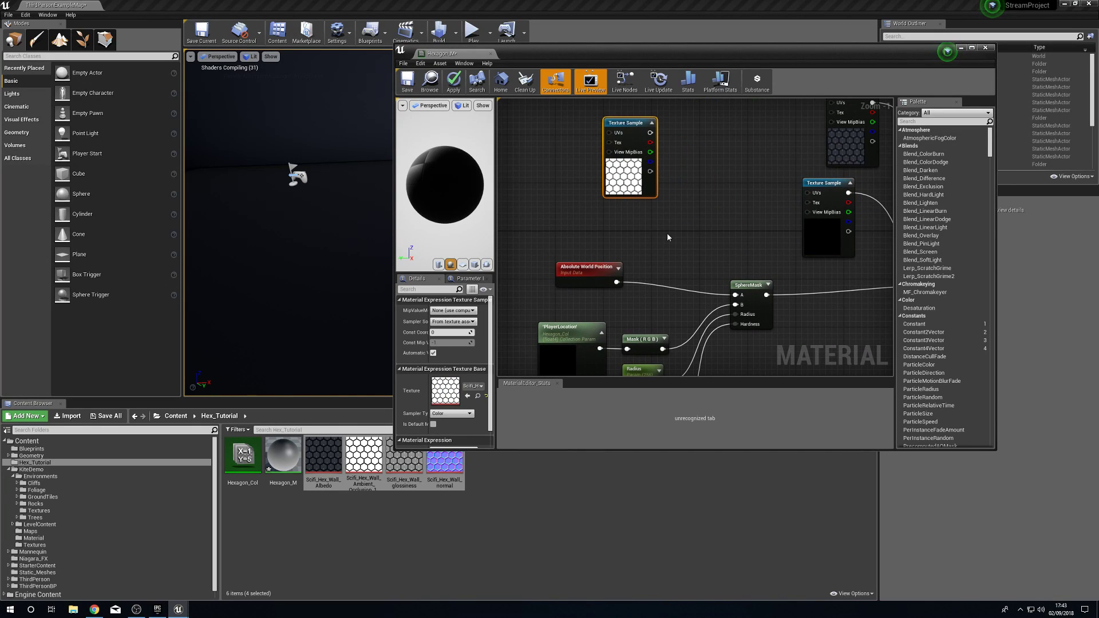
pyautogui.moveTo(669, 239); pyautogui.dragTo(726, 280, button='right')
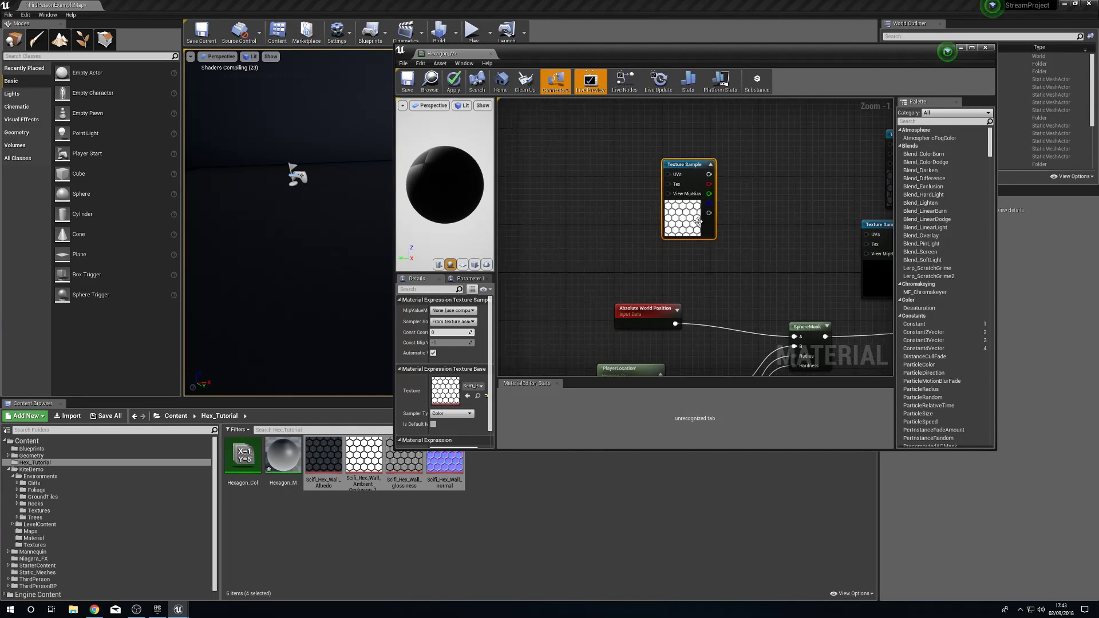
pyautogui.moveTo(696, 221); pyautogui.dragTo(621, 215)
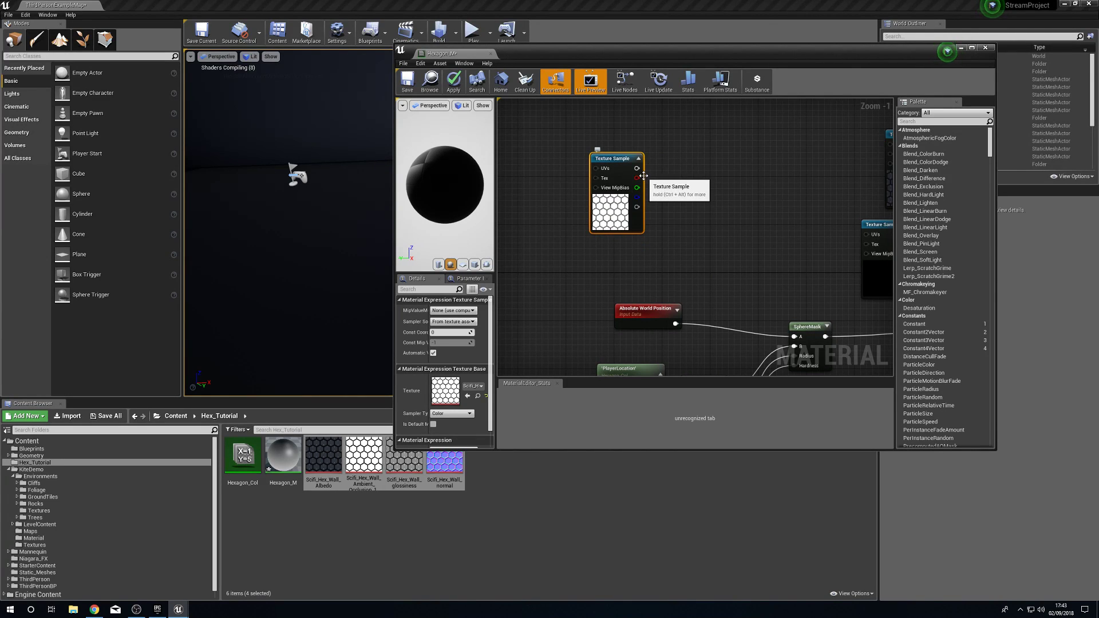
# - Add a OneMinus (1-x) node beside the ambient occlusion texture sample and feed the texture into it
pyautogui.click(675, 170)
pyautogui.moveTo(688, 177); pyautogui.dragTo(671, 159)
pyautogui.click(664, 171)
pyautogui.click(700, 211)
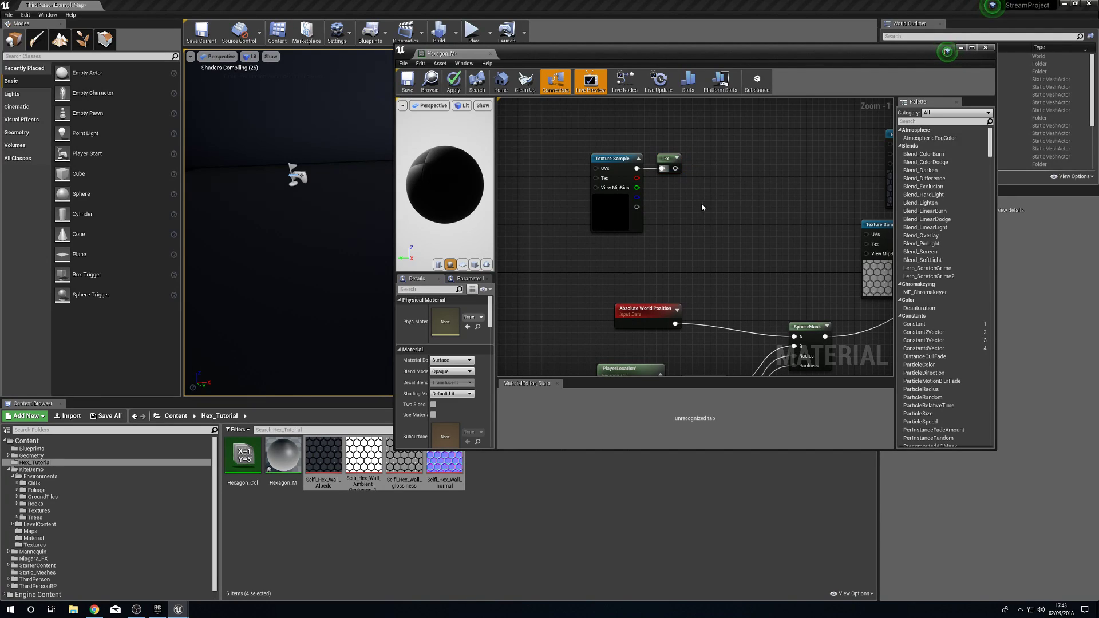
# - Add a Multiply node and connect the OneMinus output to its A input
pyautogui.click(723, 171)
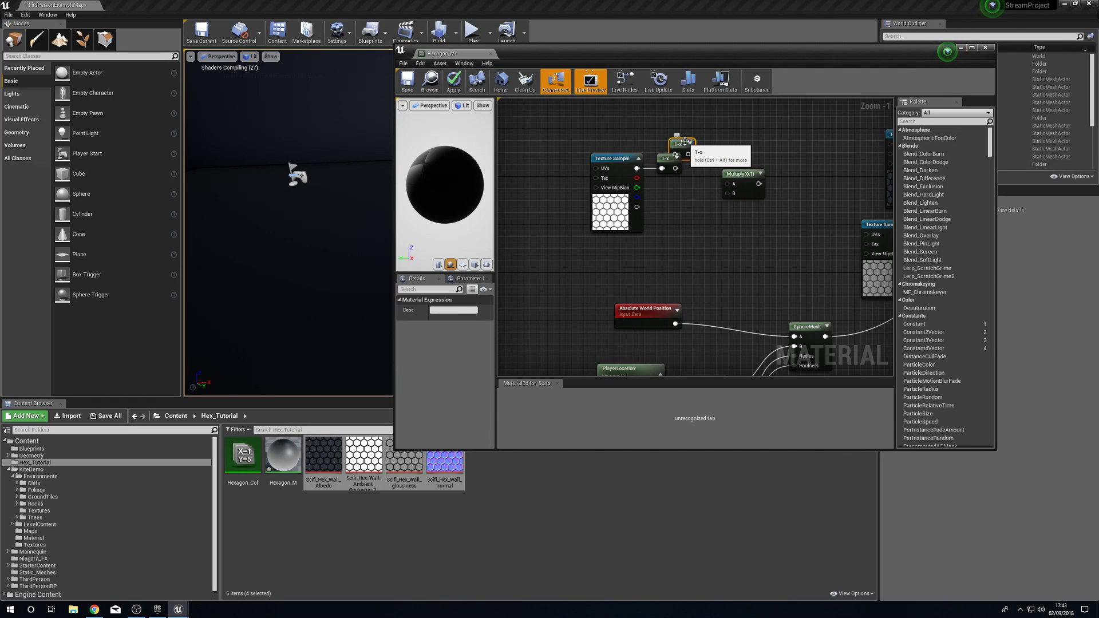
pyautogui.click(692, 168)
pyautogui.moveTo(675, 168); pyautogui.dragTo(730, 185)
pyautogui.moveTo(736, 179); pyautogui.dragTo(717, 170)
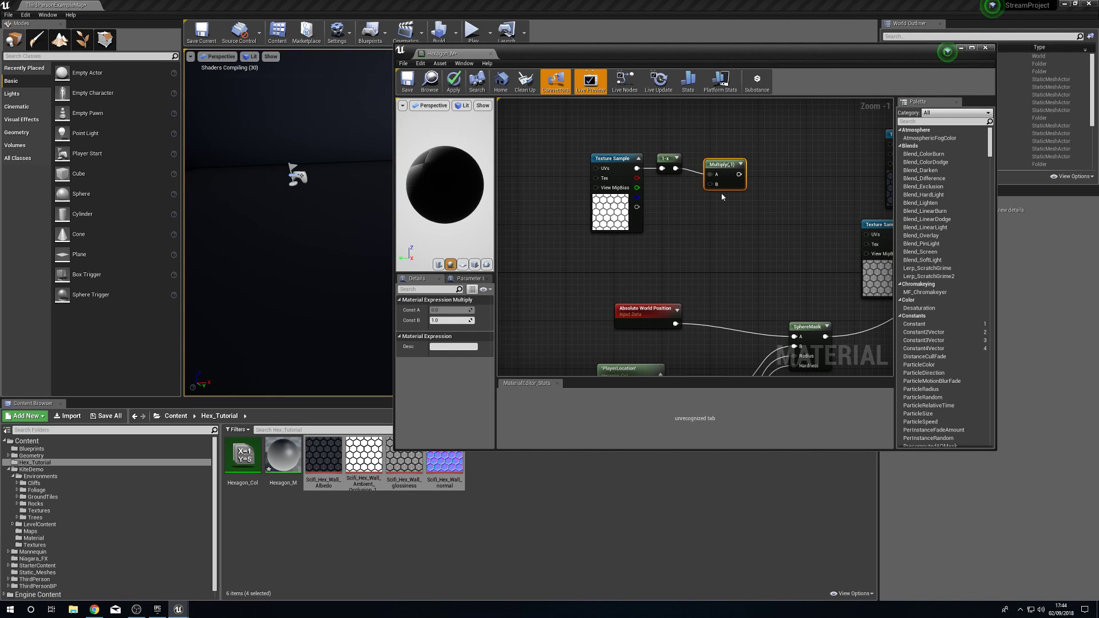
# - Add a Constant3Vector below the OneMinus node and connect it to Multiply's B input
pyautogui.moveTo(685, 214); pyautogui.dragTo(716, 221, button='right')
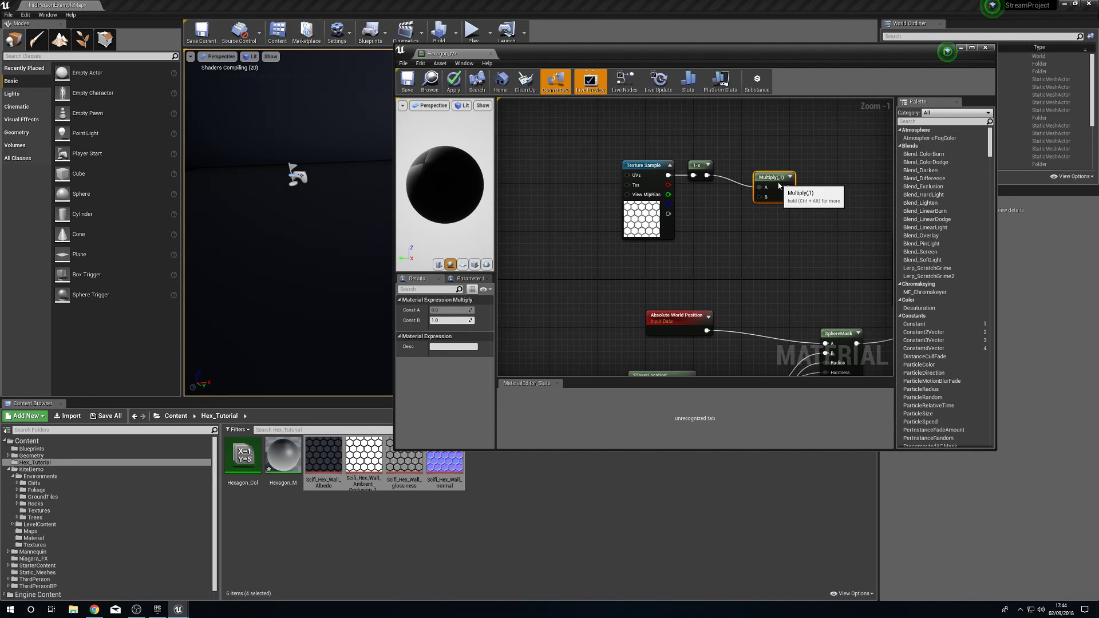
pyautogui.press('3')
pyautogui.click(700, 232)
pyautogui.moveTo(716, 256); pyautogui.dragTo(753, 198)
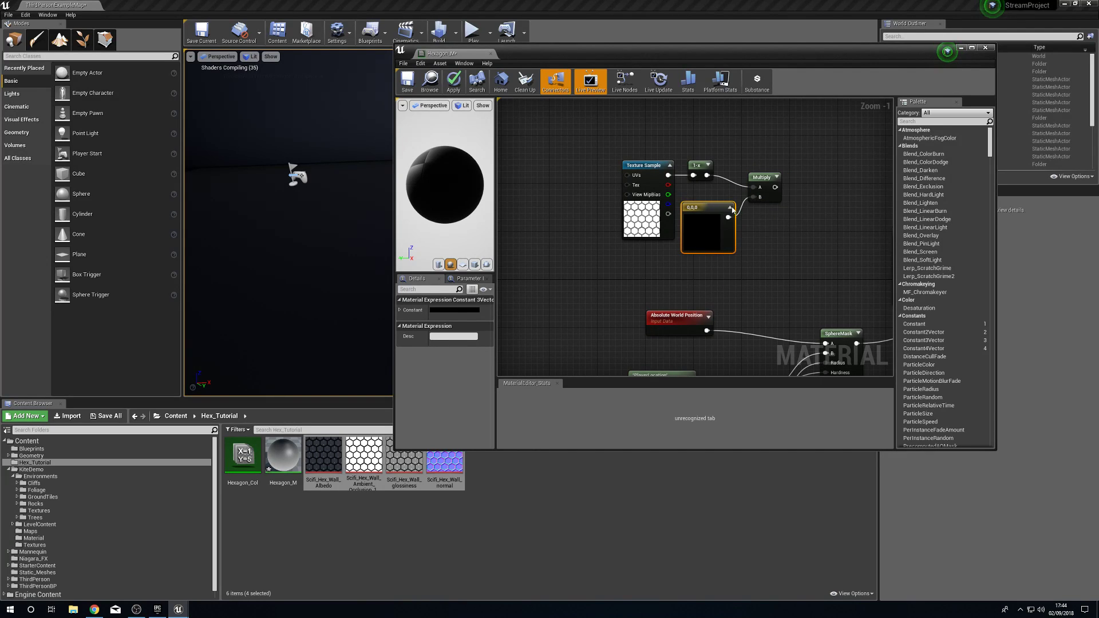
# - Set the Constant3Vector's color to pure green (0, 1, 0) and convert it to a vector parameter
pyautogui.click(469, 310)
pyautogui.click(491, 410)
pyautogui.moveTo(499, 456); pyautogui.dragTo(558, 457)
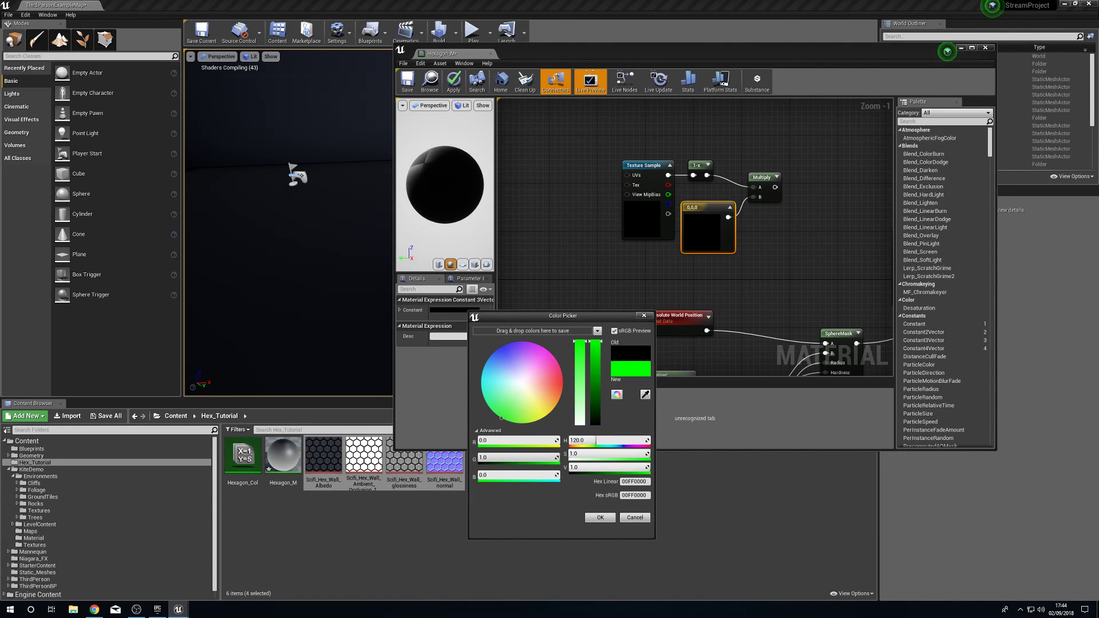
pyautogui.click(601, 517)
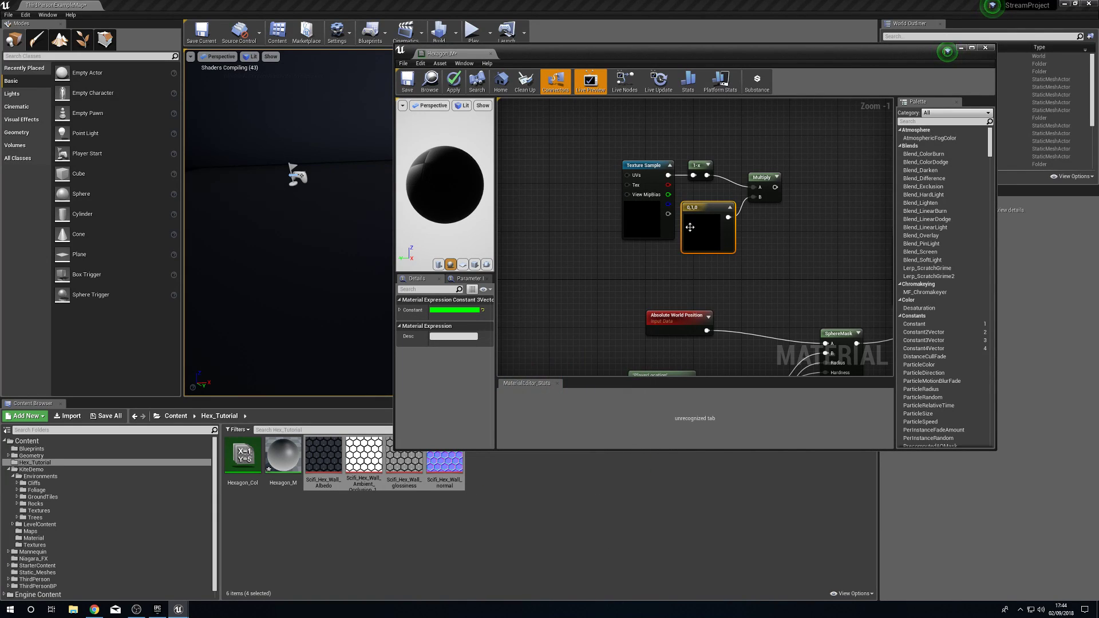
pyautogui.rightClick(697, 210)
pyautogui.click(720, 216)
pyautogui.click(453, 310)
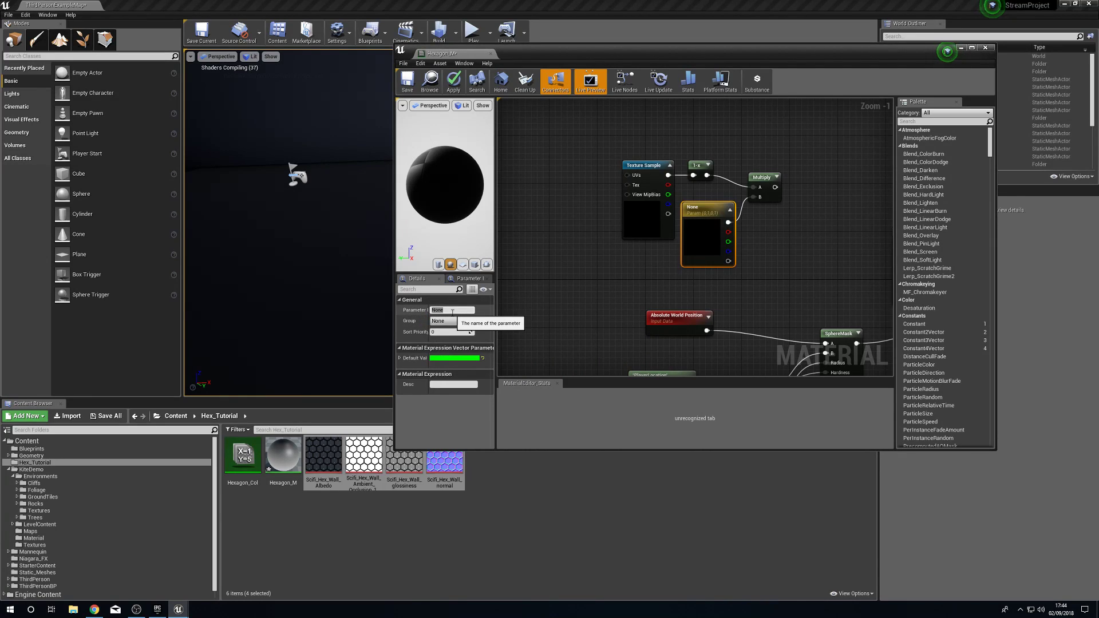
pyautogui.hotkey('shift', 'c')
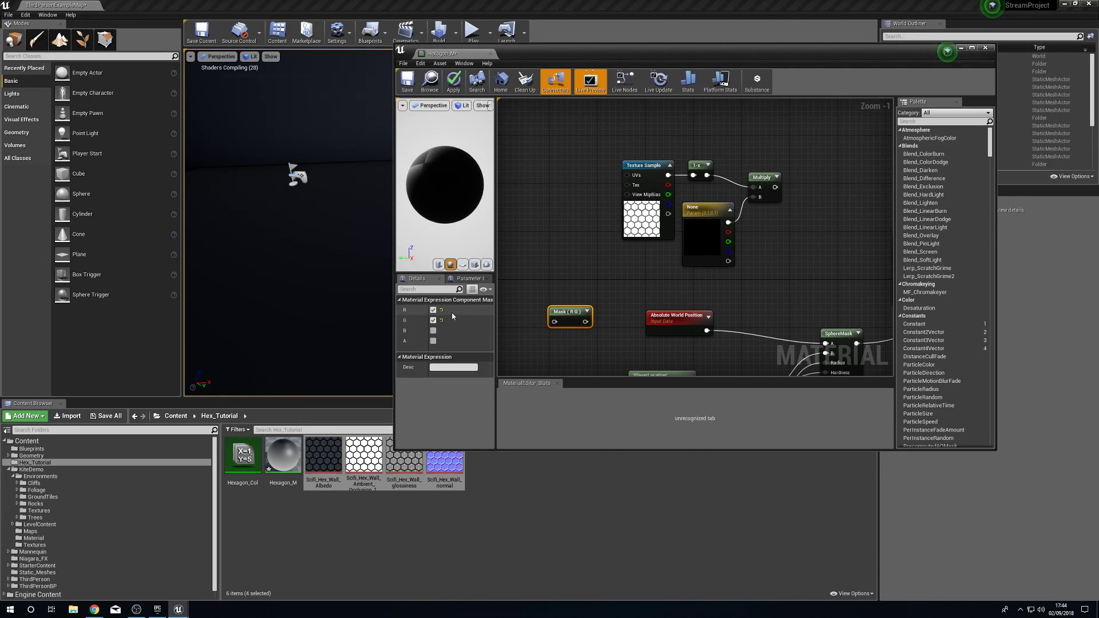
pyautogui.click(526, 314)
pyautogui.click(570, 312)
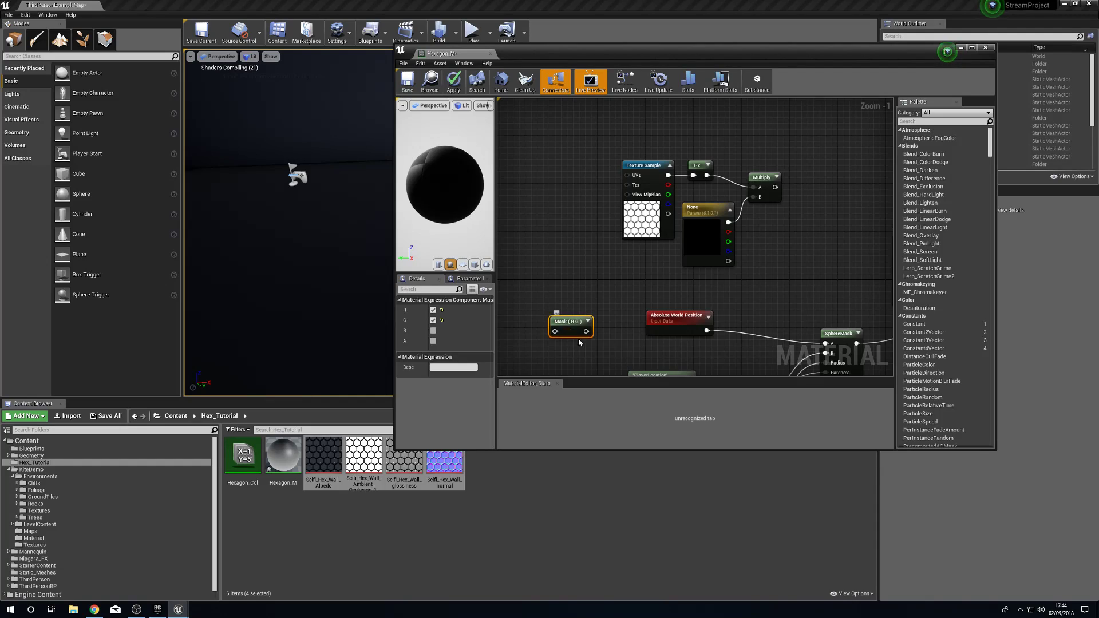
pyautogui.press('Delete')
# - Name the green vector parameter Colour and tidy its position and the Multiply node's in the graph
pyautogui.click(700, 252)
pyautogui.click(453, 310)
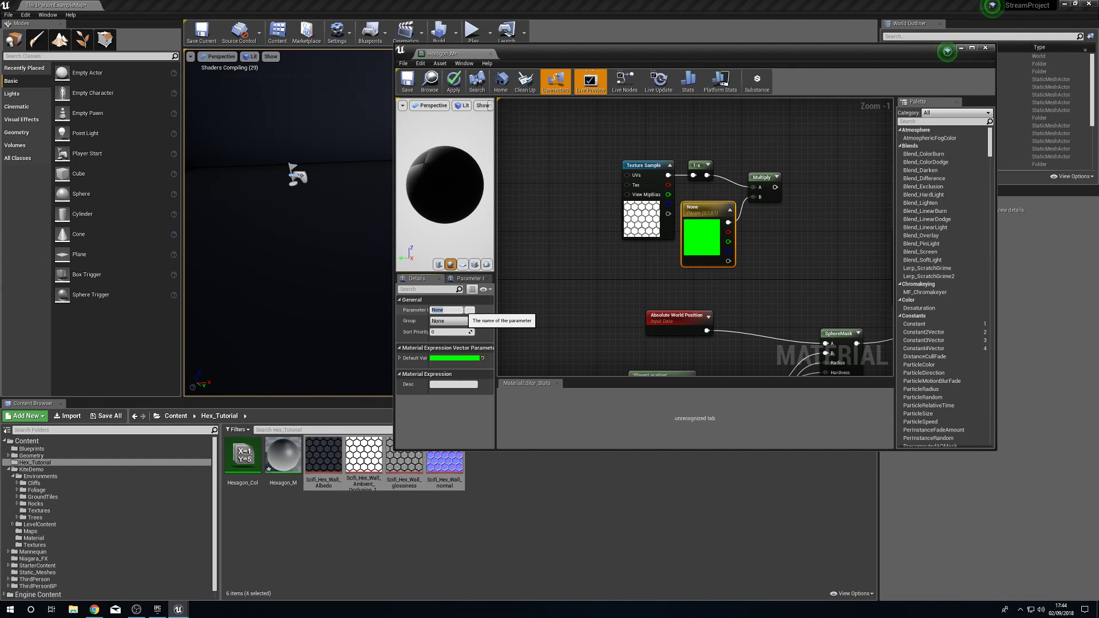
pyautogui.write('Colour')
pyautogui.press('Return')
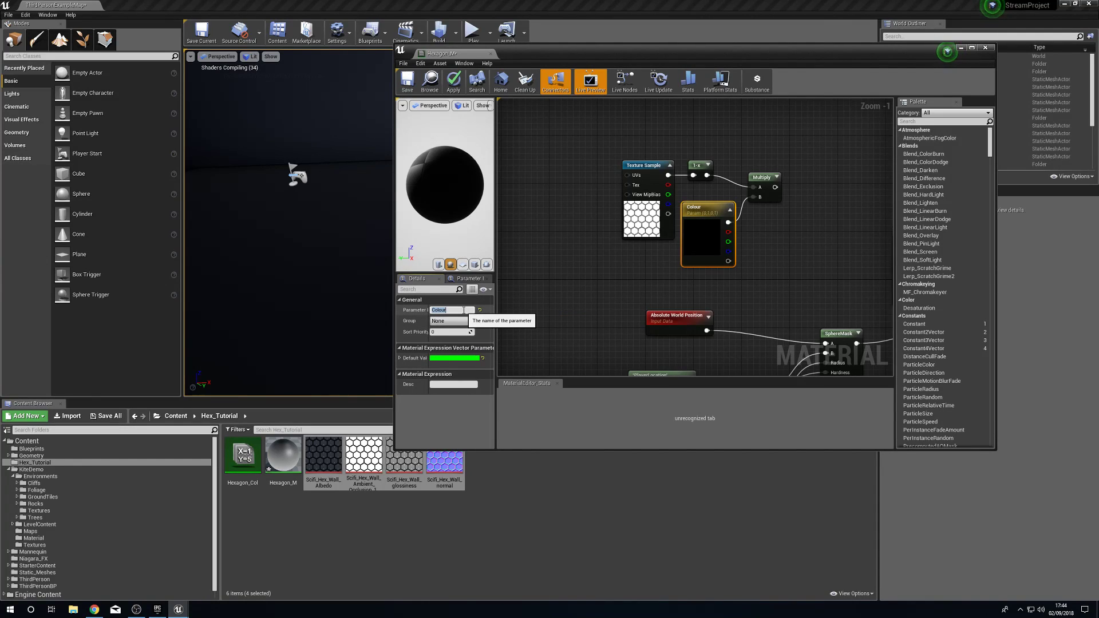
pyautogui.moveTo(690, 221); pyautogui.dragTo(691, 209)
pyautogui.moveTo(757, 178); pyautogui.dragTo(764, 178)
# - Add a second Multiply node and connect the first Multiply's output to its A input
pyautogui.moveTo(819, 193); pyautogui.dragTo(765, 189, button='right')
pyautogui.click(766, 189)
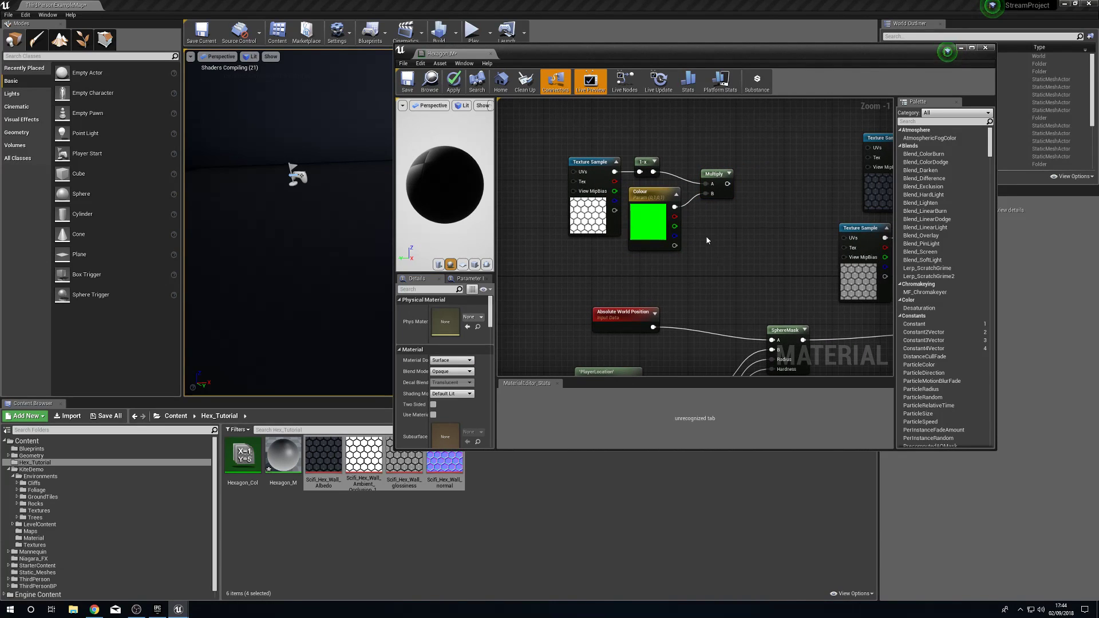
pyautogui.click(779, 196)
pyautogui.moveTo(727, 183); pyautogui.dragTo(777, 192)
# - Add a scalar parameter named Intensity, connect it to the second Multiply's B input and place it beside the Colour node
pyautogui.moveTo(705, 258); pyautogui.dragTo(719, 256, button='right')
pyautogui.click(719, 258)
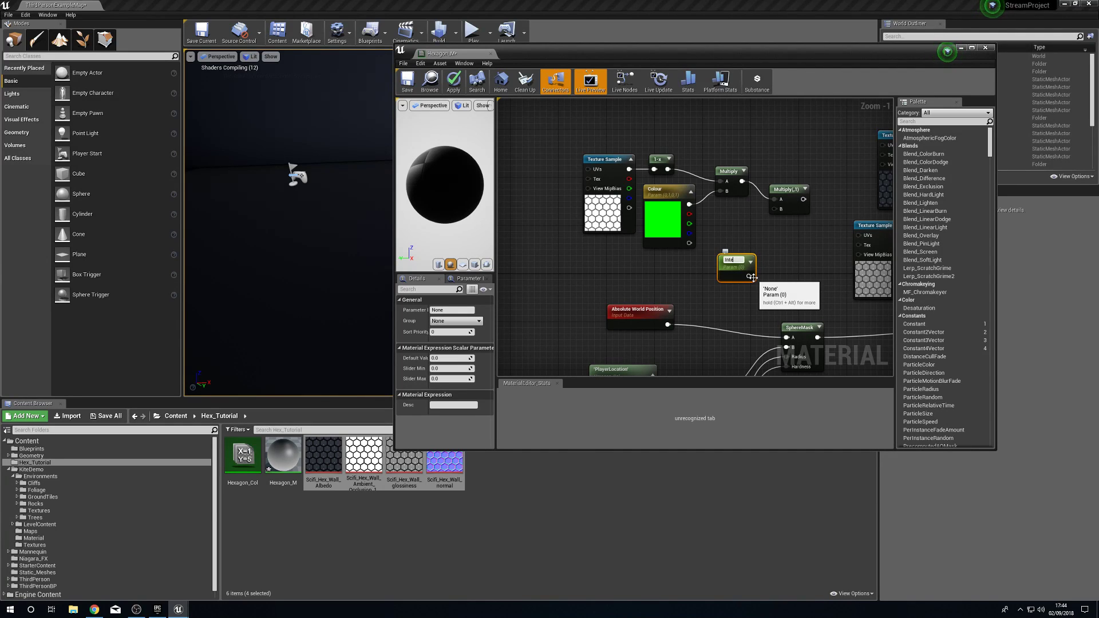
pyautogui.moveTo(750, 276); pyautogui.dragTo(775, 209)
pyautogui.moveTo(739, 265); pyautogui.dragTo(736, 220)
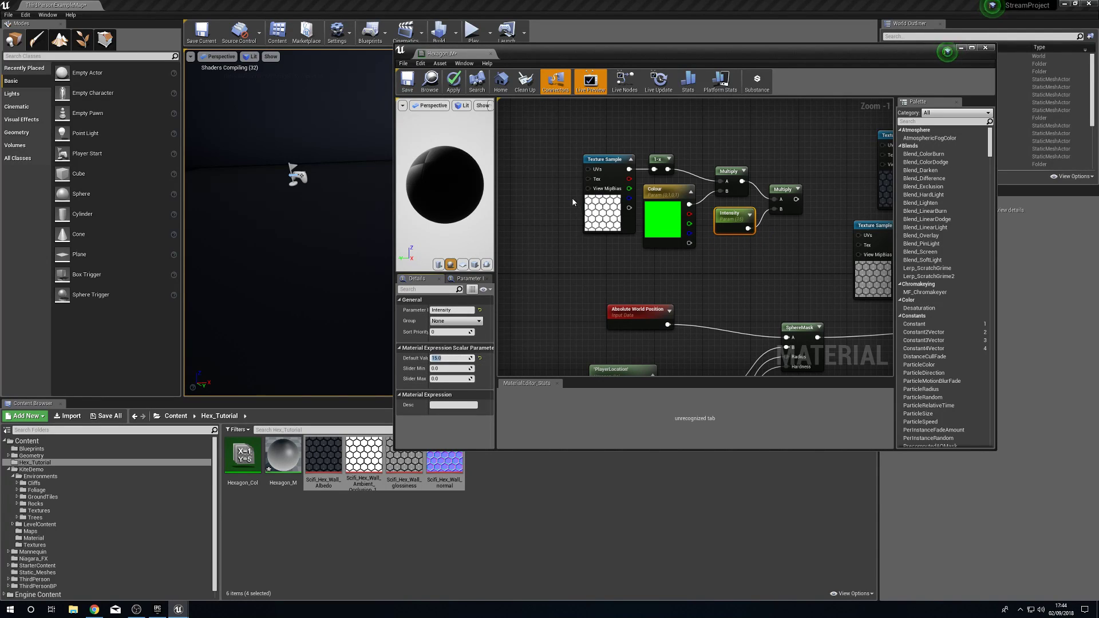
# - Reposition the SphereMask node together with its world position, player location, Radius and Falloff inputs below the hexagon texture nodes
pyautogui.moveTo(574, 203); pyautogui.dragTo(588, 130, button='right')
pyautogui.click(632, 253)
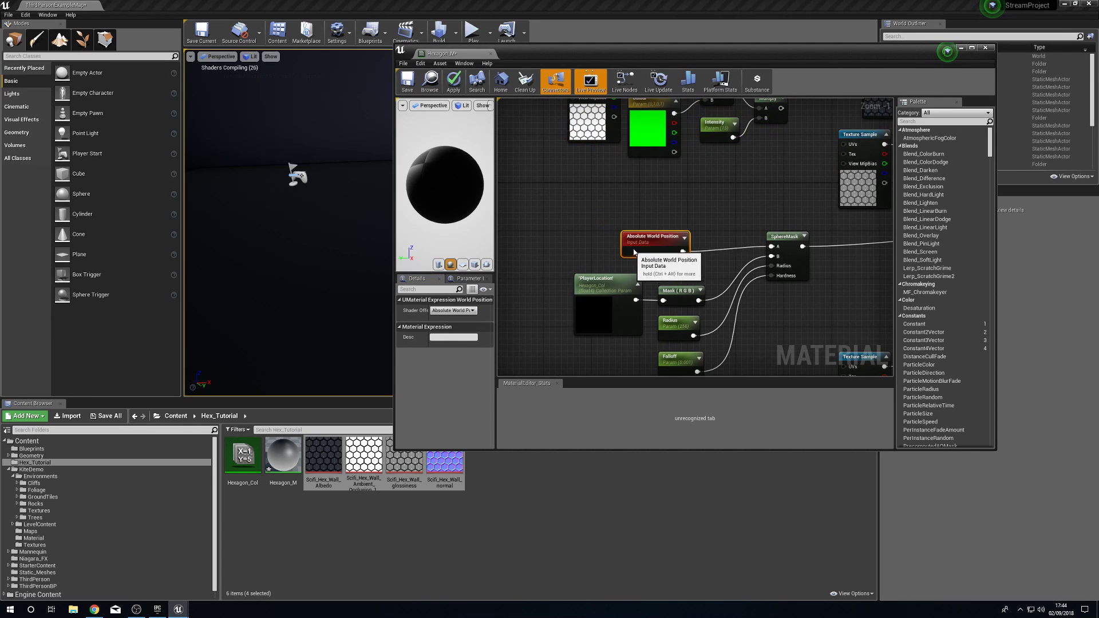
pyautogui.moveTo(573, 258); pyautogui.dragTo(624, 214, button='right')
pyautogui.moveTo(601, 187); pyautogui.dragTo(800, 345)
pyautogui.moveTo(795, 220); pyautogui.dragTo(757, 213, button='right')
pyautogui.moveTo(768, 194); pyautogui.dragTo(763, 242)
pyautogui.moveTo(770, 213); pyautogui.dragTo(752, 261, button='right')
pyautogui.moveTo(615, 273); pyautogui.dragTo(636, 219, button='right')
pyautogui.moveTo(577, 228); pyautogui.dragTo(770, 372)
pyautogui.moveTo(659, 135); pyautogui.dragTo(681, 149)
# - Lower the node group holding the ambient occlusion texture, OneMinus, Colour, Intensity and both Multiply nodes
pyautogui.moveTo(730, 115); pyautogui.dragTo(685, 282, button='right')
pyautogui.scroll(-1, 655, 252)
pyautogui.moveTo(529, 109); pyautogui.dragTo(703, 239)
pyautogui.moveTo(642, 148); pyautogui.dragTo(632, 189)
pyautogui.moveTo(632, 189); pyautogui.dragTo(674, 117, button='right')
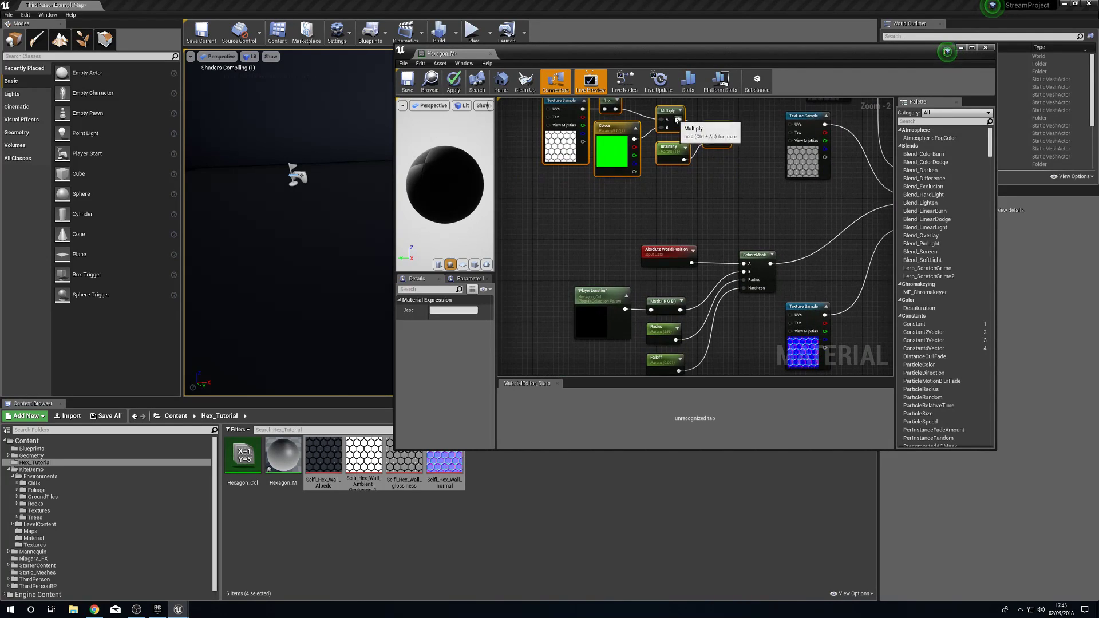
pyautogui.moveTo(676, 120); pyautogui.dragTo(669, 140)
# - Shift the SphereMask node group away from the texture samples and disconnect SphereMask's output from Emissive Color
pyautogui.moveTo(592, 256); pyautogui.dragTo(618, 172, button='right')
pyautogui.moveTo(584, 160); pyautogui.dragTo(784, 317)
pyautogui.moveTo(685, 169); pyautogui.dragTo(597, 182)
pyautogui.keyDown('alt'); pyautogui.click(709, 193); pyautogui.keyUp('alt')
pyautogui.moveTo(801, 160); pyautogui.dragTo(656, 238, button='right')
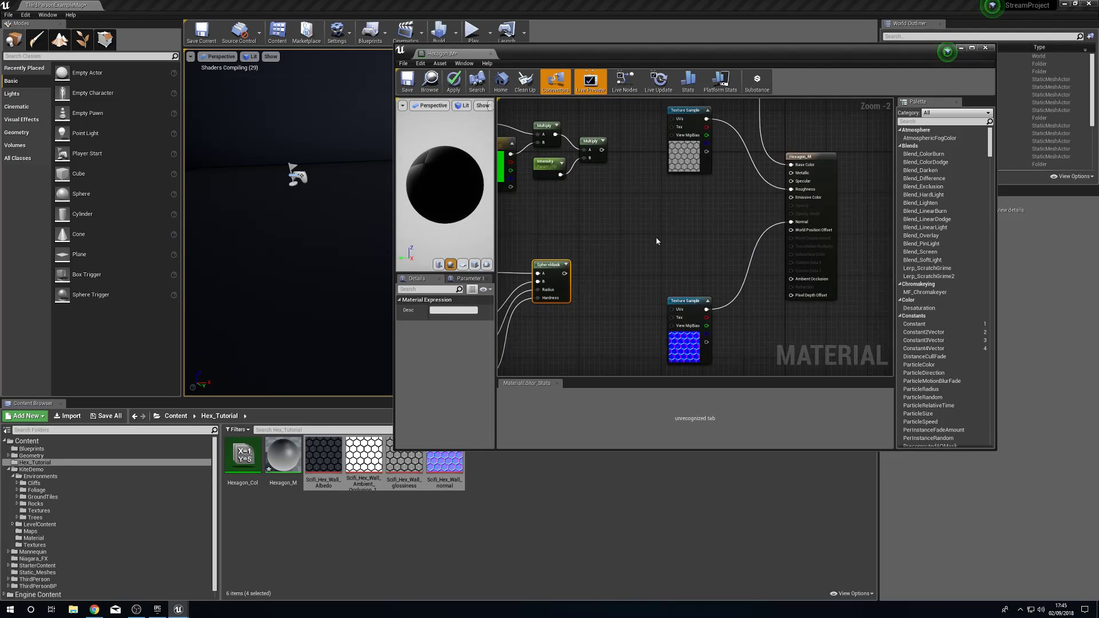
pyautogui.moveTo(528, 211); pyautogui.dragTo(672, 215, button='right')
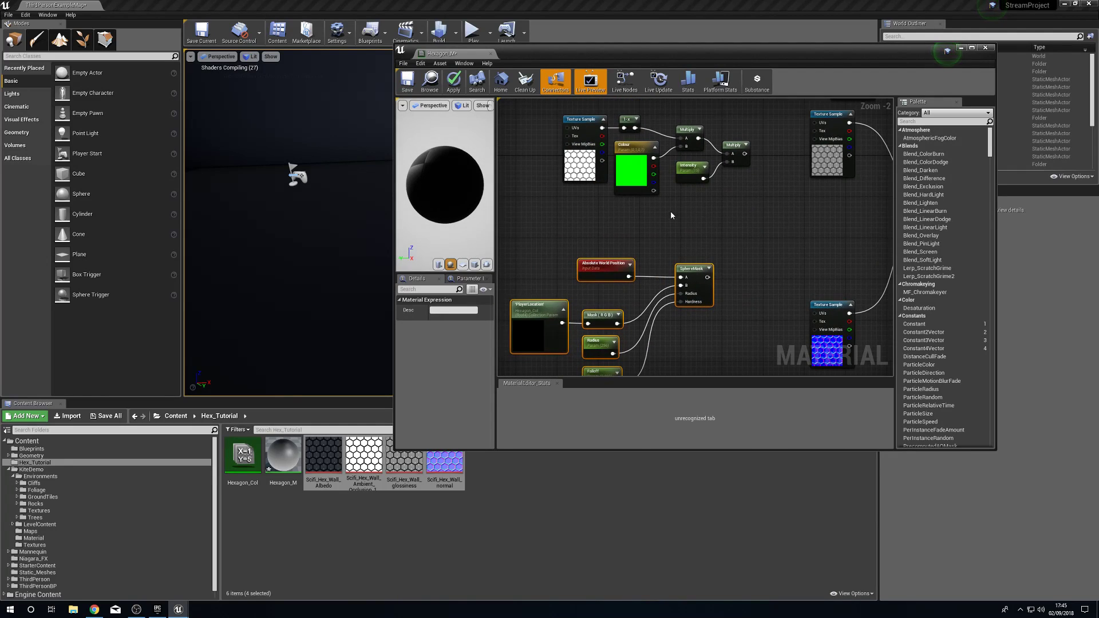
# - Add a Lerp node with SphereMask feeding Alpha and the second Multiply feeding B, and lower the colour node group toward it
pyautogui.click(775, 236)
pyautogui.moveTo(778, 229); pyautogui.dragTo(802, 221)
pyautogui.moveTo(711, 280); pyautogui.dragTo(796, 247)
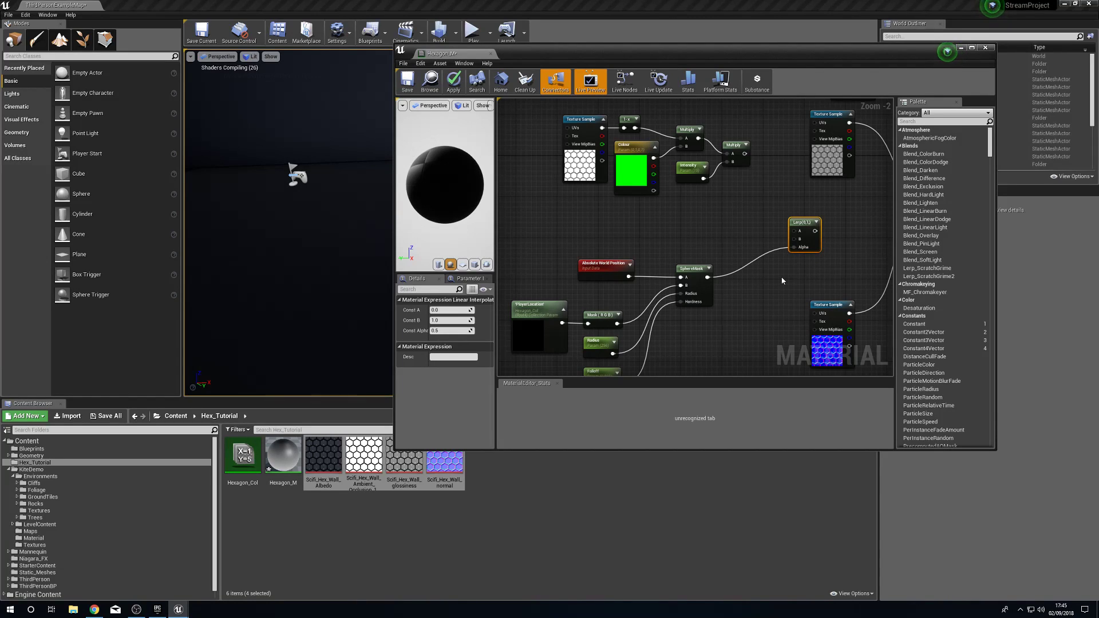
pyautogui.moveTo(636, 206); pyautogui.dragTo(647, 214, button='right')
pyautogui.moveTo(756, 161); pyautogui.dragTo(806, 247)
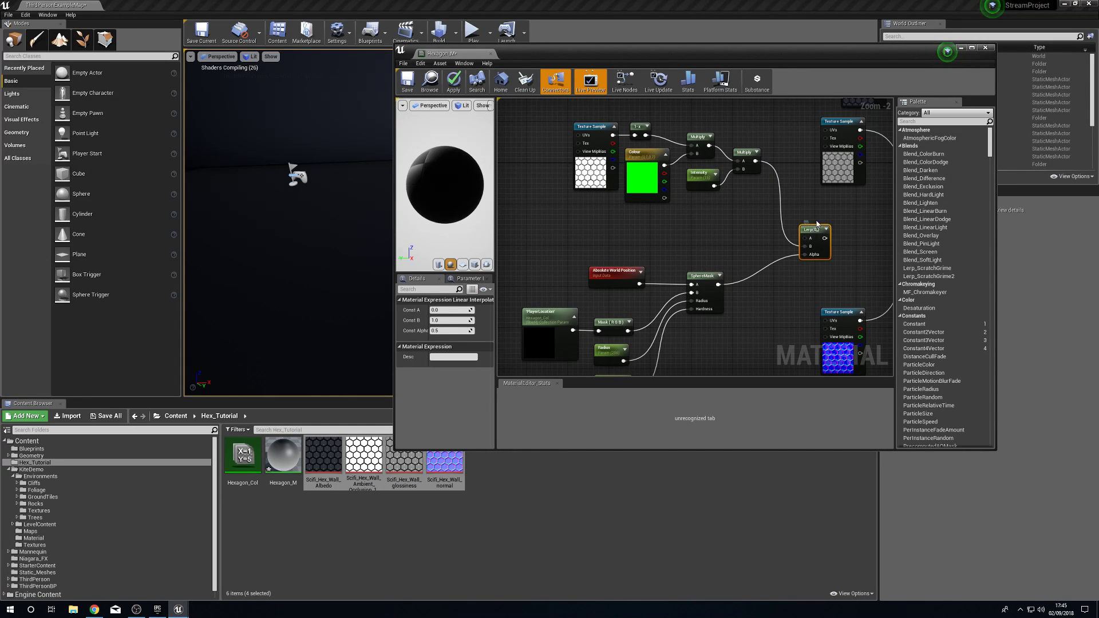
pyautogui.moveTo(770, 213); pyautogui.dragTo(799, 226, button='right')
pyautogui.moveTo(596, 131); pyautogui.dragTo(749, 207)
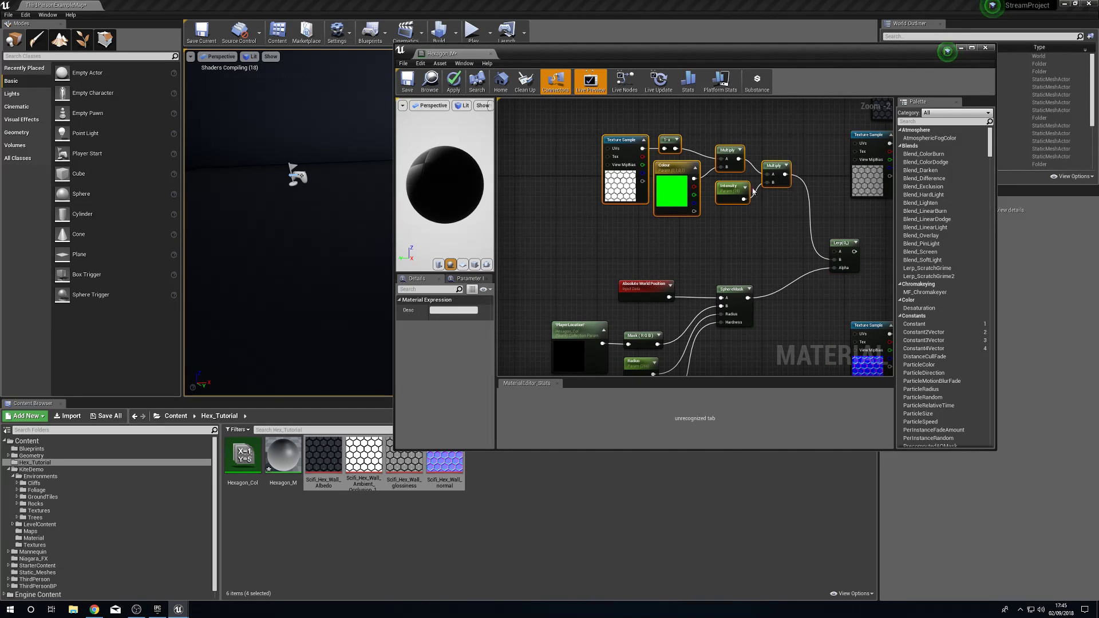
pyautogui.moveTo(728, 159); pyautogui.dragTo(730, 192)
# - Connect the Lerp output to Hexagon_M's Emissive Color, apply the material changes and close its editor
pyautogui.click(744, 246)
pyautogui.moveTo(864, 251); pyautogui.dragTo(708, 222, button='right')
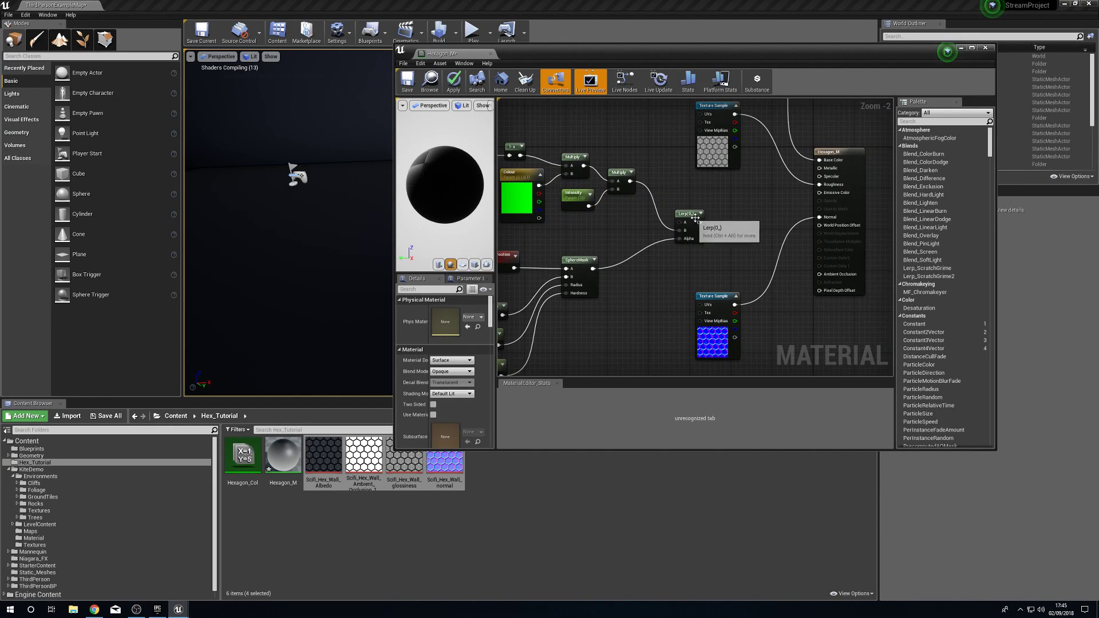
pyautogui.moveTo(699, 223); pyautogui.dragTo(832, 199)
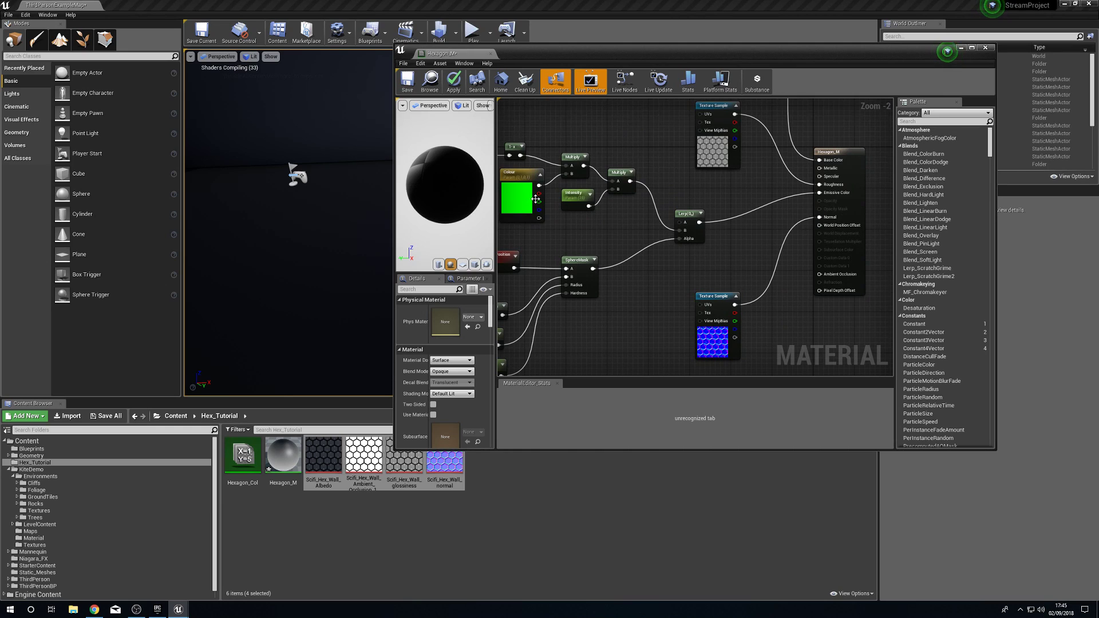
pyautogui.moveTo(535, 199); pyautogui.dragTo(731, 183, button='right')
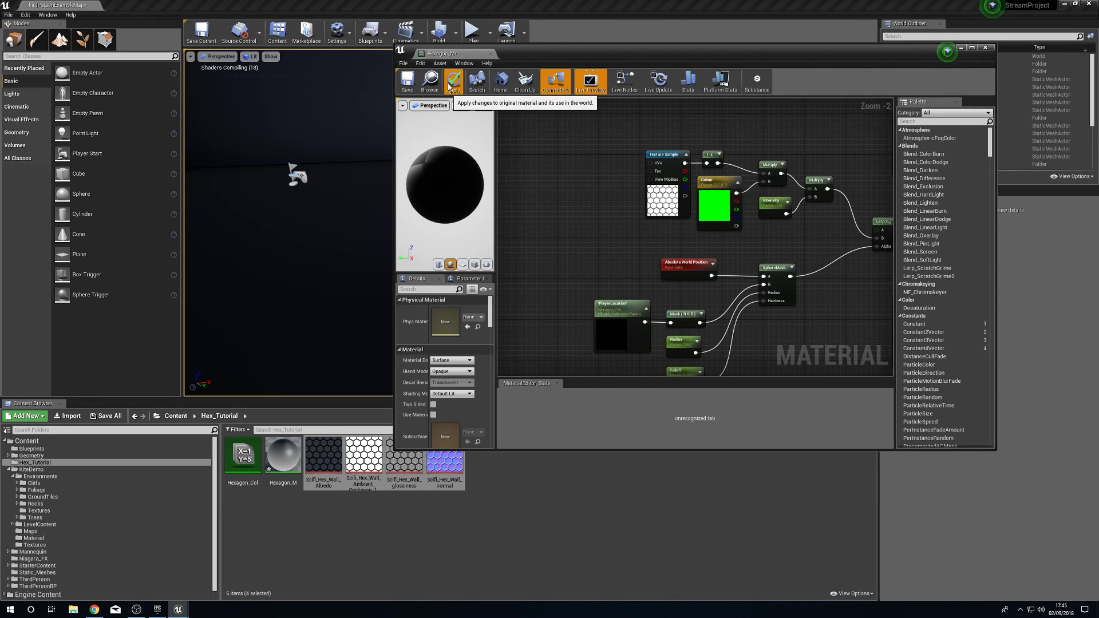
pyautogui.click(986, 49)
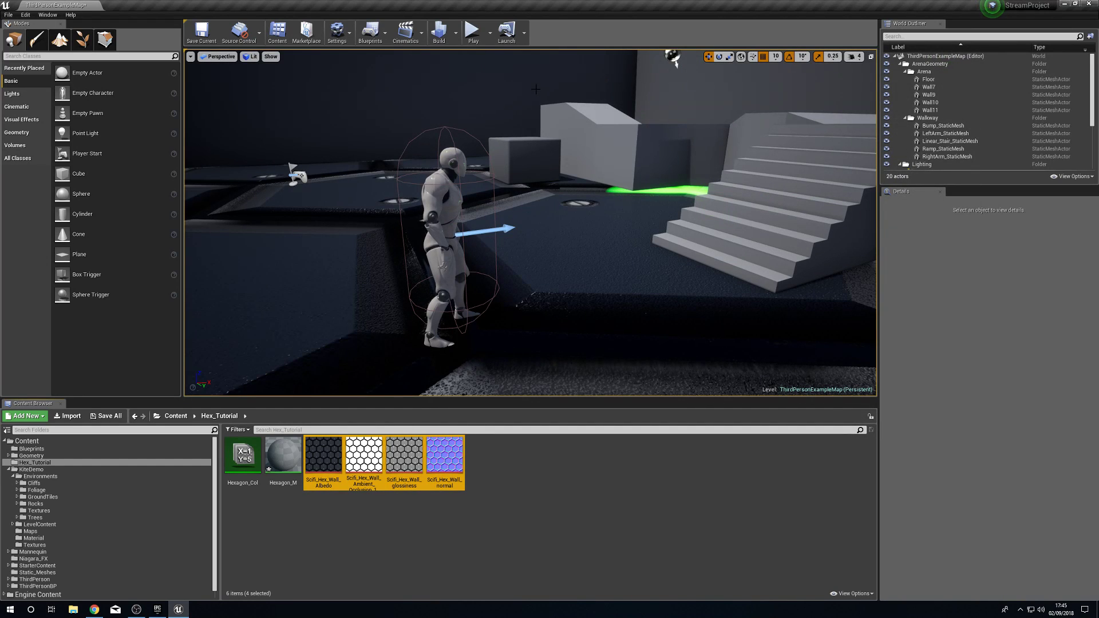
# - Play the level and run the character across the floor to check the glow around the player, ending the play session
pyautogui.click(473, 31)
pyautogui.press('w')
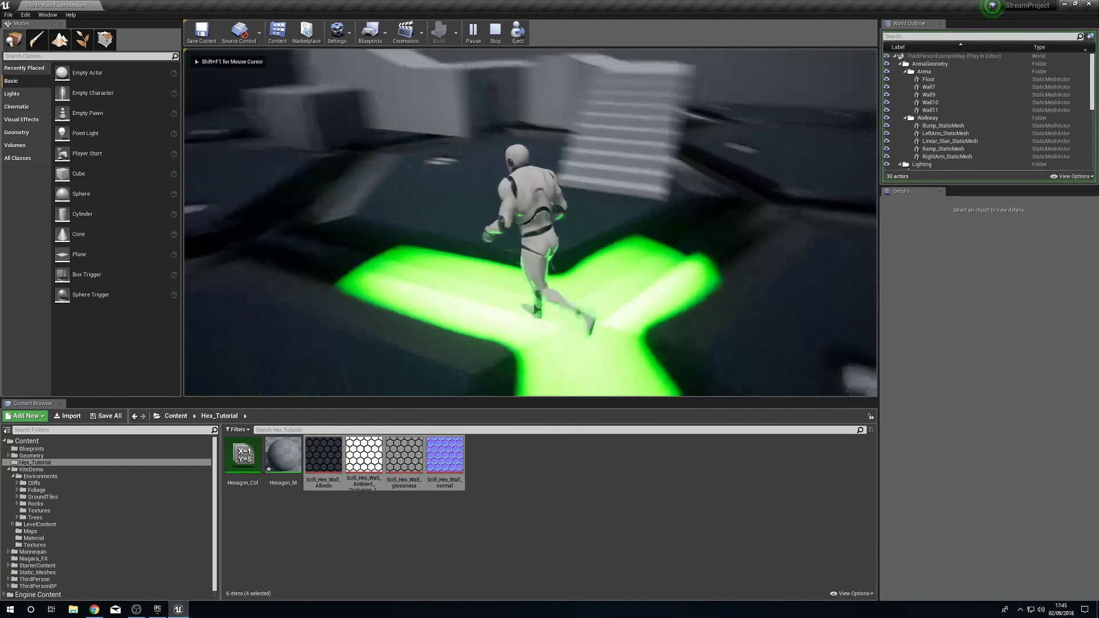
pyautogui.press('w')
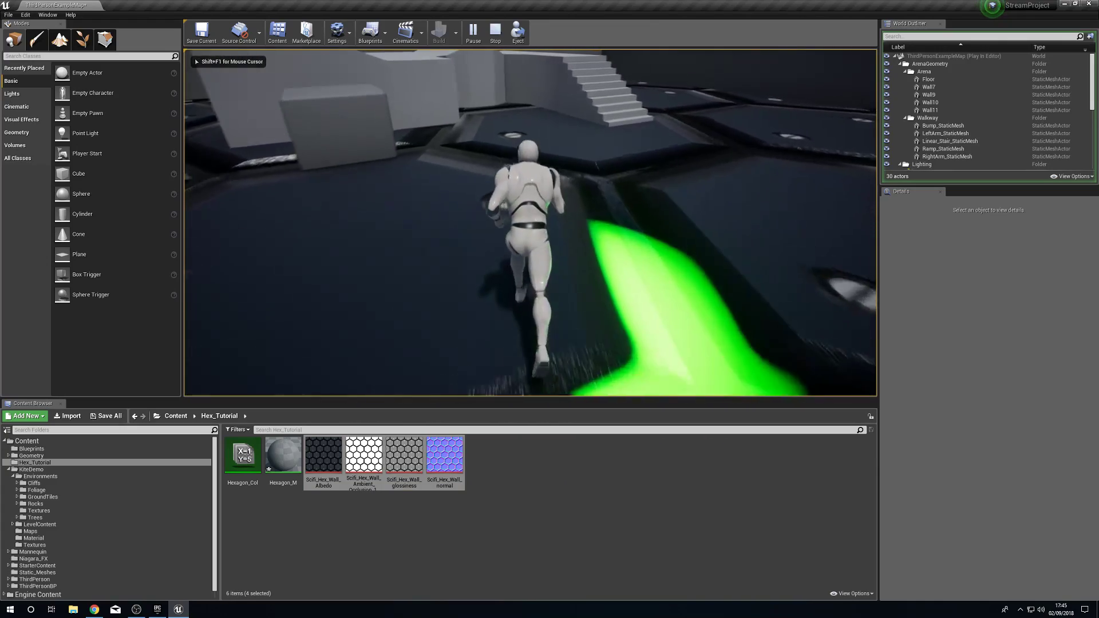
pyautogui.press('w')
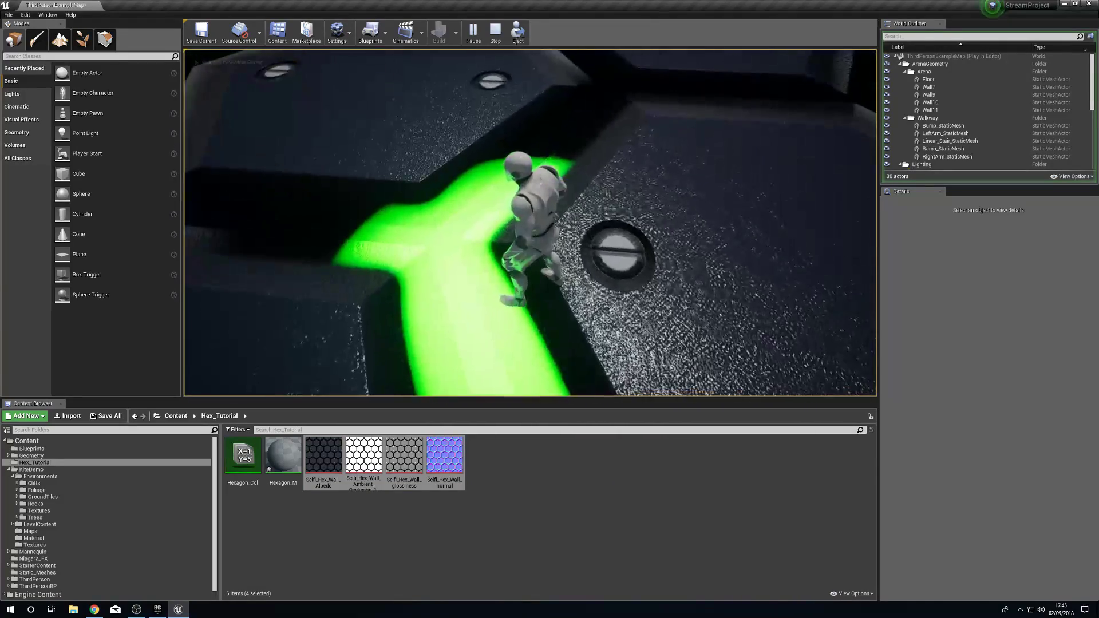
pyautogui.press('w')
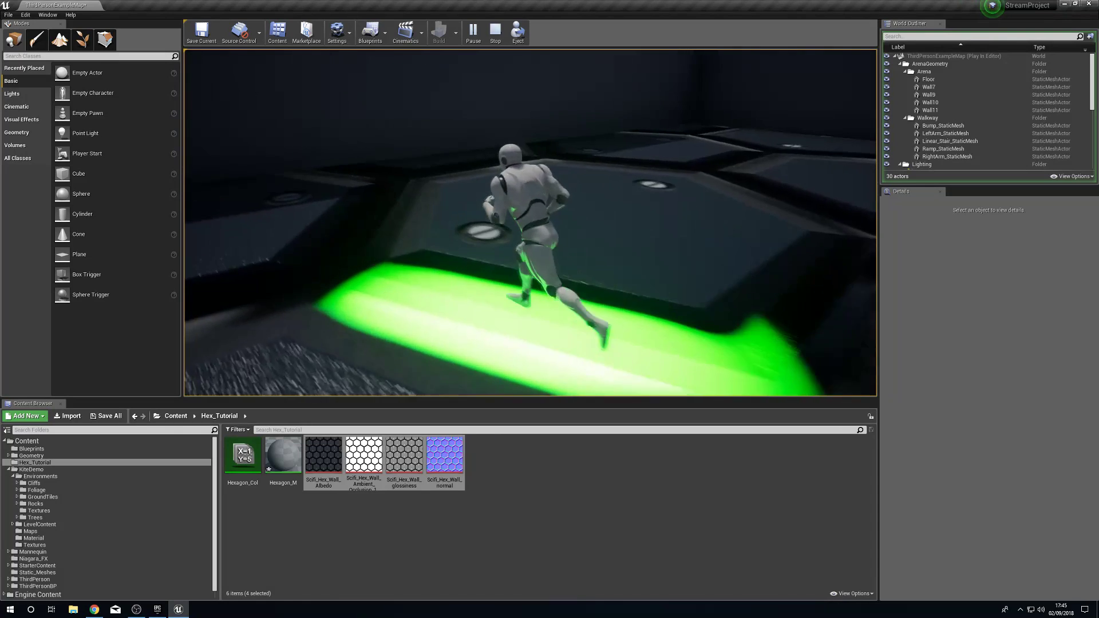
pyautogui.press('w')
pyautogui.press('Escape')
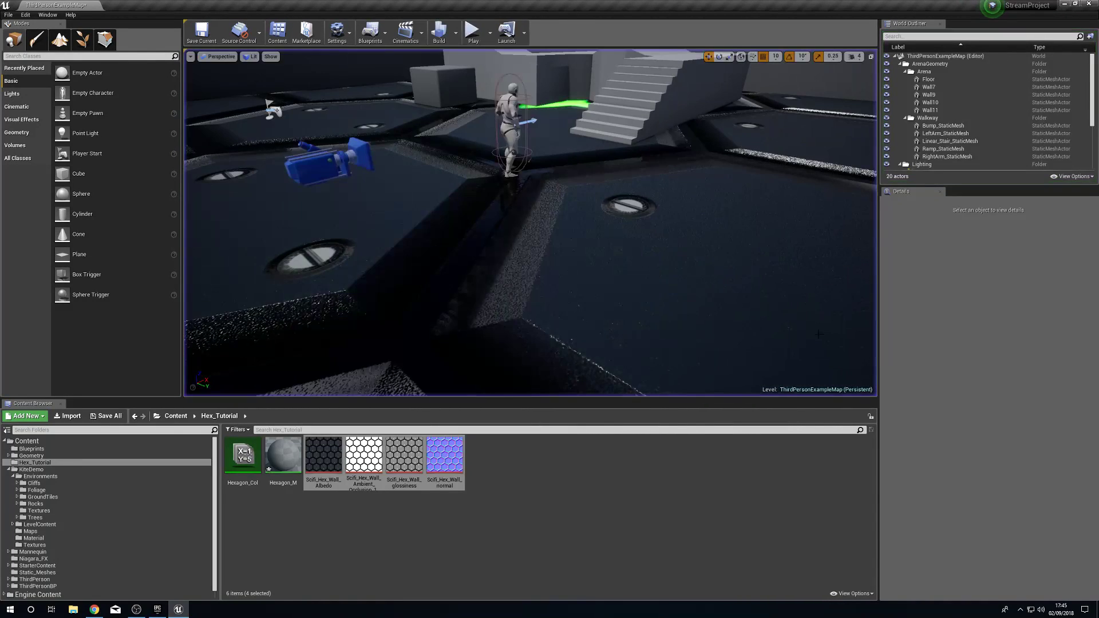
# - Reopen the Hexagon_M material from the Hex_Tutorial folder to edit its texture nodes
pyautogui.click(520, 505)
pyautogui.moveTo(280, 457)
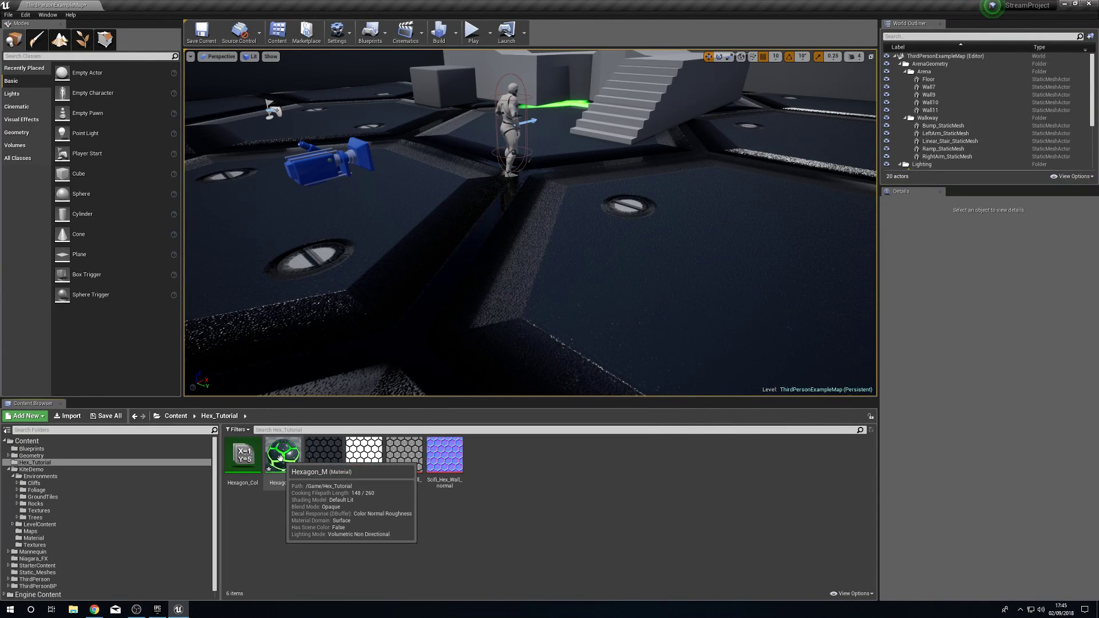
pyautogui.click(281, 465)
pyautogui.doubleClick(281, 470)
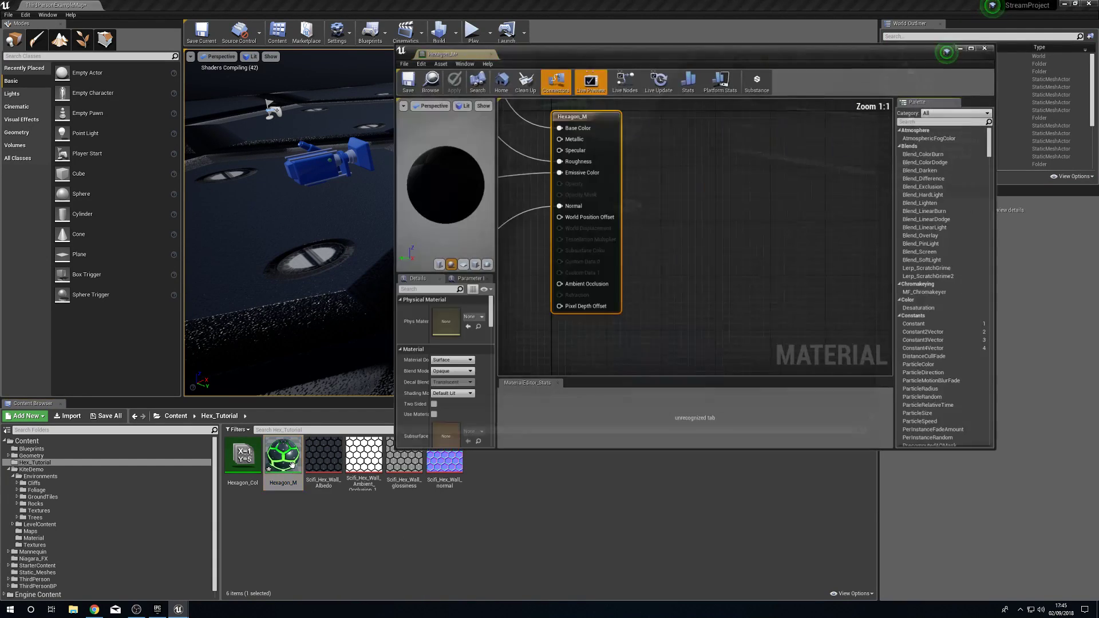
pyautogui.moveTo(657, 292); pyautogui.dragTo(863, 304, button='right')
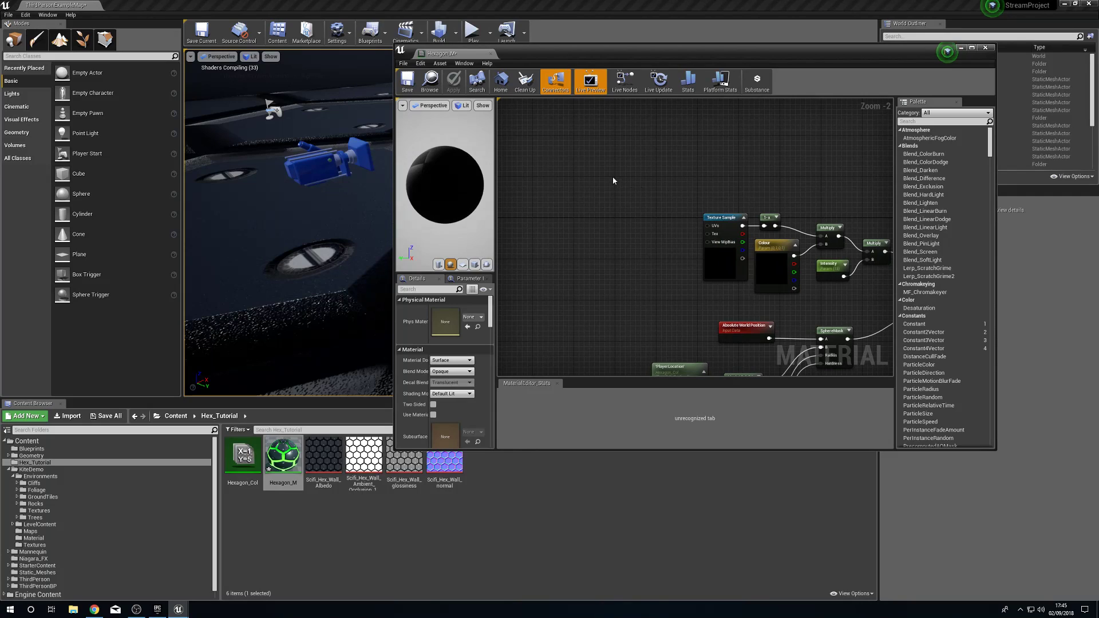
# - Add a TexCoord node in the empty graph area ahead of the ambient occlusion texture sample
pyautogui.click(621, 186)
pyautogui.moveTo(621, 186); pyautogui.dragTo(593, 185)
pyautogui.moveTo(653, 225); pyautogui.dragTo(653, 226)
pyautogui.moveTo(596, 182); pyautogui.dragTo(597, 177)
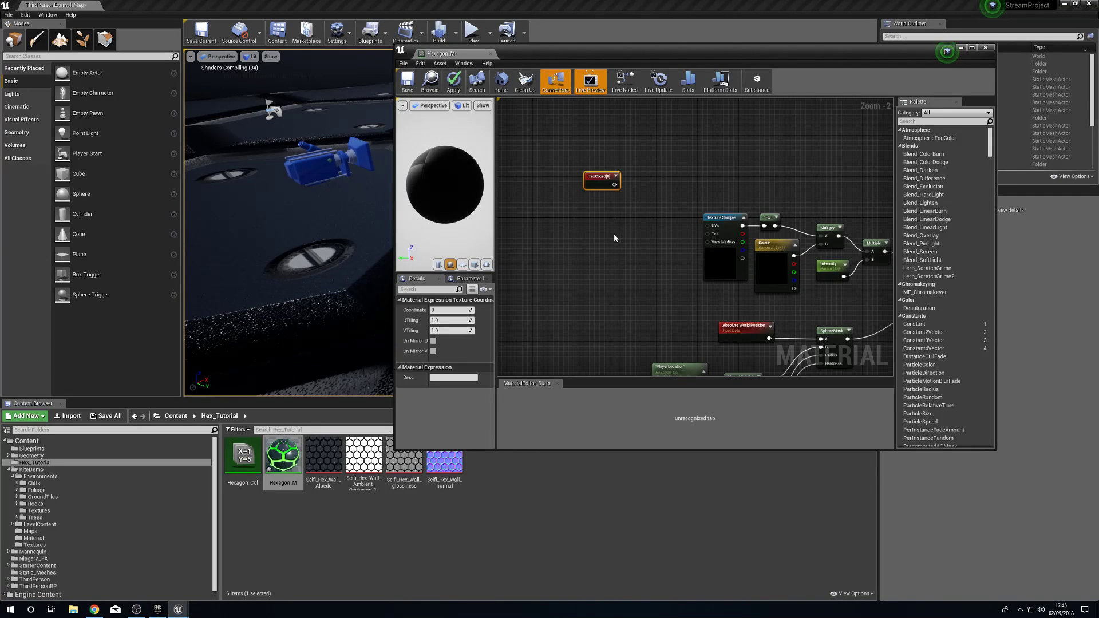
pyautogui.click(618, 204)
pyautogui.click(617, 181)
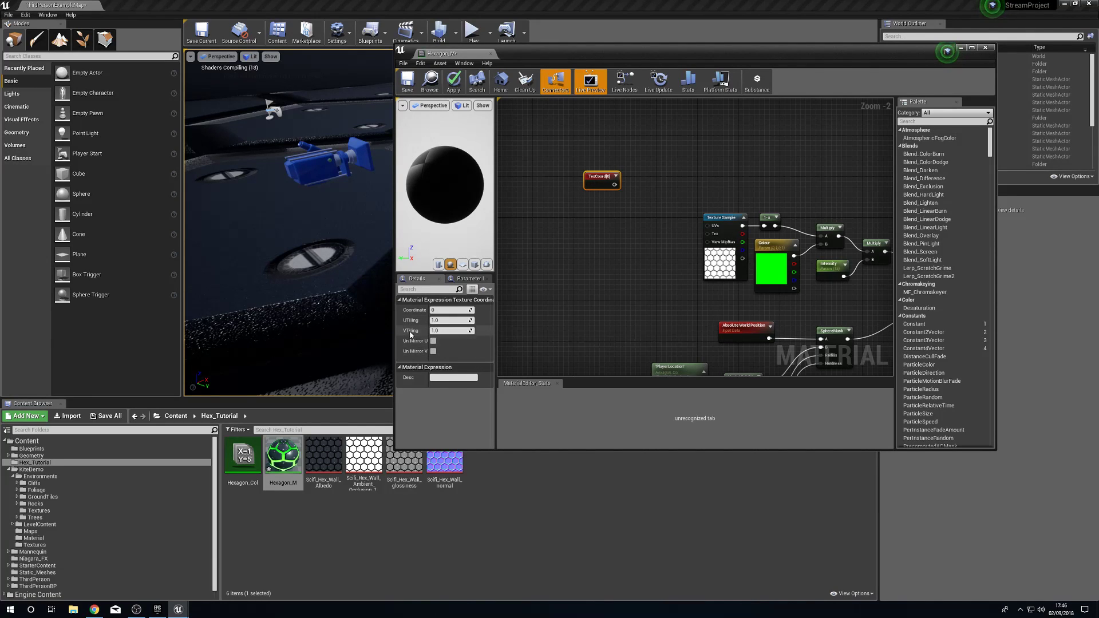
# - Add a Multiply node between TexCoord and the texture sample, and connect TexCoord to its A input
pyautogui.moveTo(598, 227); pyautogui.dragTo(612, 233, button='right')
pyautogui.click(618, 233)
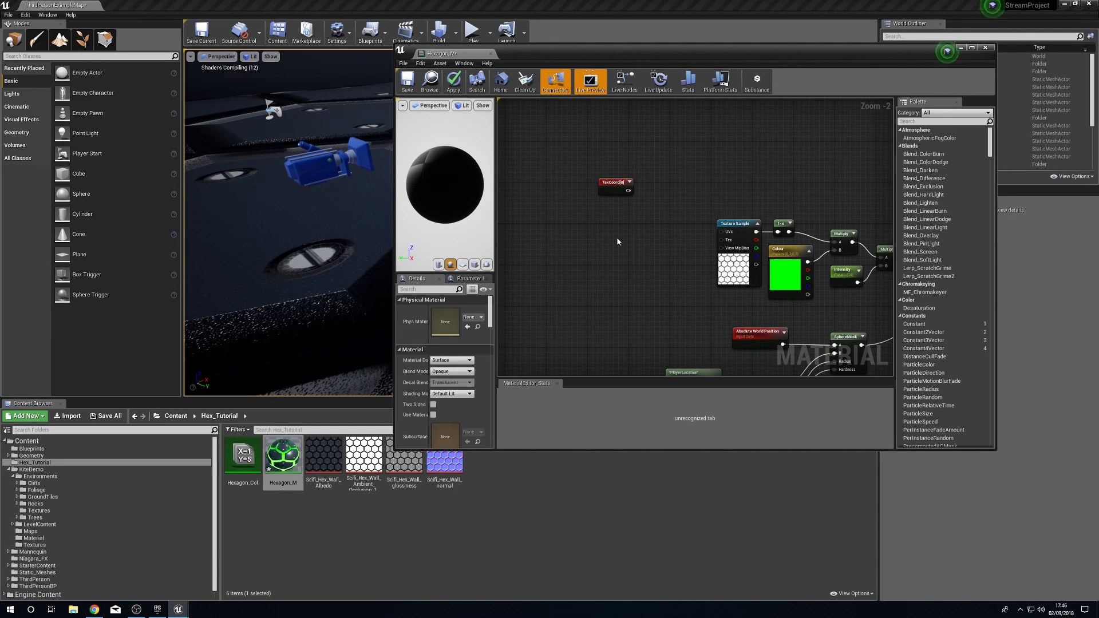
pyautogui.moveTo(626, 250); pyautogui.dragTo(654, 232)
pyautogui.moveTo(624, 186); pyautogui.dragTo(654, 225)
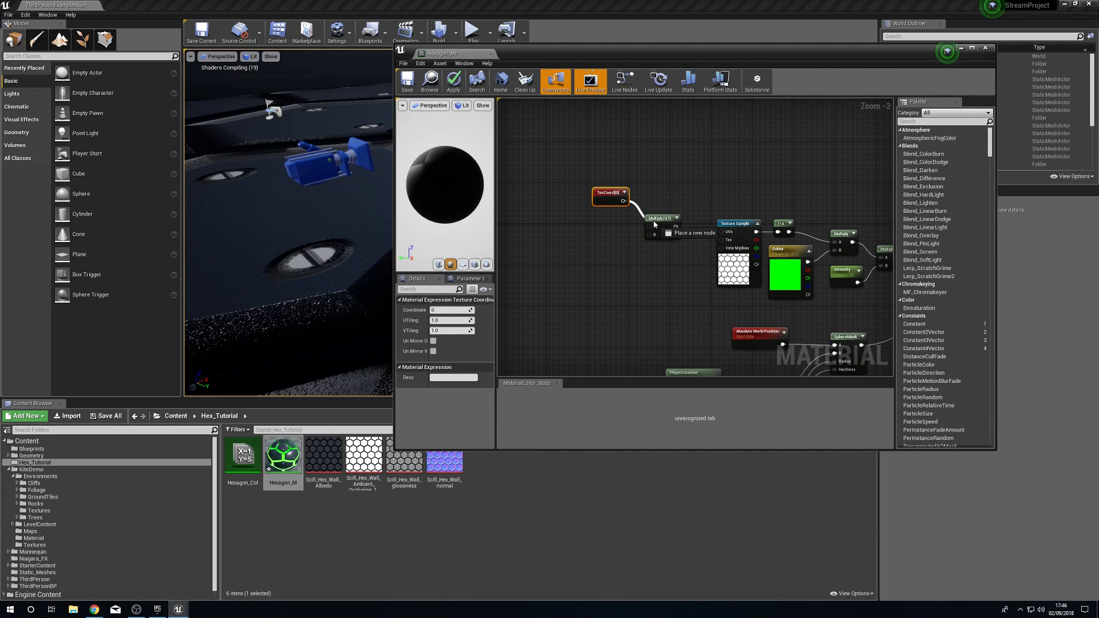
# - Add a scalar parameter named Scale with a default value of 15 for the TexCoord Multiply's B input
pyautogui.moveTo(608, 253); pyautogui.dragTo(623, 258, button='right')
pyautogui.click(623, 259)
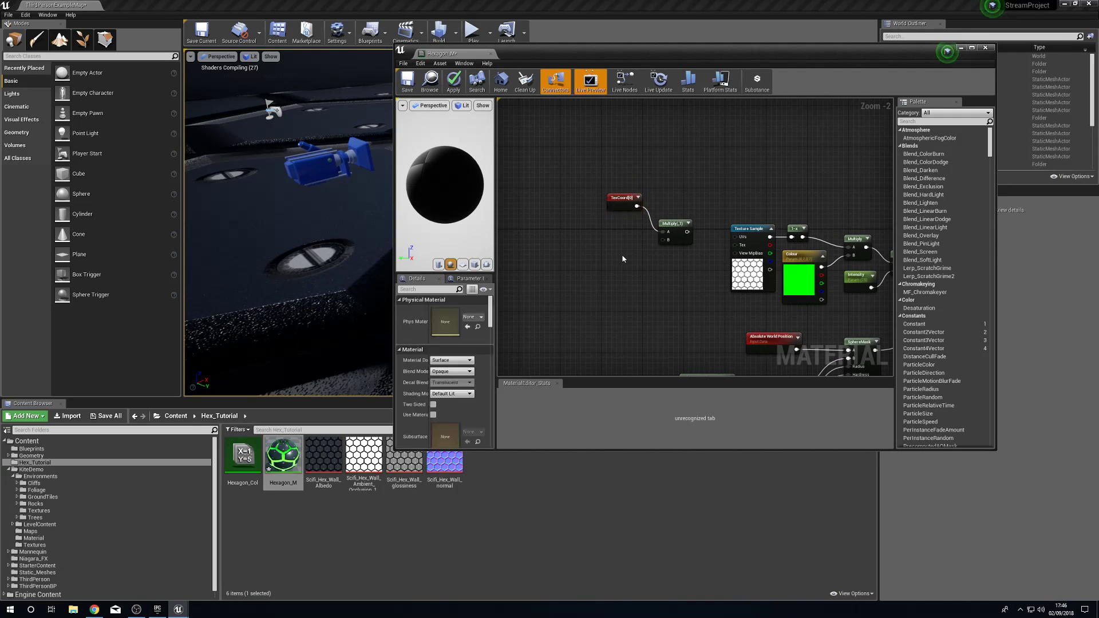
pyautogui.click(622, 254)
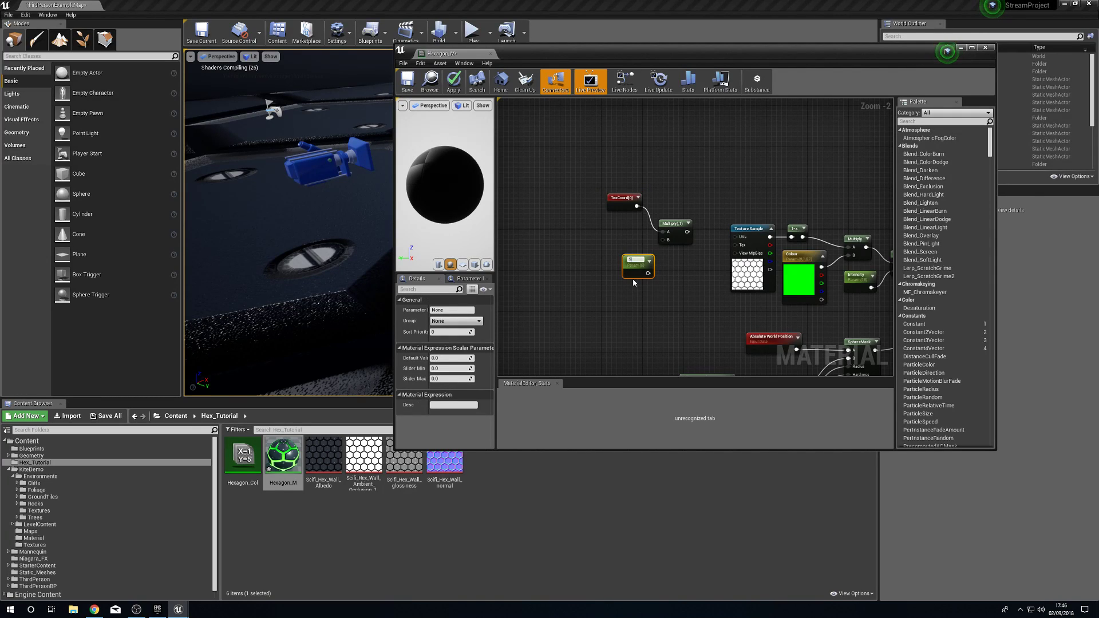
pyautogui.click(451, 358)
pyautogui.write('1')
# - Connect the TexCoord Multiply's output to the UVs of all the hexagon texture samples and apply the material changes
pyautogui.moveTo(635, 259); pyautogui.dragTo(735, 237)
pyautogui.moveTo(745, 201); pyautogui.dragTo(584, 233, button='right')
pyautogui.scroll(-1, 558, 222)
pyautogui.moveTo(524, 263); pyautogui.dragTo(802, 232)
pyautogui.moveTo(525, 263); pyautogui.dragTo(814, 161)
pyautogui.moveTo(731, 247); pyautogui.dragTo(741, 227, button='right')
pyautogui.scroll(-1, 740, 227)
pyautogui.moveTo(600, 201); pyautogui.dragTo(802, 308)
pyautogui.click(454, 82)
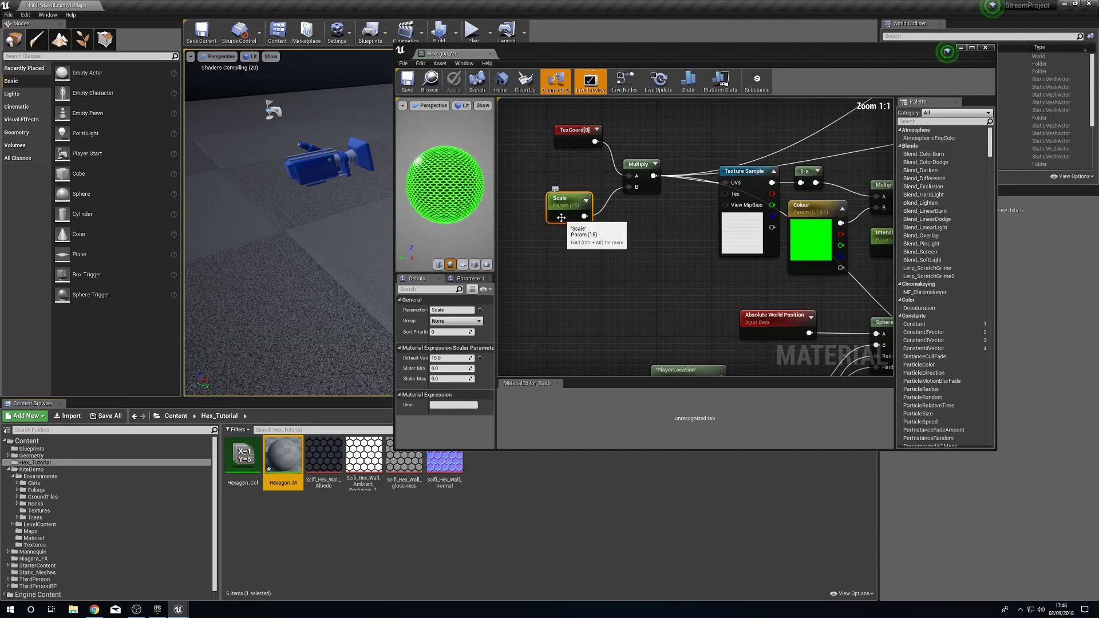
pyautogui.scroll(4, 552, 228)
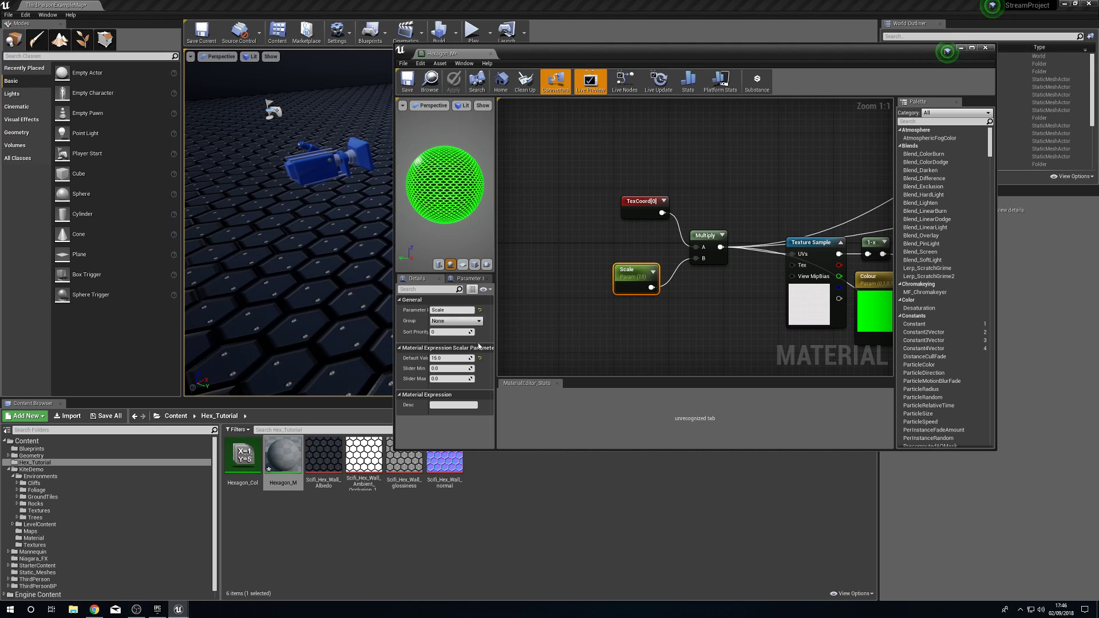
# - Save the Hexagon_M material, close its editor and start a play test of the level
pyautogui.click(408, 80)
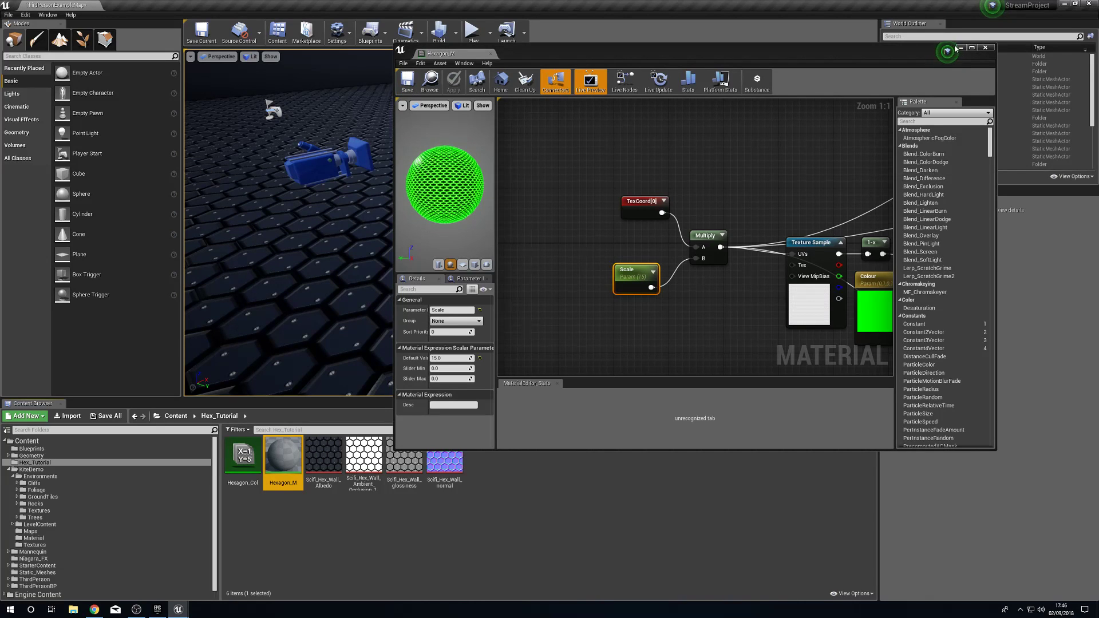
pyautogui.click(985, 48)
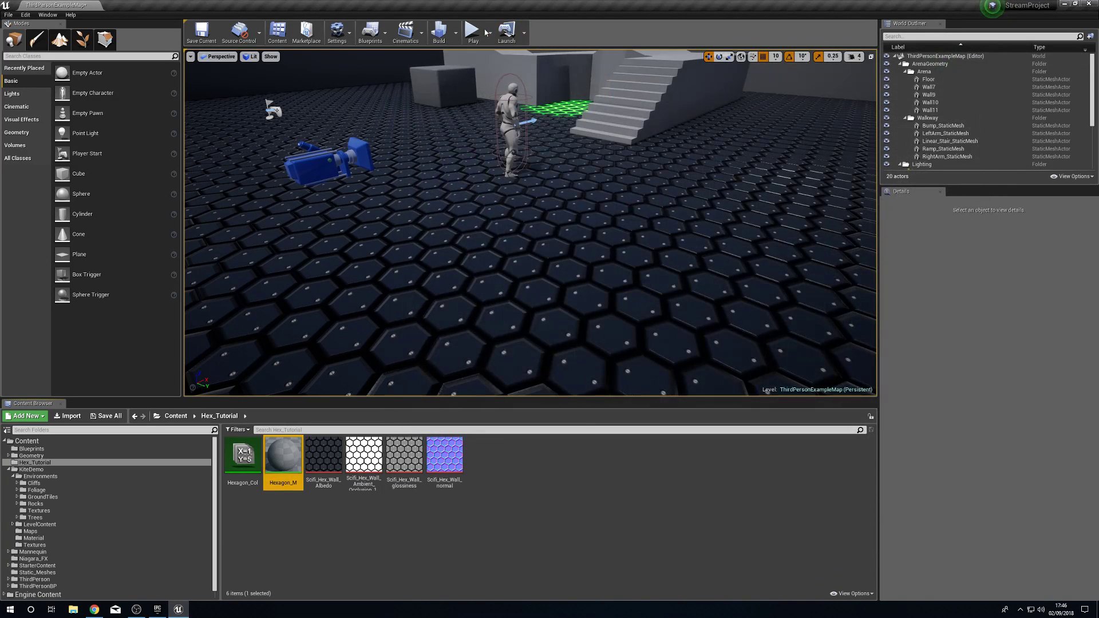
pyautogui.click(473, 32)
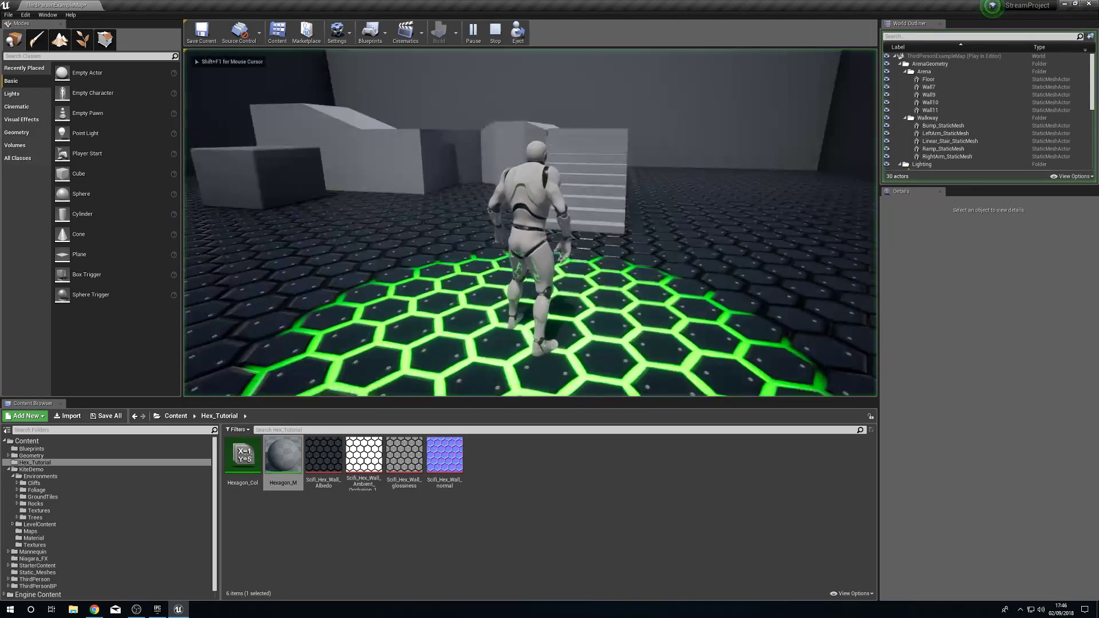
# - Run the character around the arena to check the green hexagon glow following it, and end the play test
pyautogui.press('w')
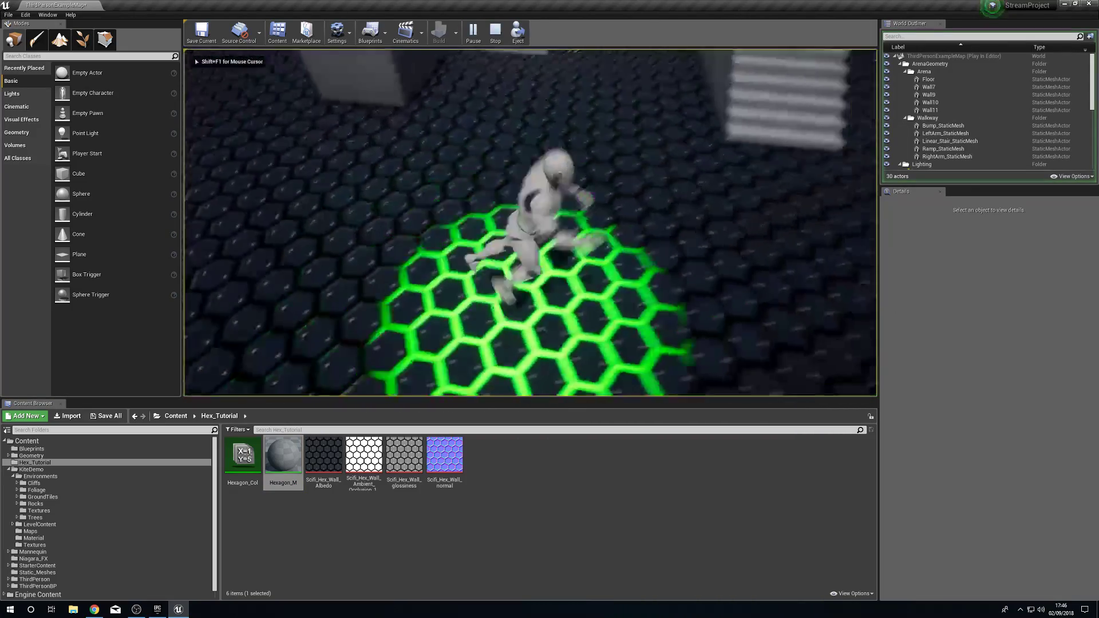
pyautogui.press('w')
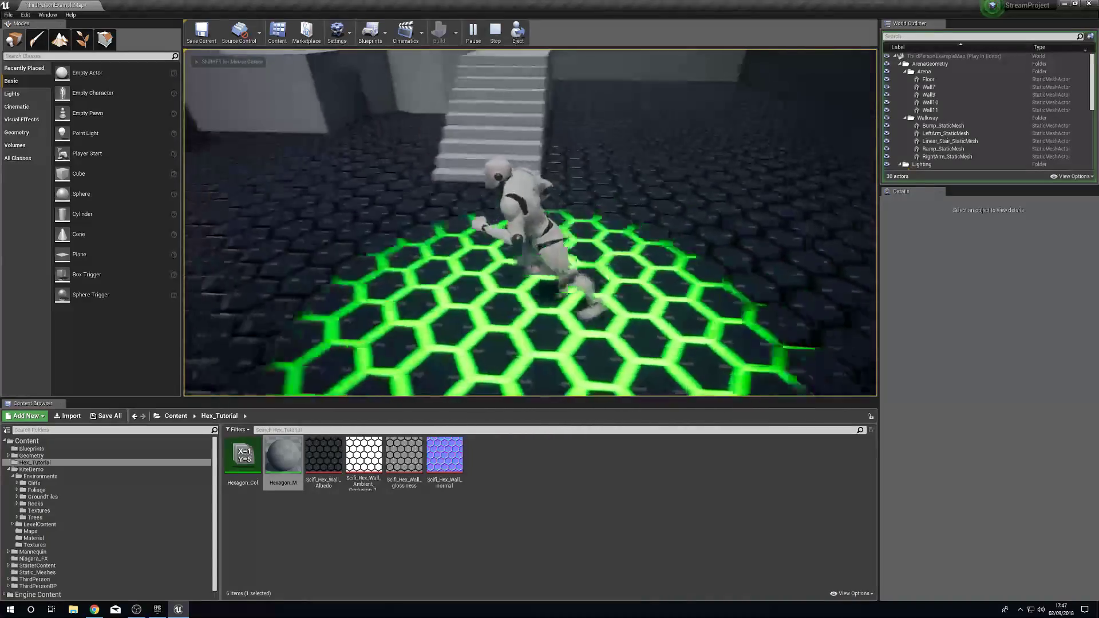
pyautogui.press('w')
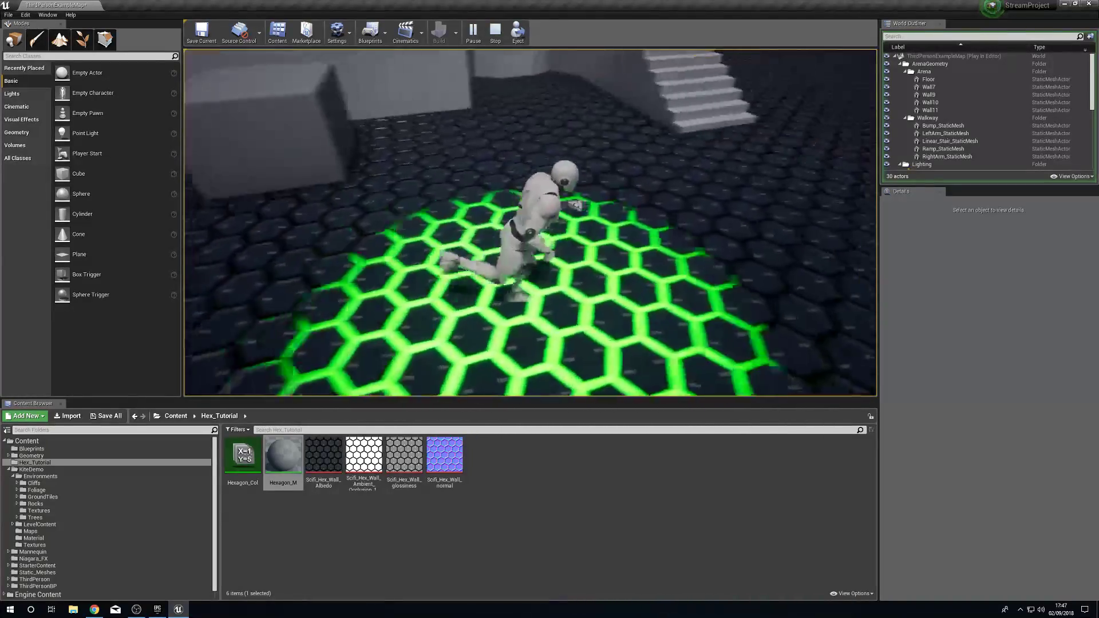
pyautogui.press('w')
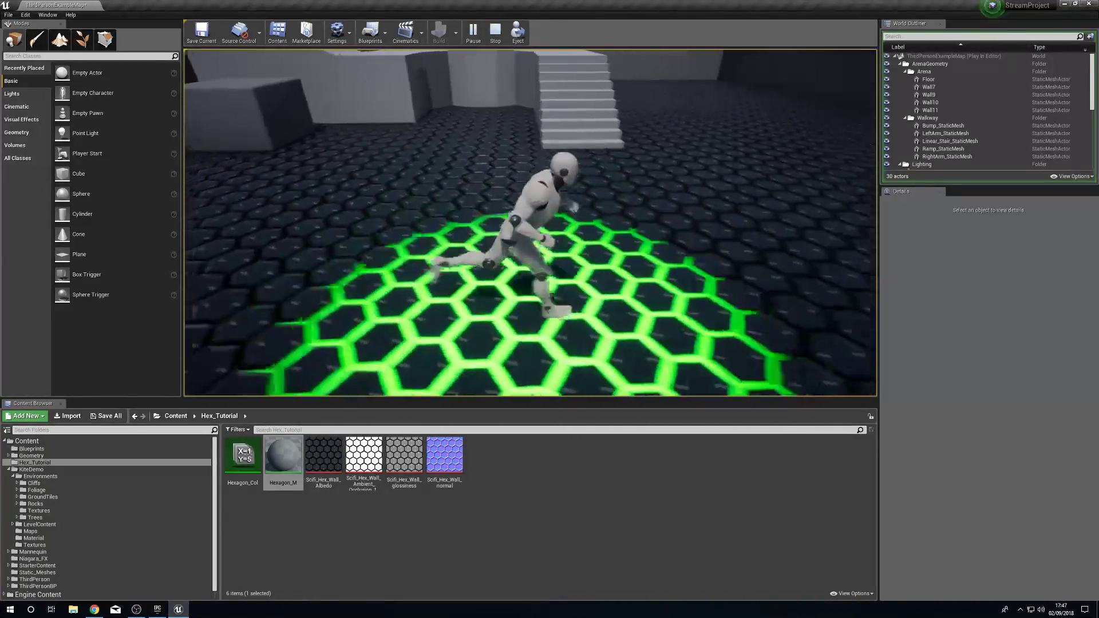
pyautogui.press('w')
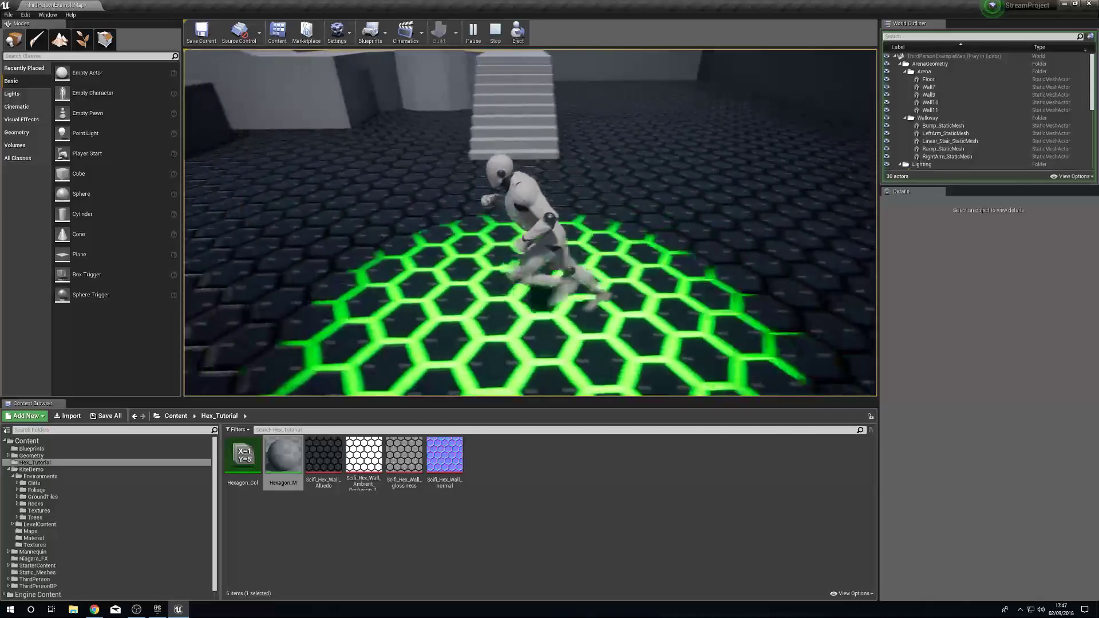
pyautogui.press('w')
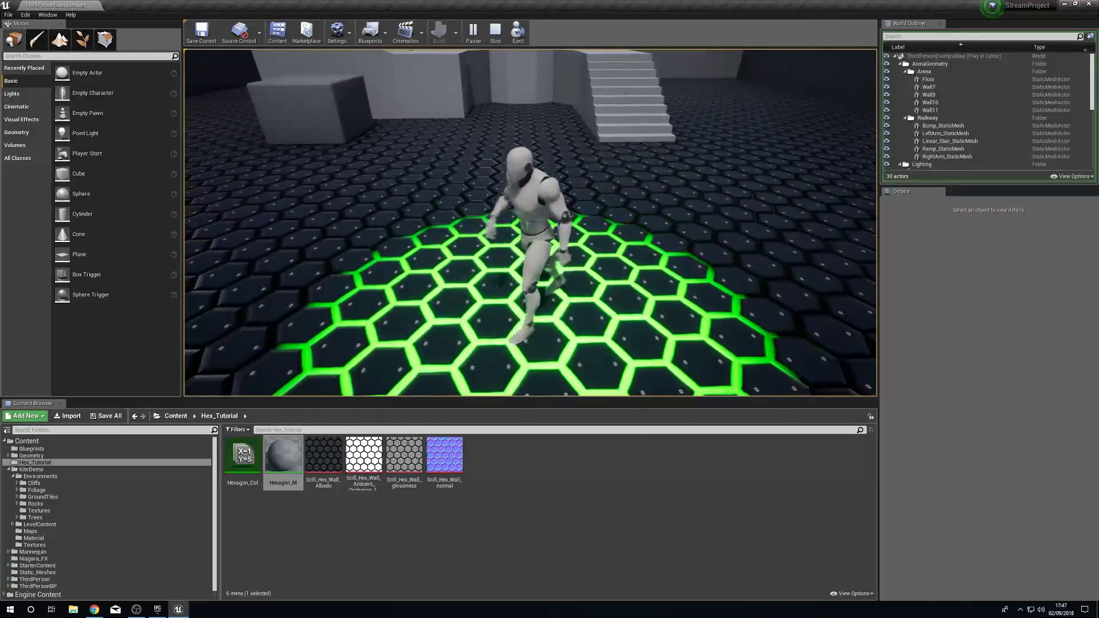
pyautogui.press('Escape')
# - Create a material instance of Hexagon_M with the default name Hexagon_M_Inst and assign it to the Floor mesh
pyautogui.rightClick(291, 455)
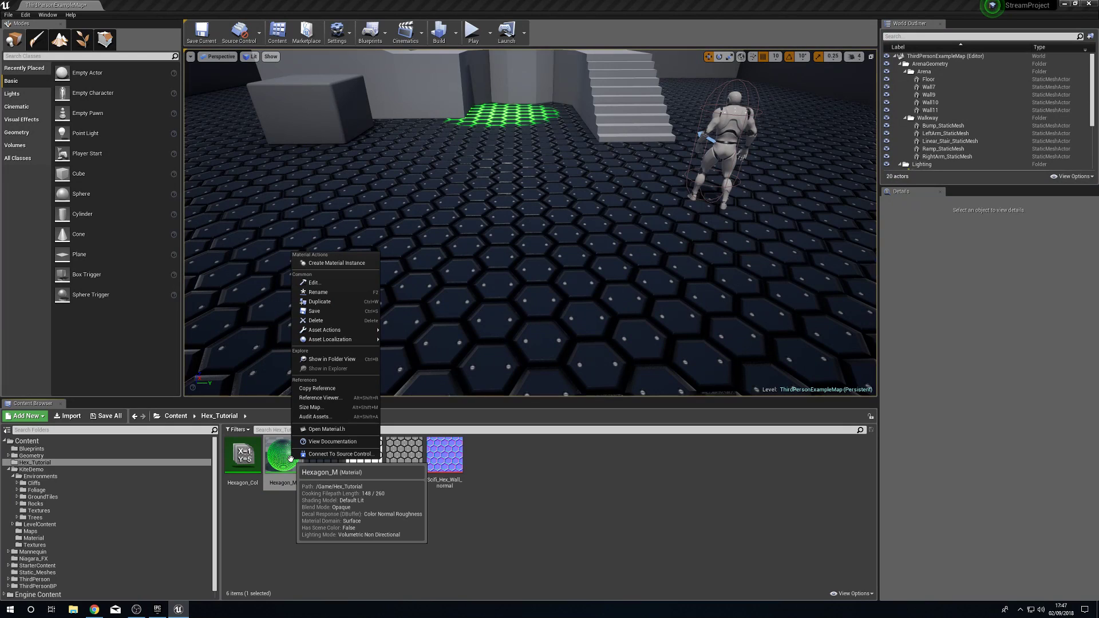
pyautogui.click(336, 263)
pyautogui.press('Return')
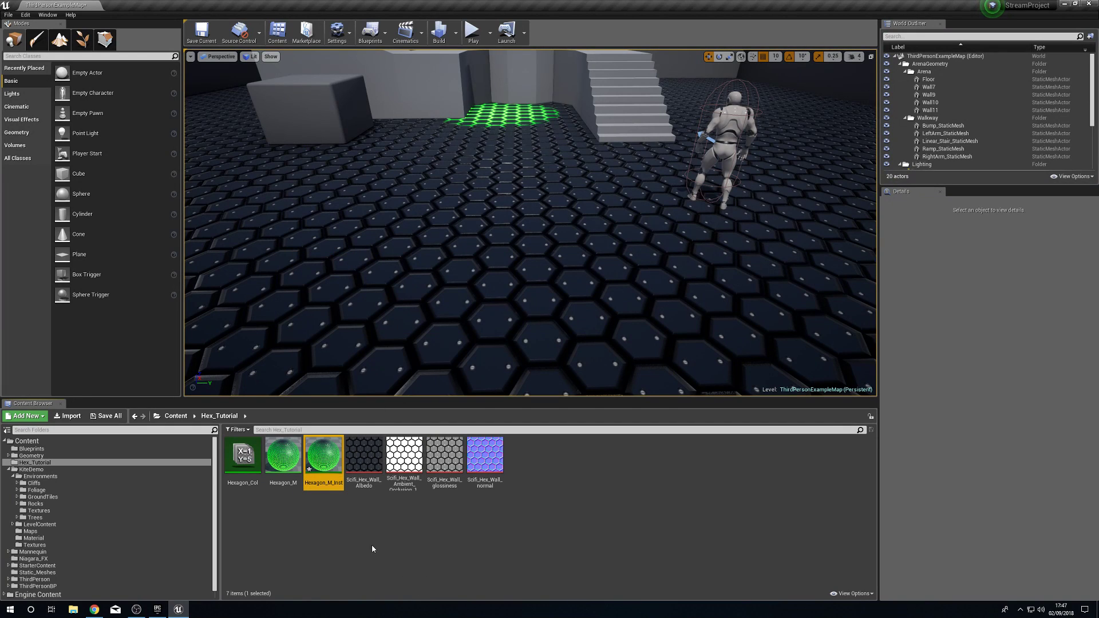
pyautogui.click(366, 297)
pyautogui.moveTo(324, 458); pyautogui.dragTo(455, 318)
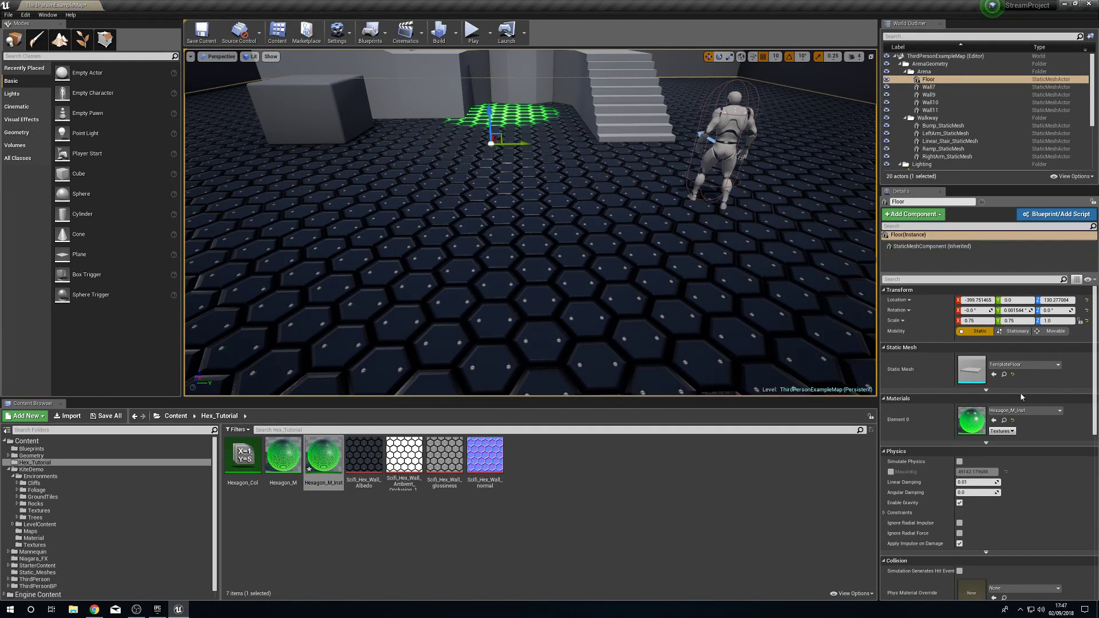
# - Open Hexagon_M_Inst beside the floor view and enable its Colour, Falloff, Intensity, Radius and Scale parameter overrides
pyautogui.doubleClick(324, 456)
pyautogui.moveTo(687, 53); pyautogui.dragTo(389, 136)
pyautogui.click(545, 248)
pyautogui.click(545, 258)
pyautogui.click(545, 269)
pyautogui.click(545, 279)
pyautogui.press('w')
pyautogui.moveTo(781, 246); pyautogui.dragTo(722, 246, button='right')
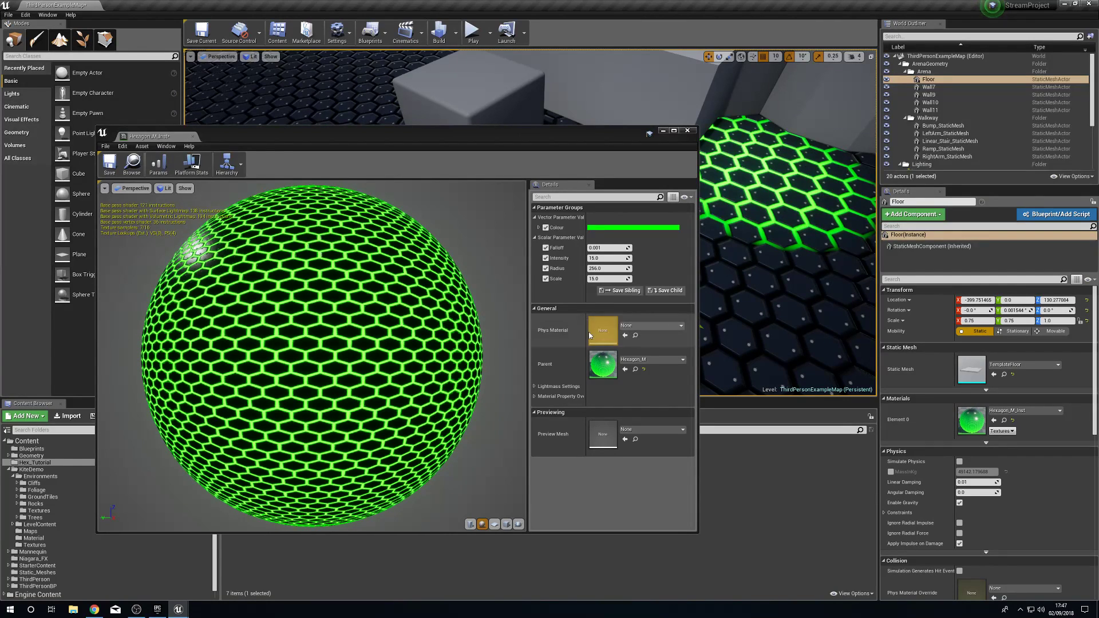
# - Set the material instance's Colour parameter to magenta (hex sRGB F400FFFF)
pyautogui.click(633, 227)
pyautogui.moveTo(682, 289); pyautogui.dragTo(692, 254)
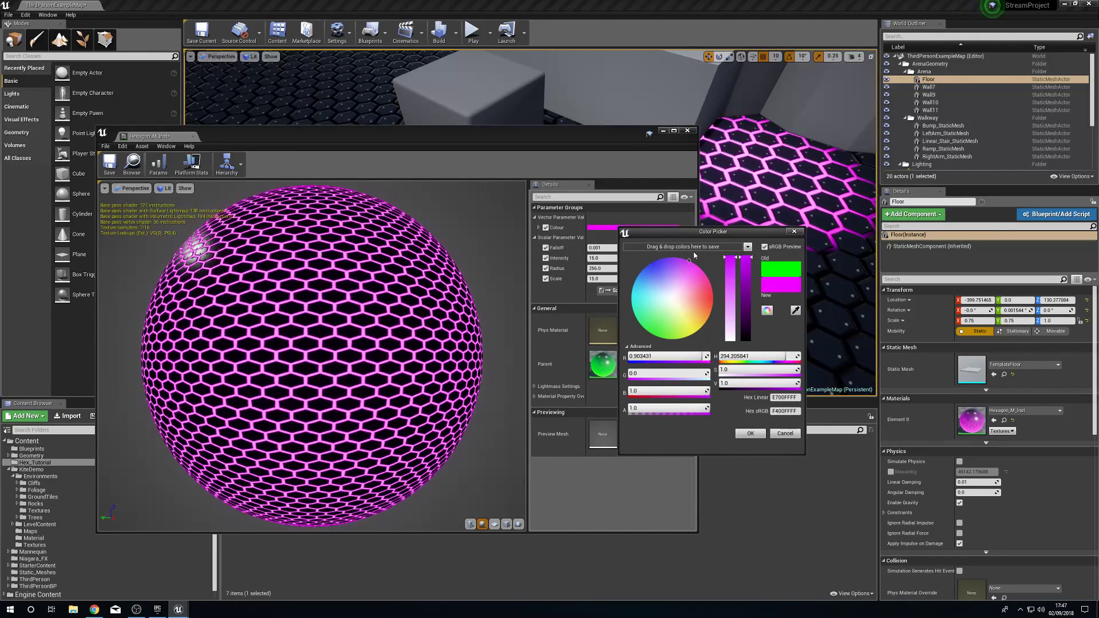
pyautogui.click(750, 434)
# - Set the instance's Intensity to about 86.3, Radius to about 410.7, Scale to 30 and Falloff to 0.001
pyautogui.moveTo(607, 259)
pyautogui.mouseDown()
pyautogui.moveTo(644, 258)
pyautogui.moveTo(620, 258)
pyautogui.mouseUp()
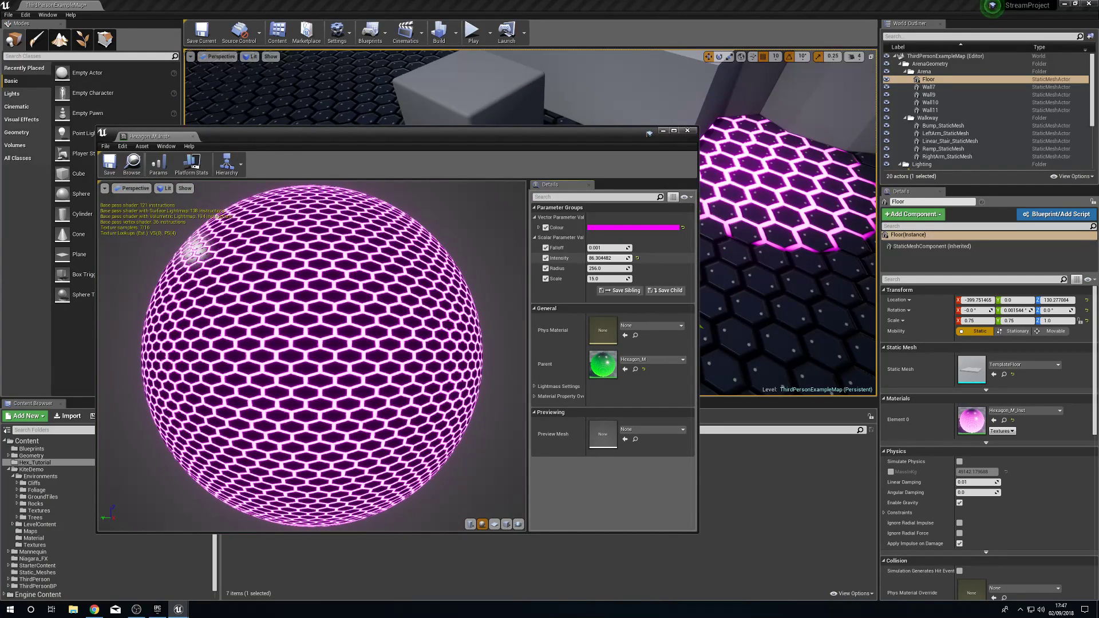
pyautogui.moveTo(608, 269)
pyautogui.mouseDown()
pyautogui.moveTo(625, 268)
pyautogui.moveTo(604, 279)
pyautogui.moveTo(622, 278)
pyautogui.mouseUp()
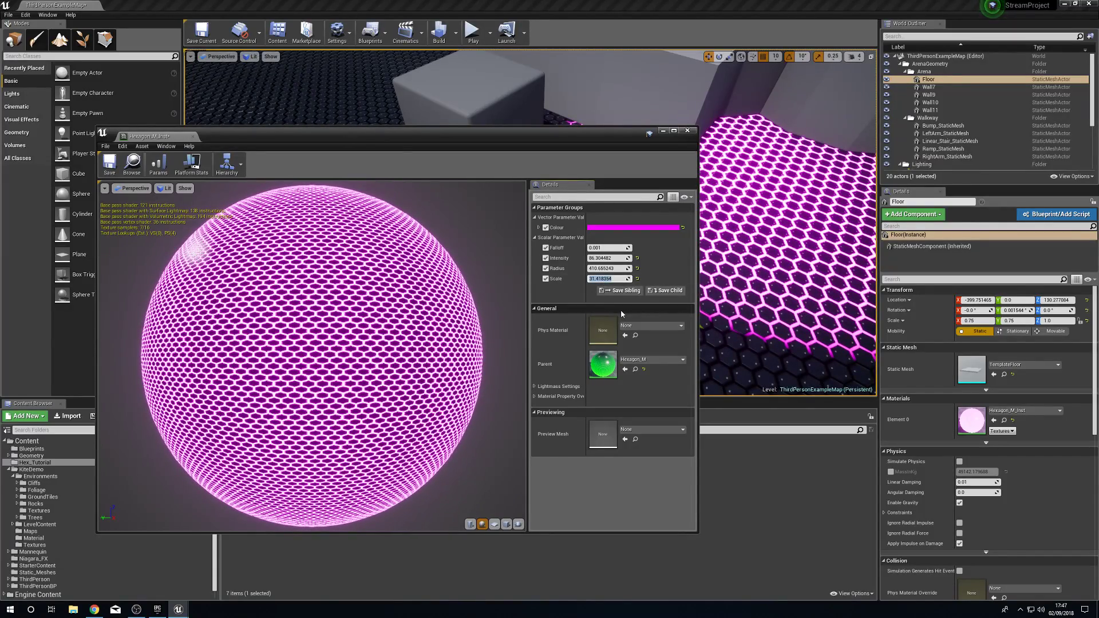
pyautogui.write('30')
pyautogui.press('Return')
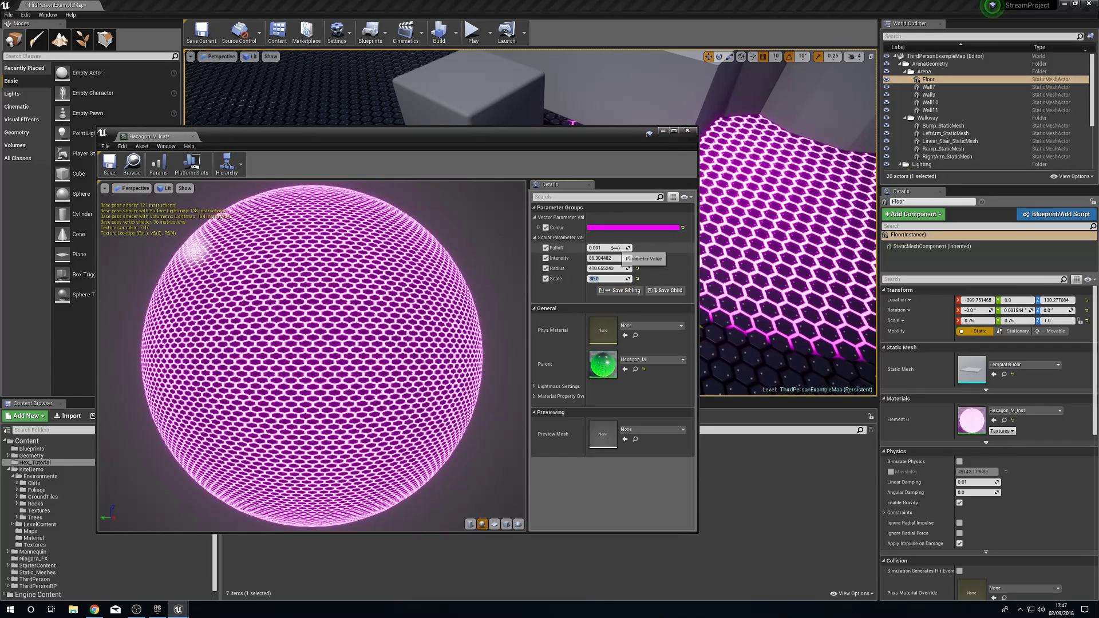
pyautogui.moveTo(615, 248)
pyautogui.mouseDown()
pyautogui.moveTo(587, 248)
pyautogui.moveTo(599, 248)
pyautogui.mouseUp()
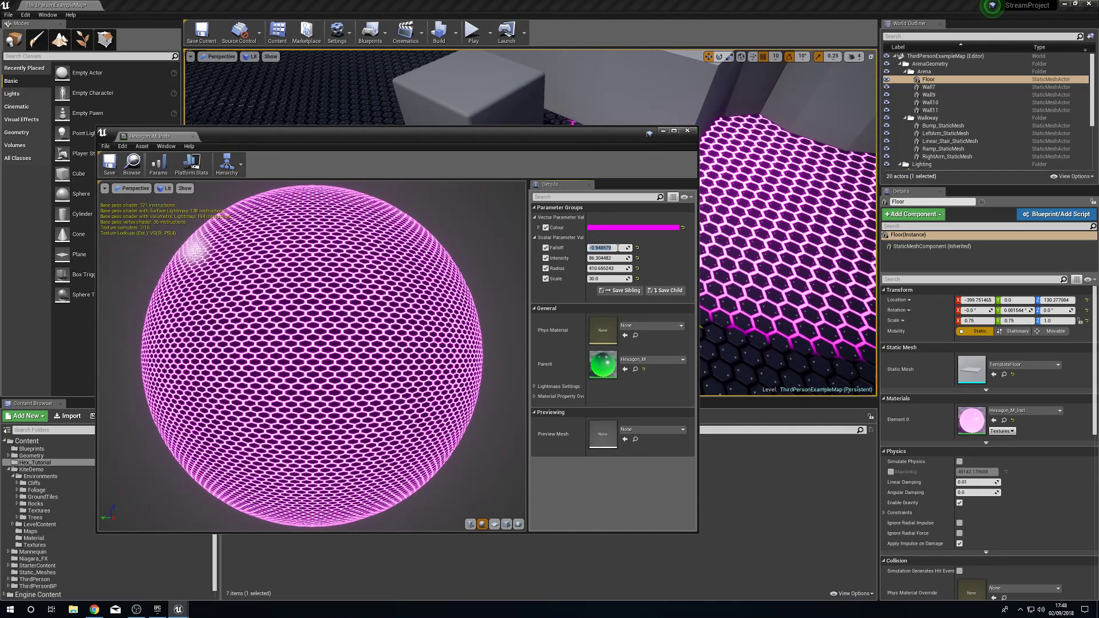
pyautogui.press('Return')
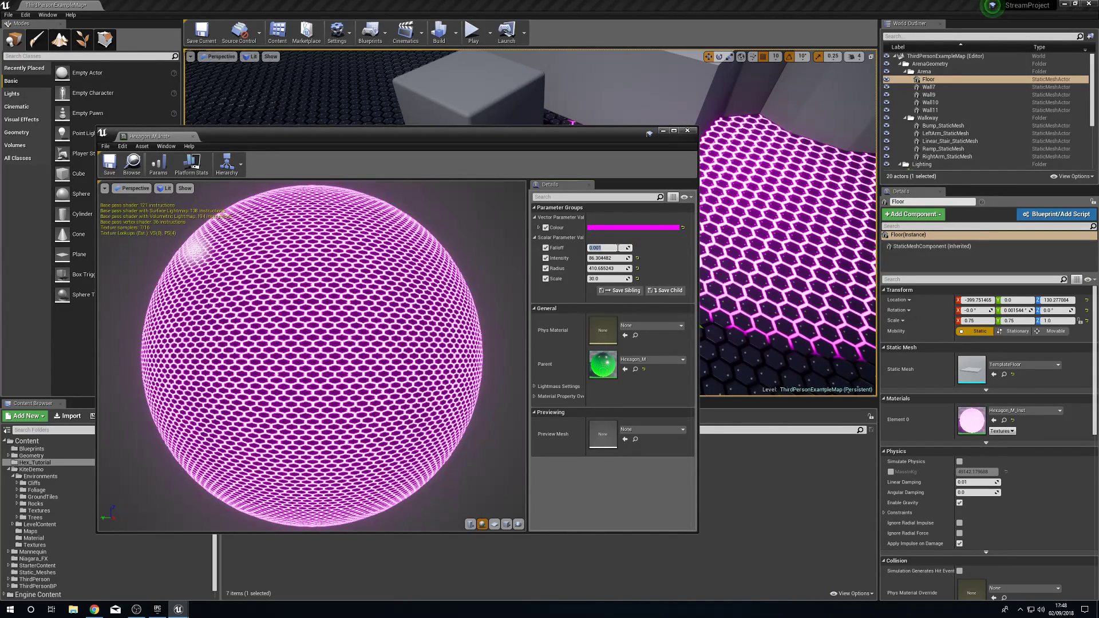
# - Close the instance editor and play test the level to check the magenta glow around the character
pyautogui.click(687, 130)
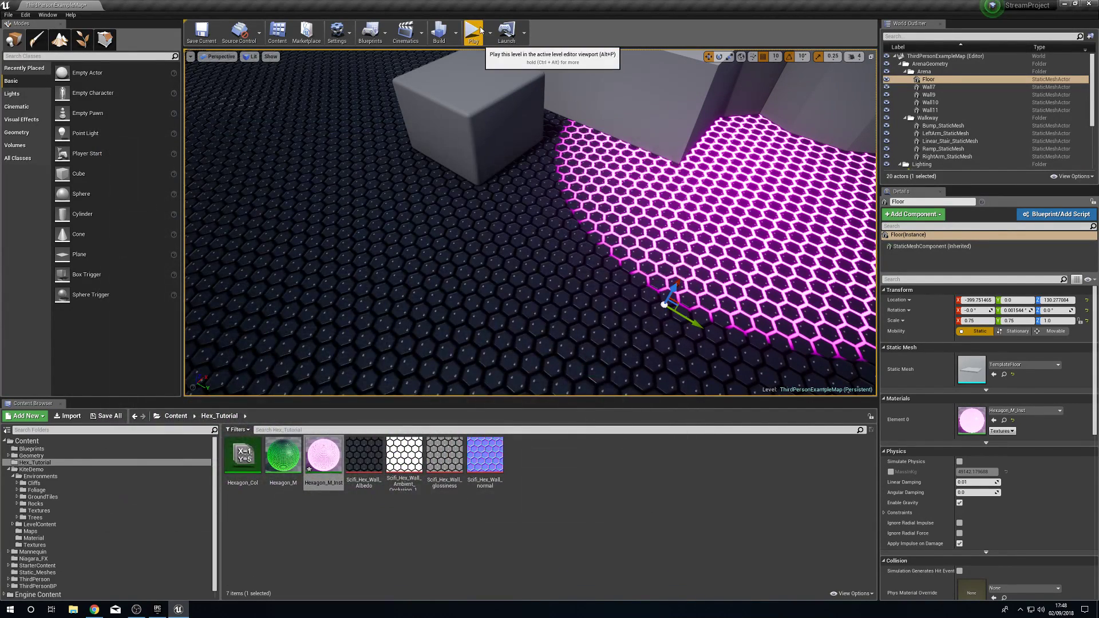
pyautogui.click(473, 29)
pyautogui.press('space')
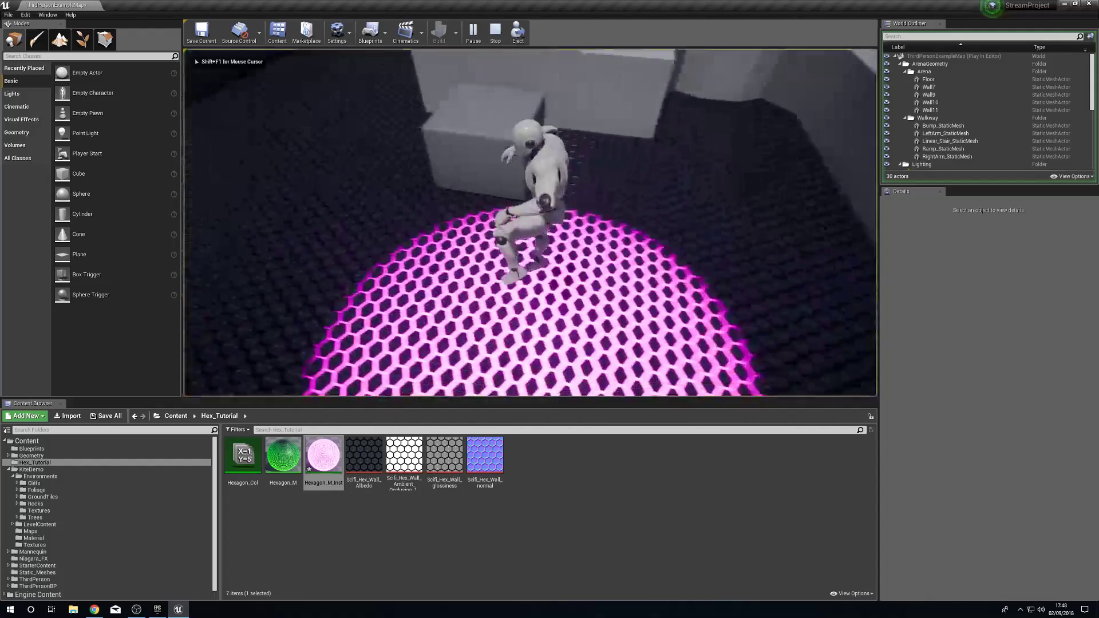
pyautogui.press('d')
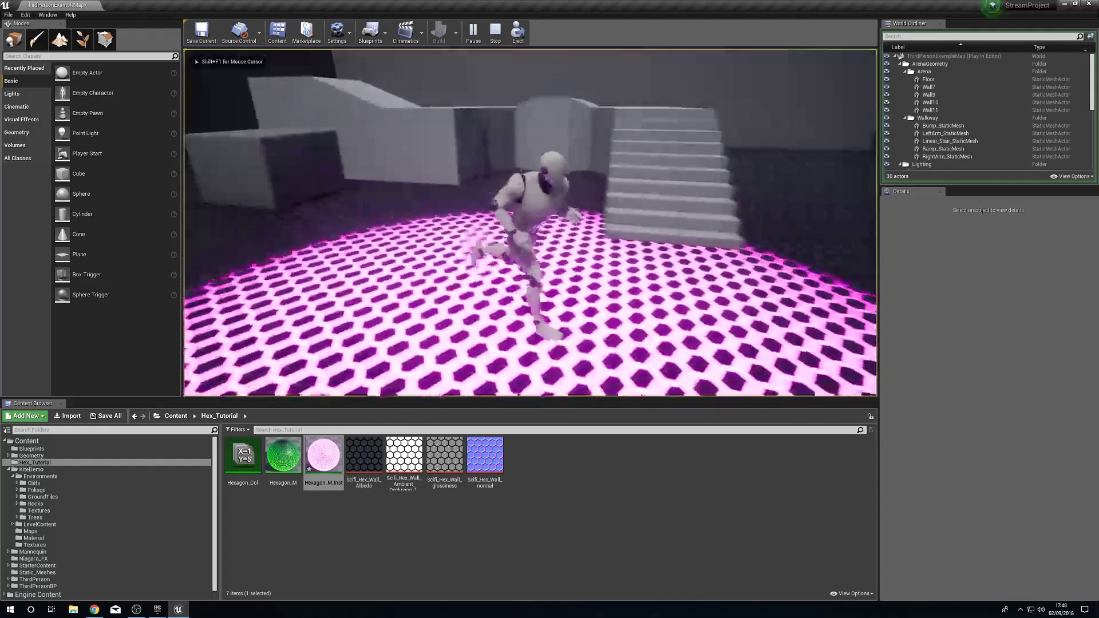
pyautogui.press('Escape')
# - Try a Radius of 100 in Hexagon_M_Inst and check the glow size in a short play test
pyautogui.doubleClick(323, 458)
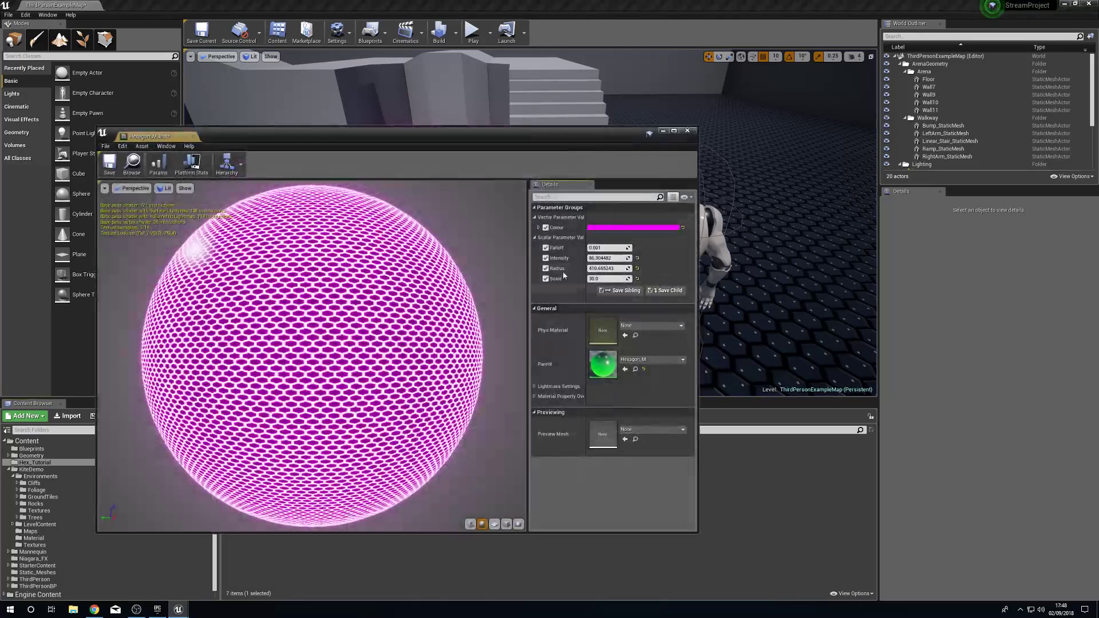
pyautogui.click(616, 268)
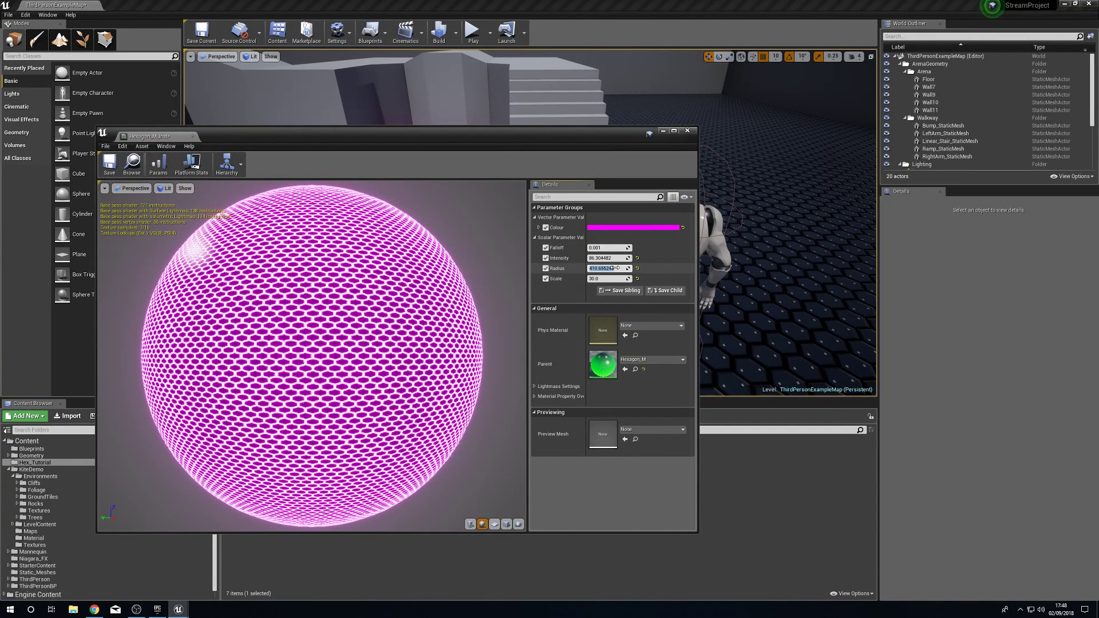
pyautogui.write('100')
pyautogui.press('Return')
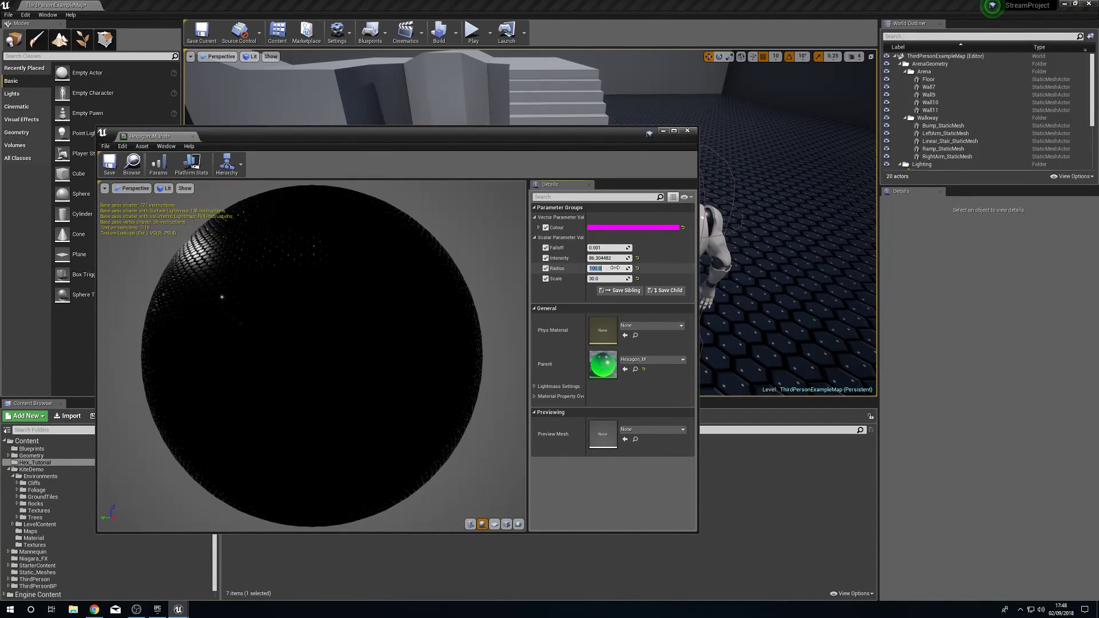
pyautogui.click(688, 131)
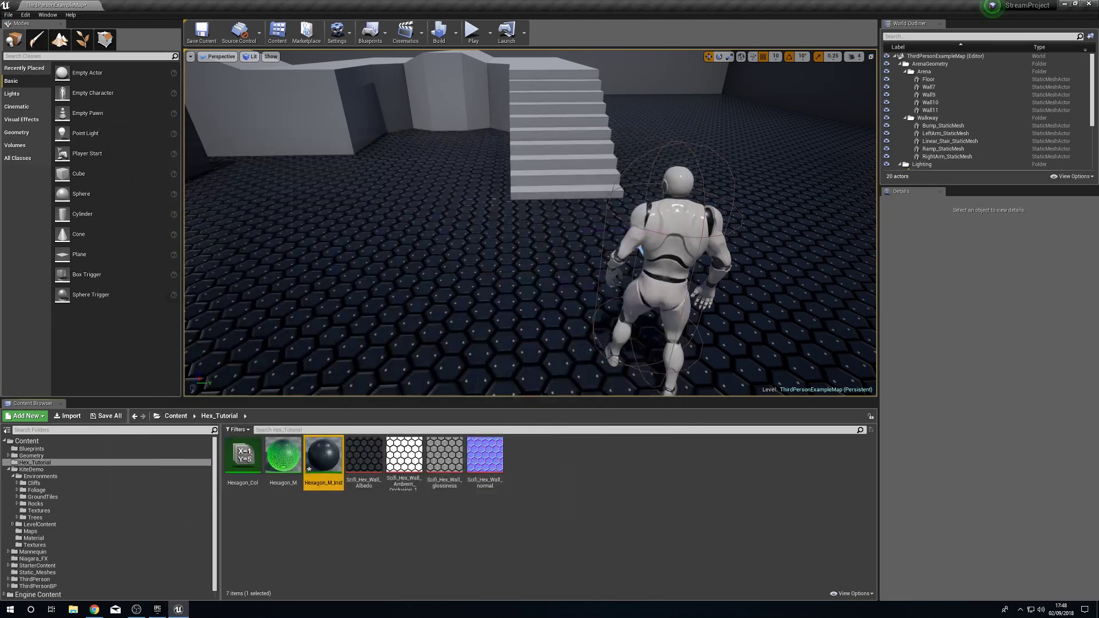
pyautogui.click(473, 32)
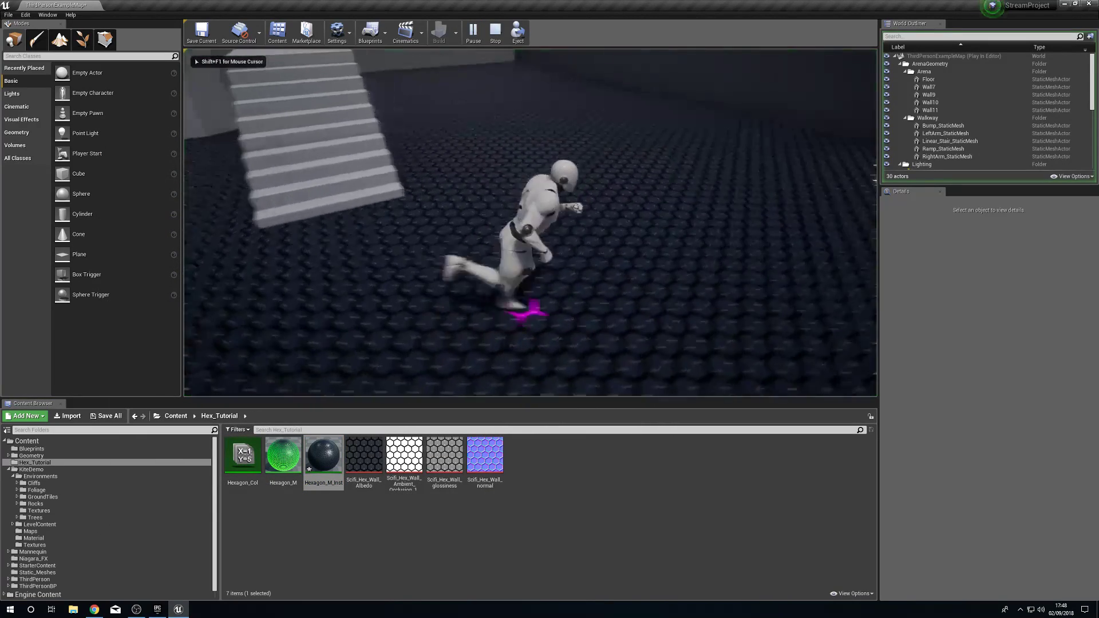
pyautogui.press('Escape')
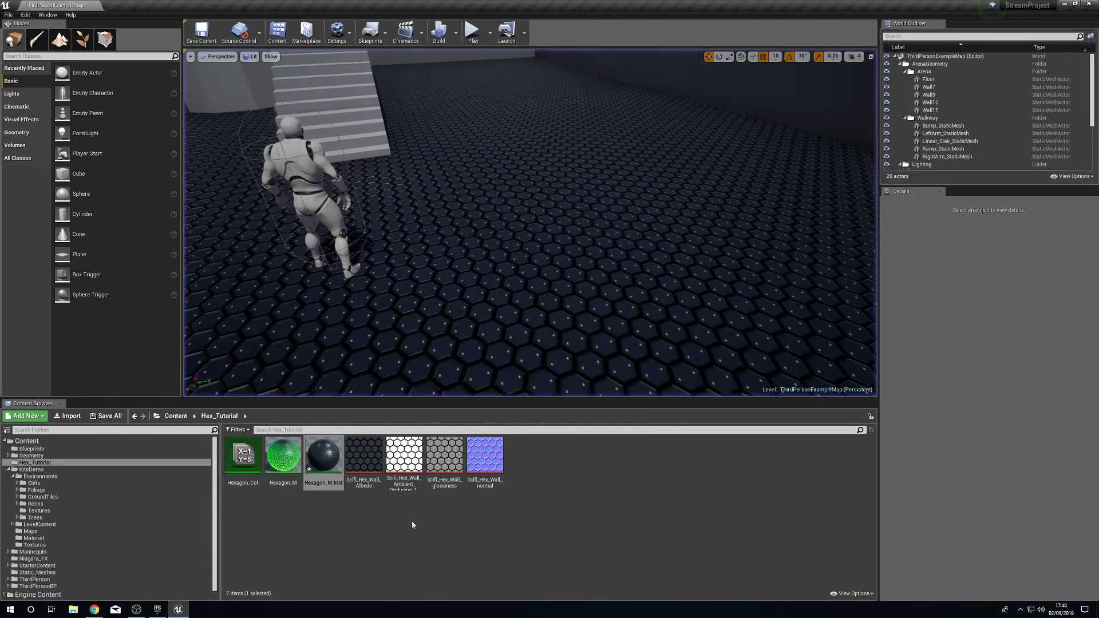
# - Set the Radius of Hexagon_M_Inst to 256, save the instance and close its editor
pyautogui.doubleClick(323, 456)
pyautogui.click(608, 268)
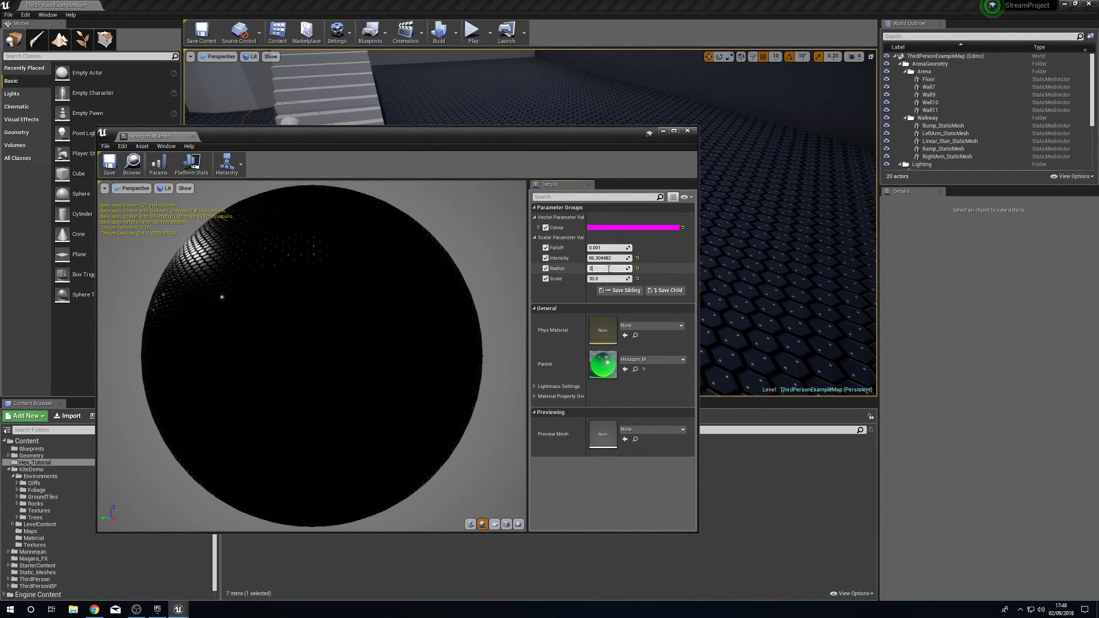
pyautogui.press('Return')
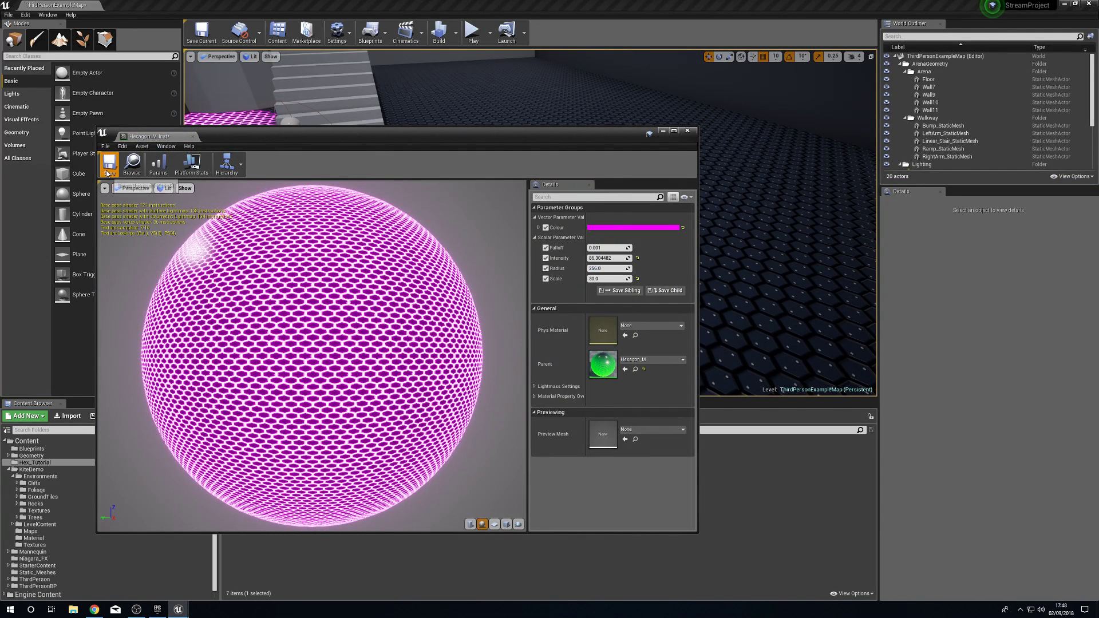
pyautogui.click(106, 174)
pyautogui.click(778, 150)
pyautogui.click(688, 131)
# - Play test the level, running and jumping across the floor and stairs to check how the magenta glow follows the character
pyautogui.click(472, 33)
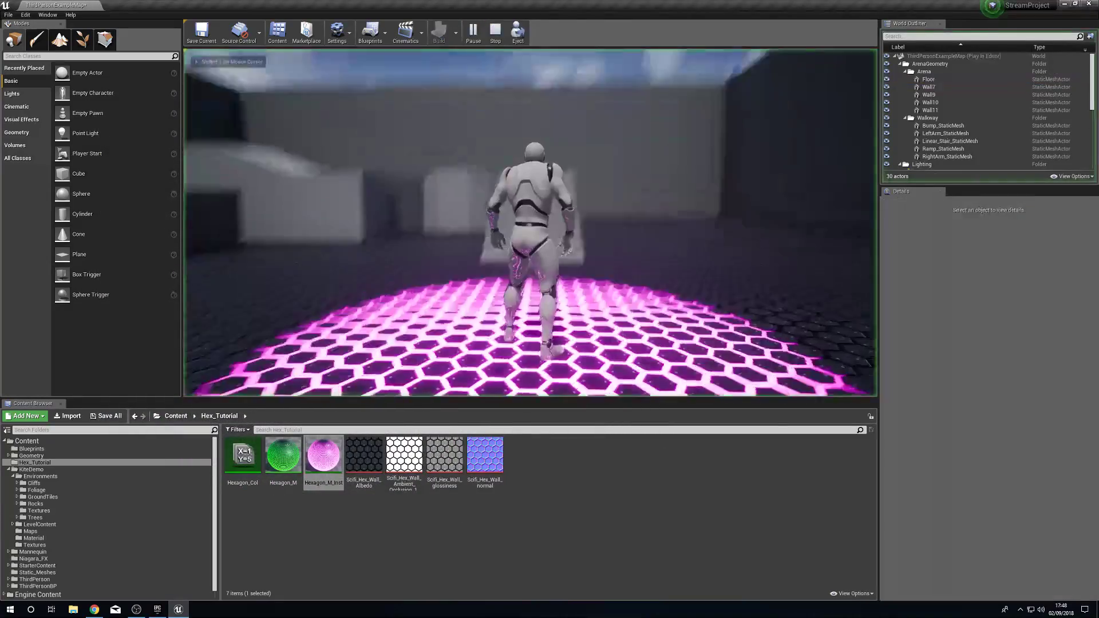
pyautogui.press('d')
pyautogui.press('space')
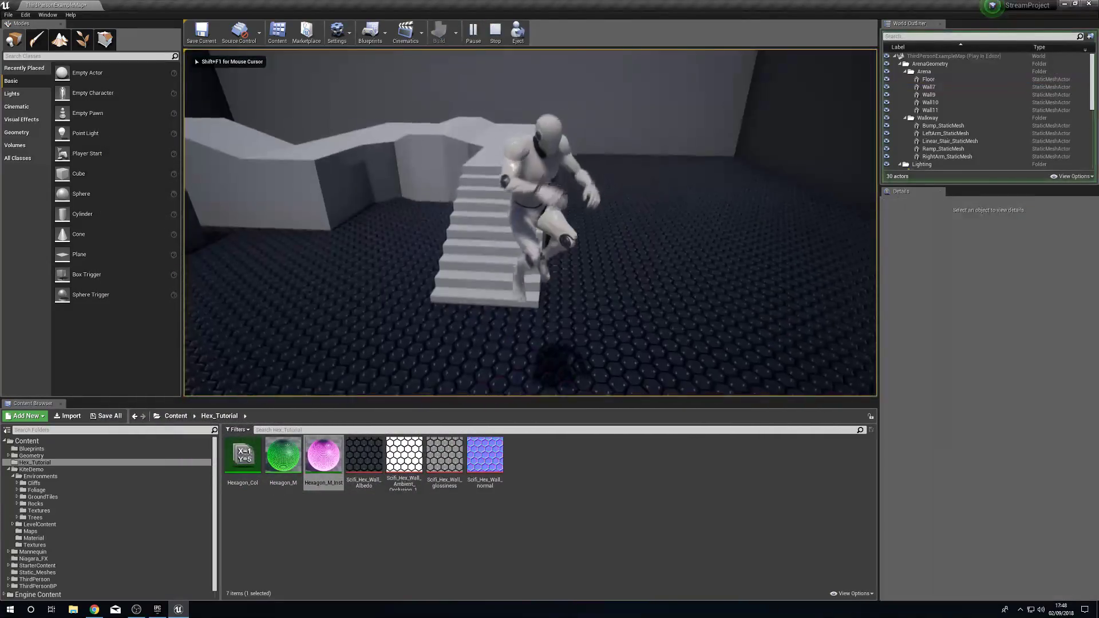
pyautogui.press('w')
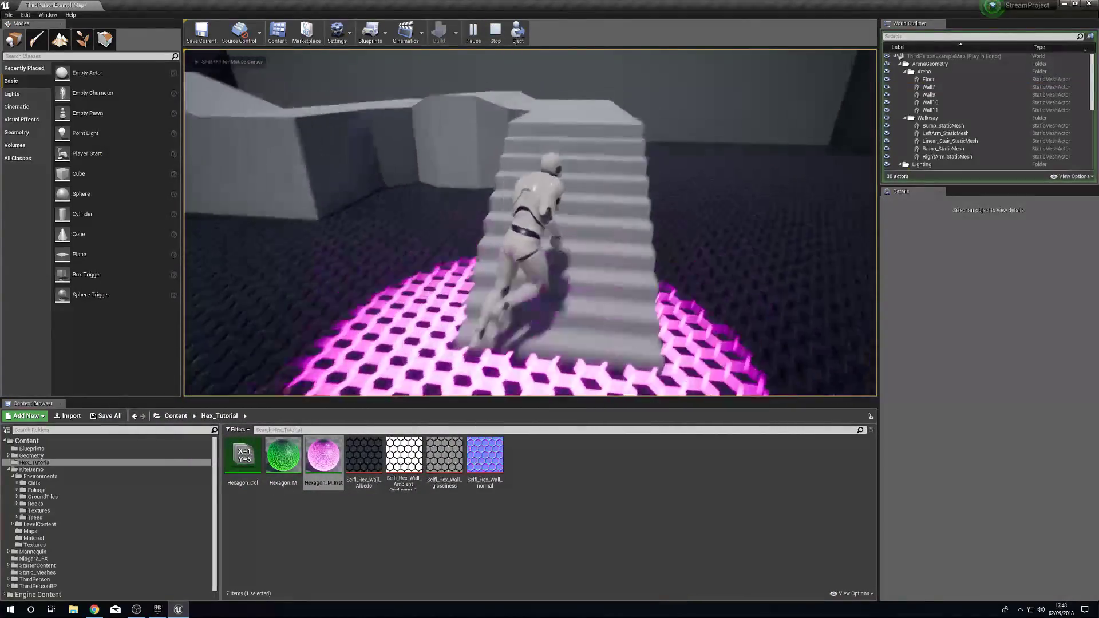
pyautogui.press('w')
pyautogui.press('d')
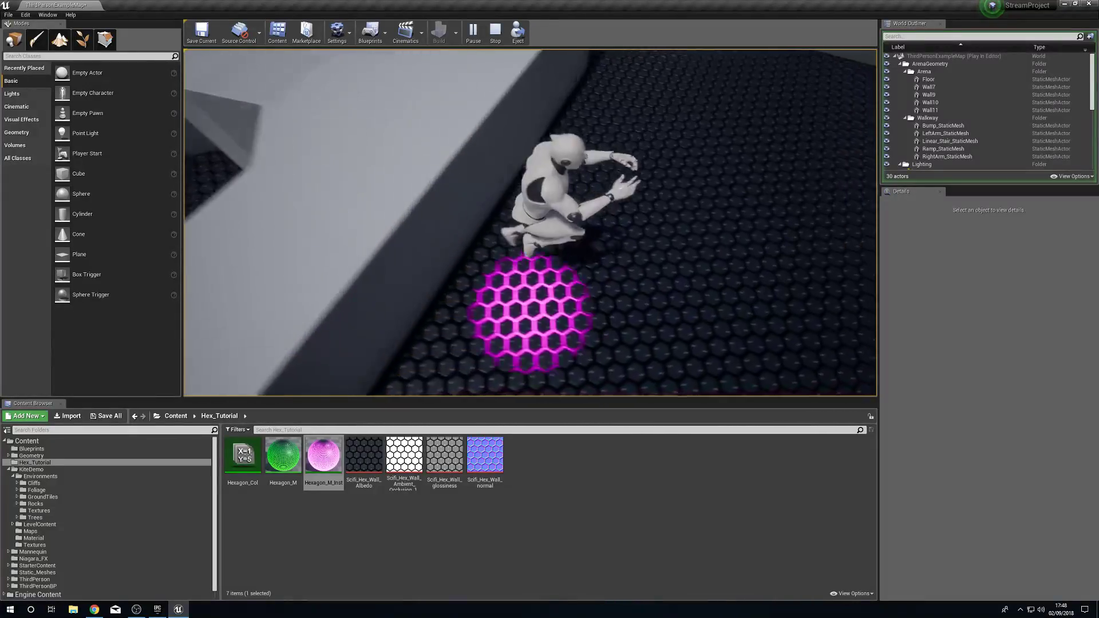
pyautogui.press('w')
pyautogui.press('w')
pyautogui.press('space')
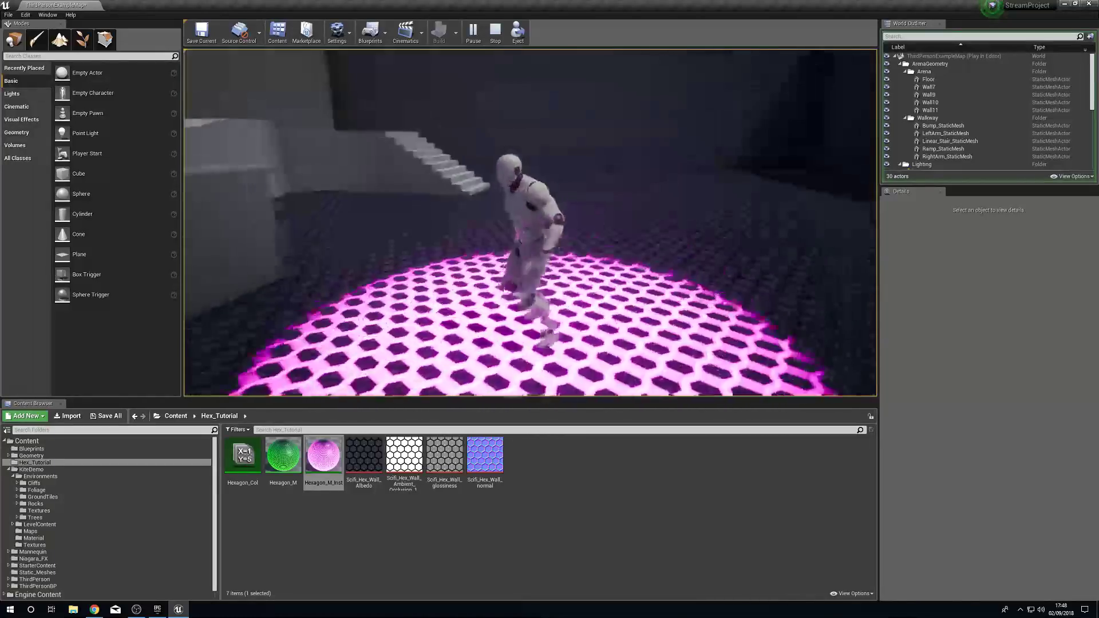
pyautogui.press('w')
pyautogui.press('w')
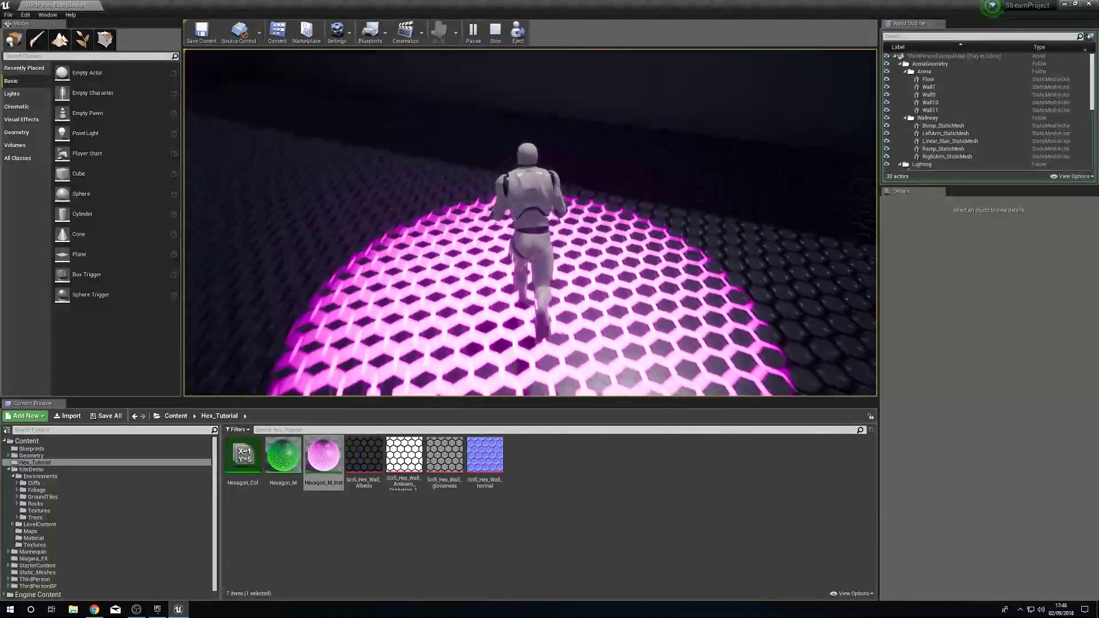
pyautogui.press('w')
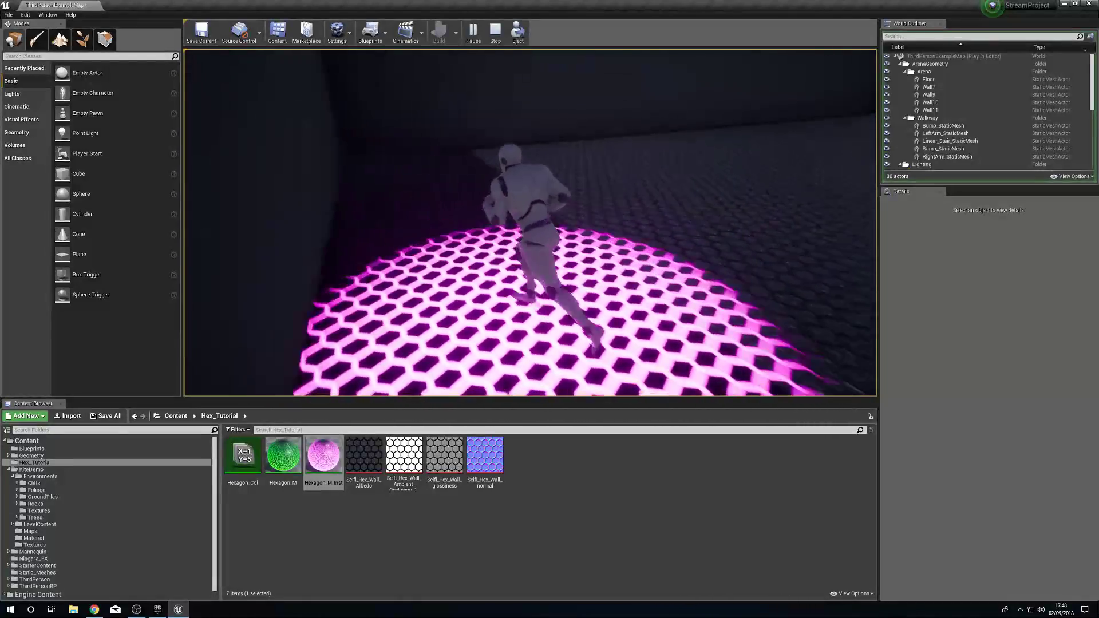
pyautogui.press('w')
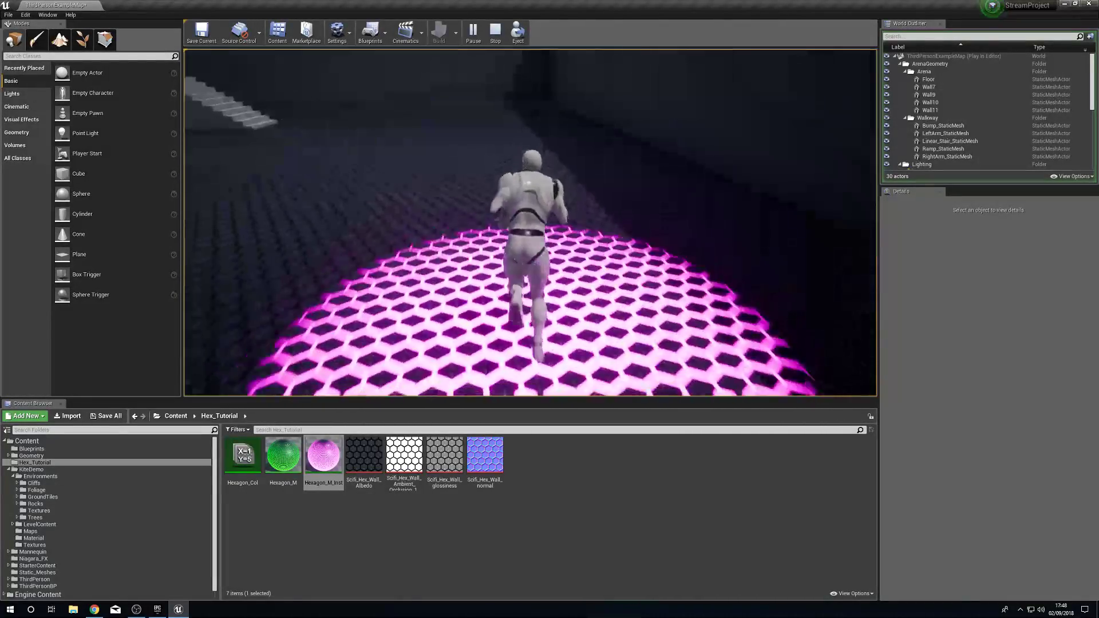
pyautogui.press('w')
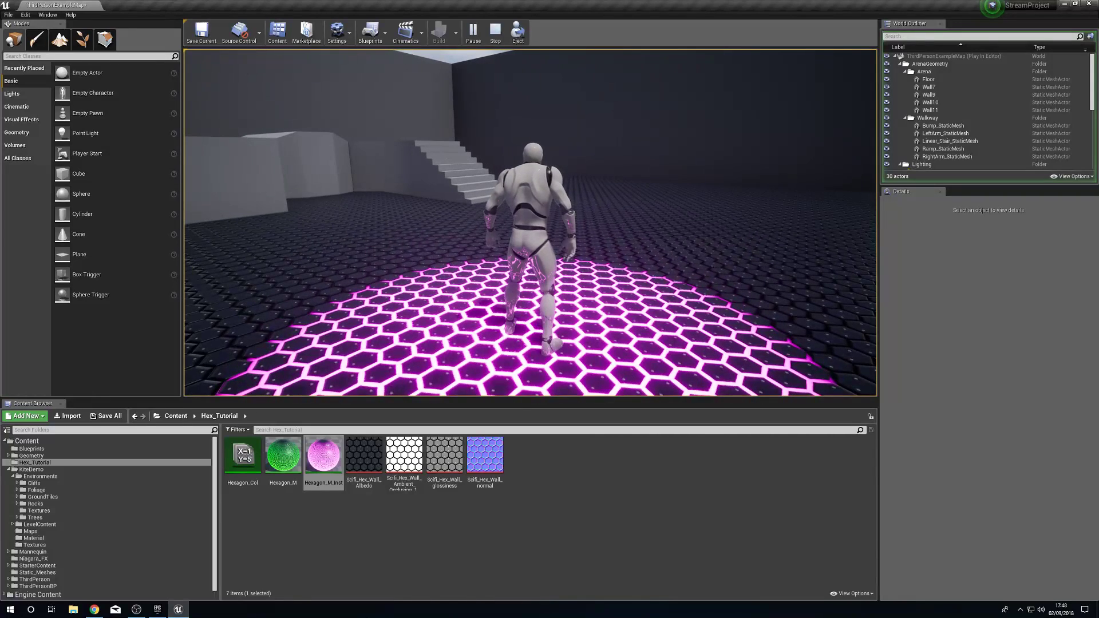
pyautogui.press('Escape')
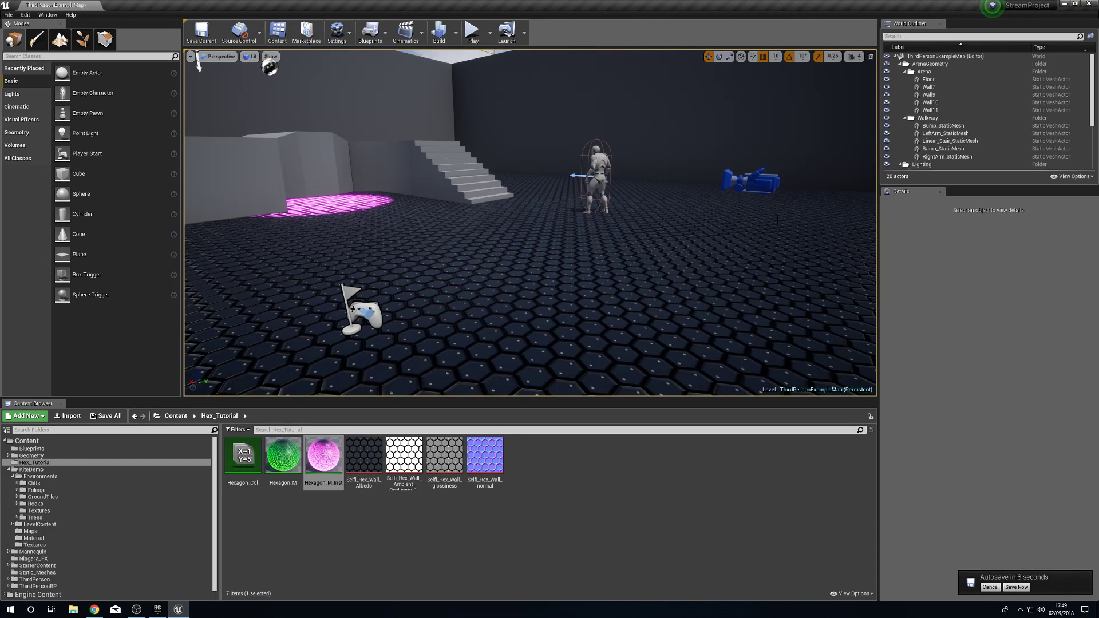
# - Postpone the pending autosave
pyautogui.click(990, 589)
pyautogui.moveTo(658, 275)
pyautogui.mouseDown(button='right')
pyautogui.moveTo(671, 289)
pyautogui.moveTo(664, 261)
pyautogui.mouseUp(button='right')
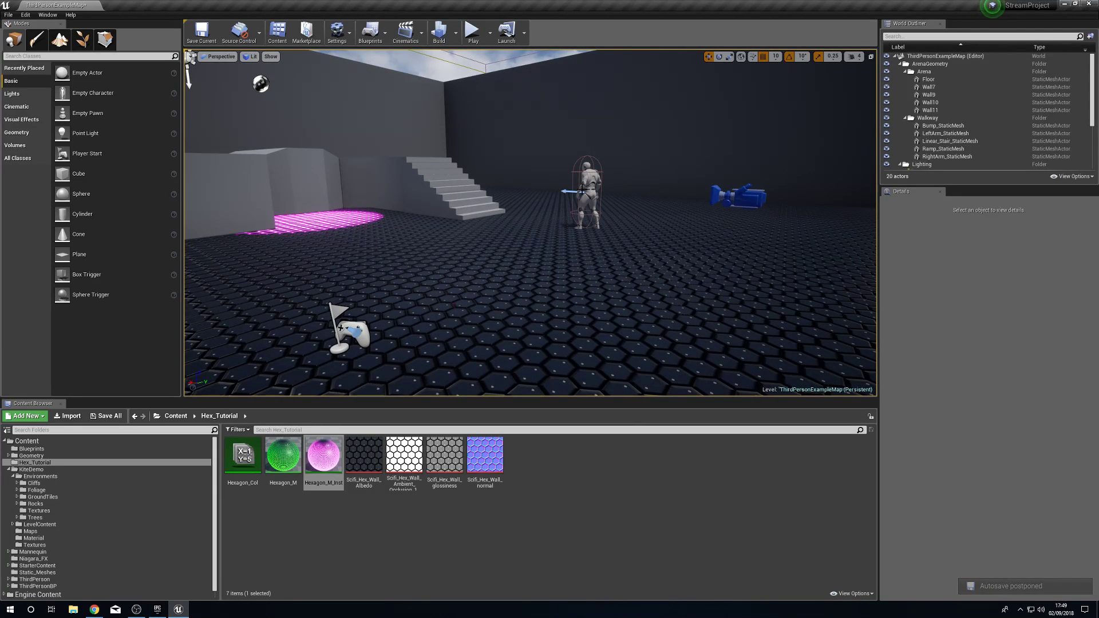